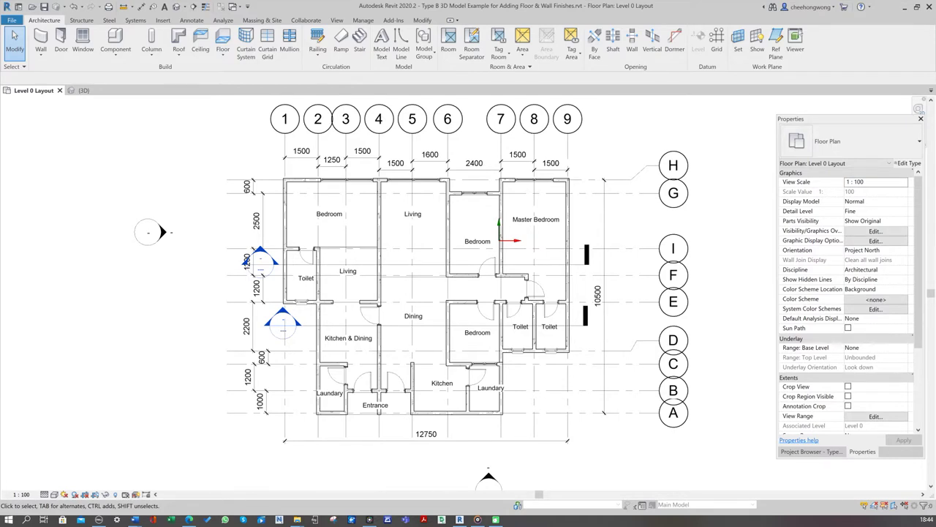
Open the 3D view and orbit the house to a top-down isometric angle
{"action": "left_click", "coordinate": [85, 91]}
{"action": "left_click", "coordinate": [576, 436]}
{"action": "mouse_move", "coordinate": [585, 418]}
{"action": "middle_mouse_down", "text": "shift"}
{"action": "mouse_move", "coordinate": [591, 356]}
{"action": "mouse_move", "coordinate": [547, 303]}
{"action": "mouse_move", "coordinate": [512, 334]}
{"action": "mouse_move", "coordinate": [528, 375]}
{"action": "mouse_move", "coordinate": [649, 393]}
{"action": "mouse_move", "coordinate": [612, 376]}
{"action": "middle_mouse_up", "text": "shift"}
{"action": "mouse_move", "coordinate": [244, 344]}
{"action": "middle_mouse_down", "text": "shift"}
{"action": "mouse_move", "coordinate": [209, 351]}
{"action": "mouse_move", "coordinate": [203, 398]}
{"action": "mouse_move", "coordinate": [239, 452]}
{"action": "mouse_move", "coordinate": [348, 446]}
{"action": "mouse_move", "coordinate": [259, 445]}
{"action": "mouse_move", "coordinate": [184, 417]}
{"action": "mouse_move", "coordinate": [165, 388]}
{"action": "mouse_move", "coordinate": [114, 468]}
{"action": "middle_mouse_up", "text": "shift"}
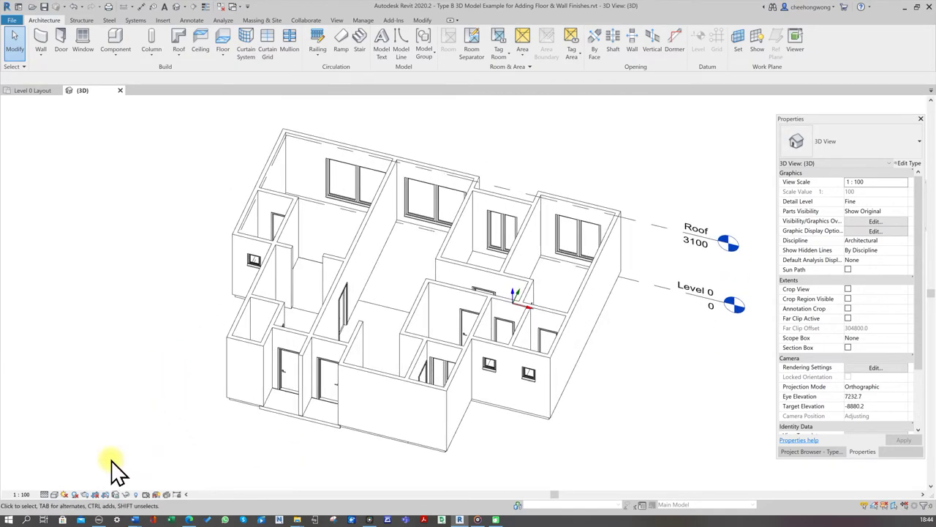
Switch to Realistic display and select the floor slab to check its type
{"action": "left_click", "coordinate": [54, 494]}
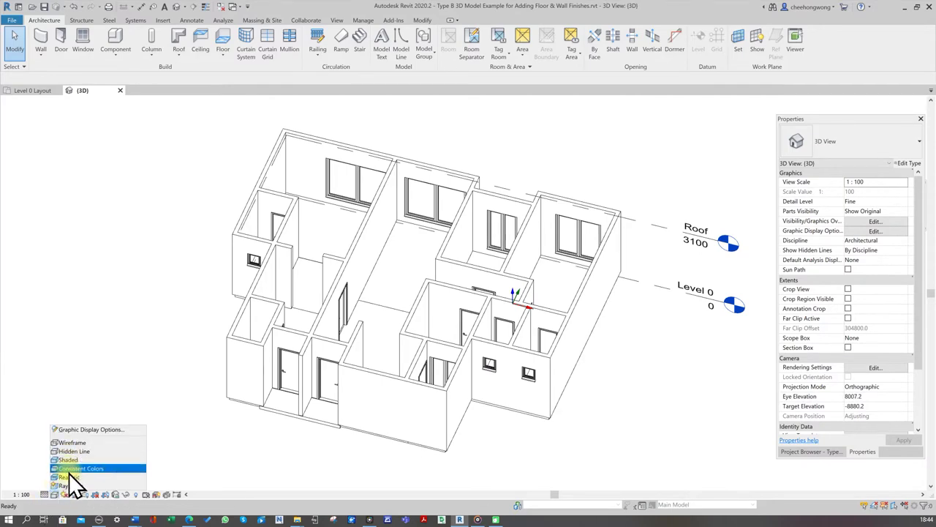
{"action": "left_click", "coordinate": [68, 477]}
{"action": "mouse_move", "coordinate": [690, 452]}
{"action": "middle_mouse_down", "text": "shift"}
{"action": "mouse_move", "coordinate": [568, 445]}
{"action": "mouse_move", "coordinate": [554, 455]}
{"action": "mouse_move", "coordinate": [606, 439]}
{"action": "mouse_move", "coordinate": [550, 314]}
{"action": "middle_mouse_up", "text": "shift"}
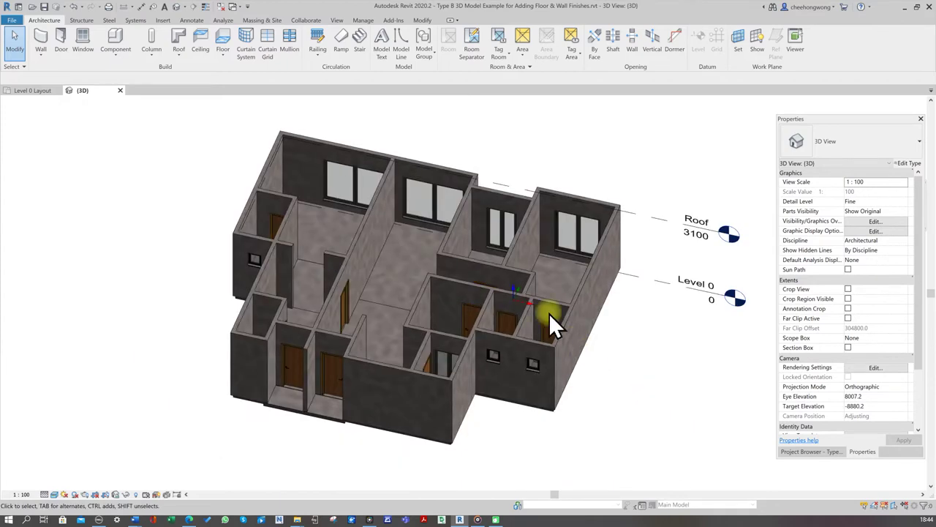
{"action": "left_click", "coordinate": [401, 270]}
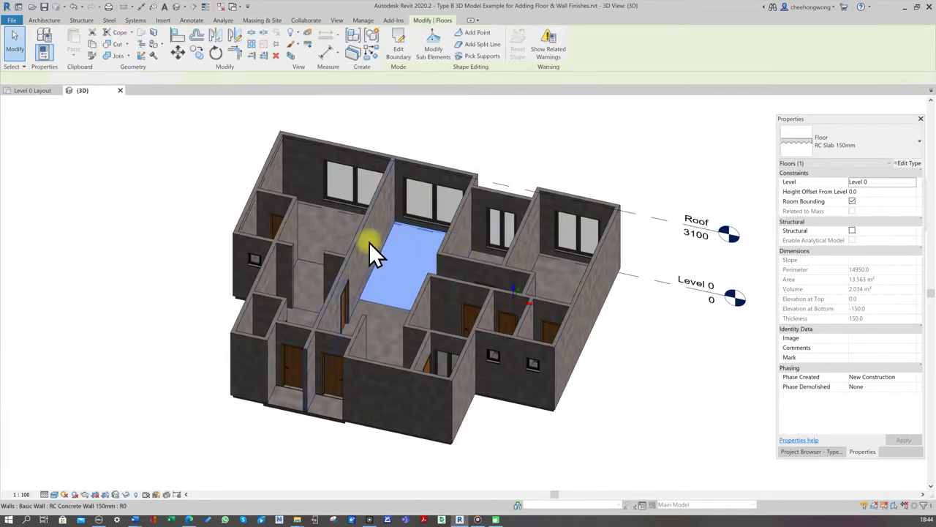
{"action": "left_click", "coordinate": [300, 381]}
{"action": "left_click", "coordinate": [90, 408]}
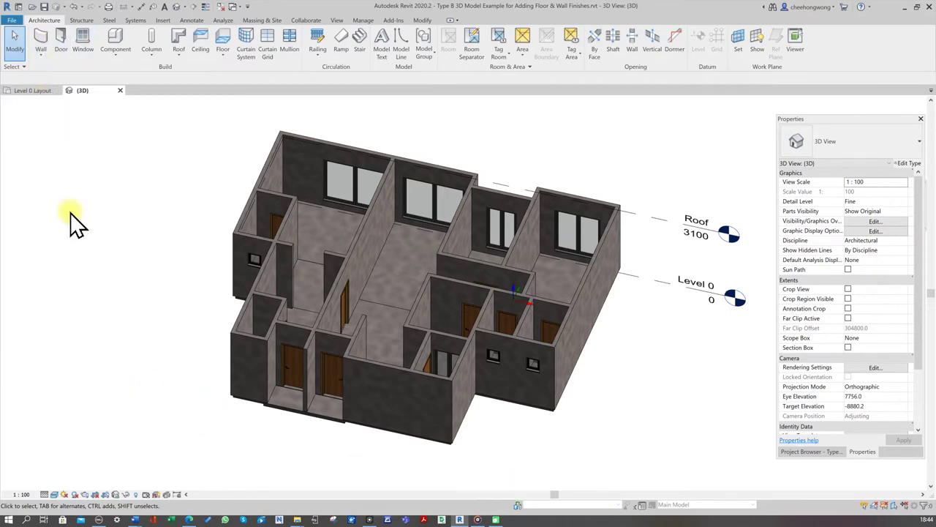
Restore Hidden Line display and go back to the Level 0 floor plan
{"action": "left_click", "coordinate": [45, 494]}
{"action": "left_click", "coordinate": [72, 453]}
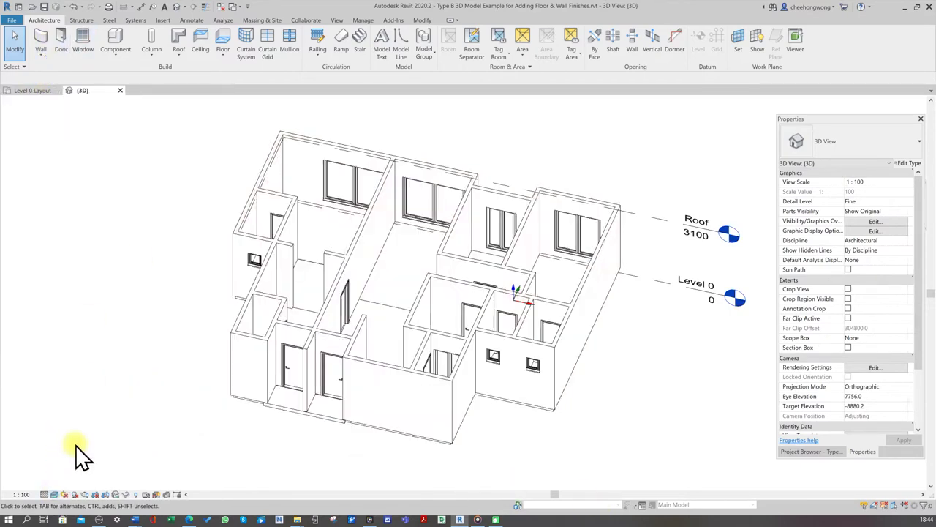
{"action": "left_click", "coordinate": [45, 91]}
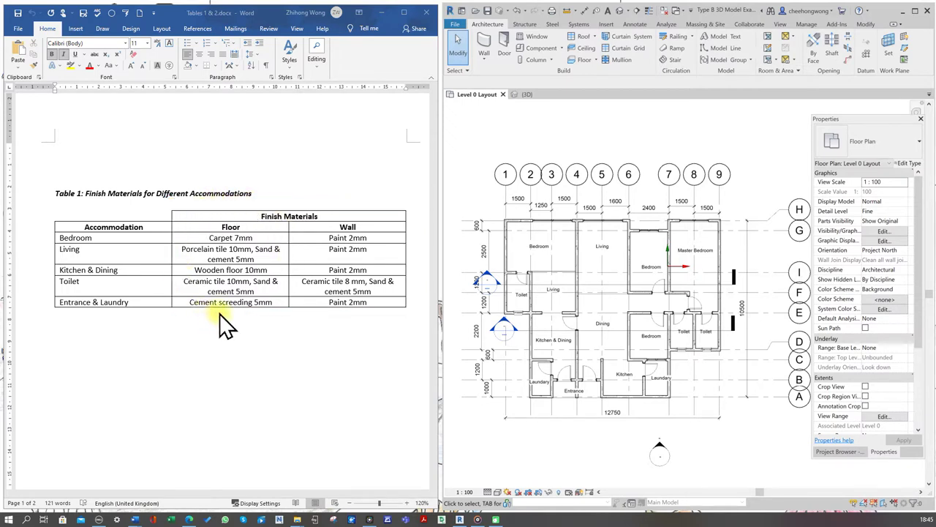
Browse the Manage and Modify tools and check the Paint / Remove Paint options
{"action": "left_click", "coordinate": [809, 26]}
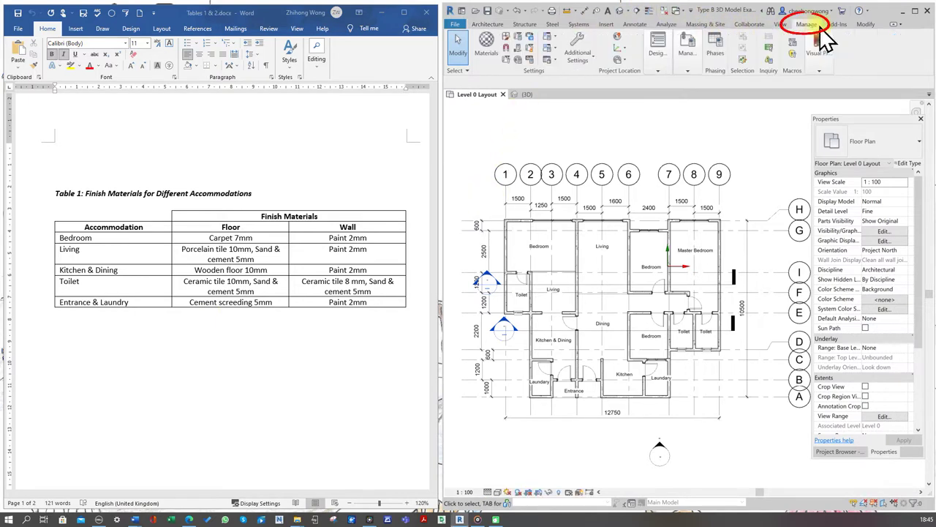
{"action": "left_click", "coordinate": [865, 24]}
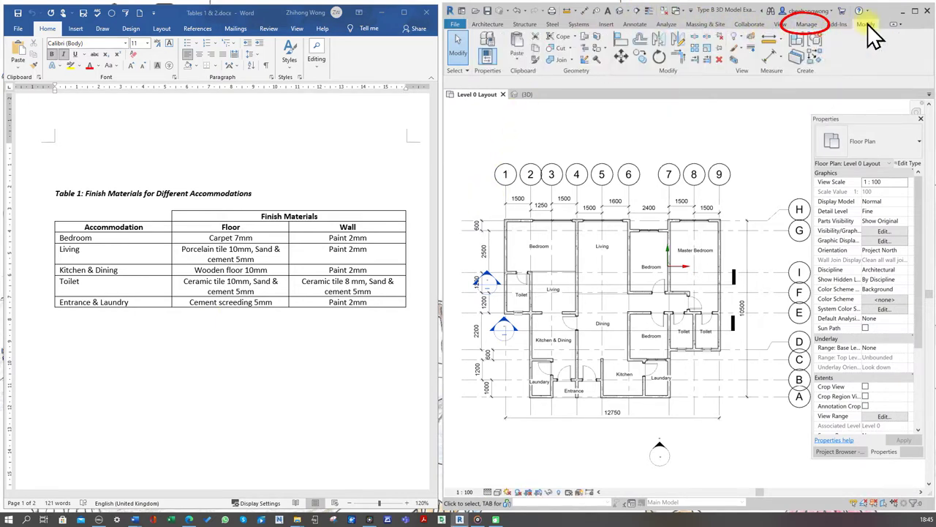
{"action": "left_click", "coordinate": [606, 47]}
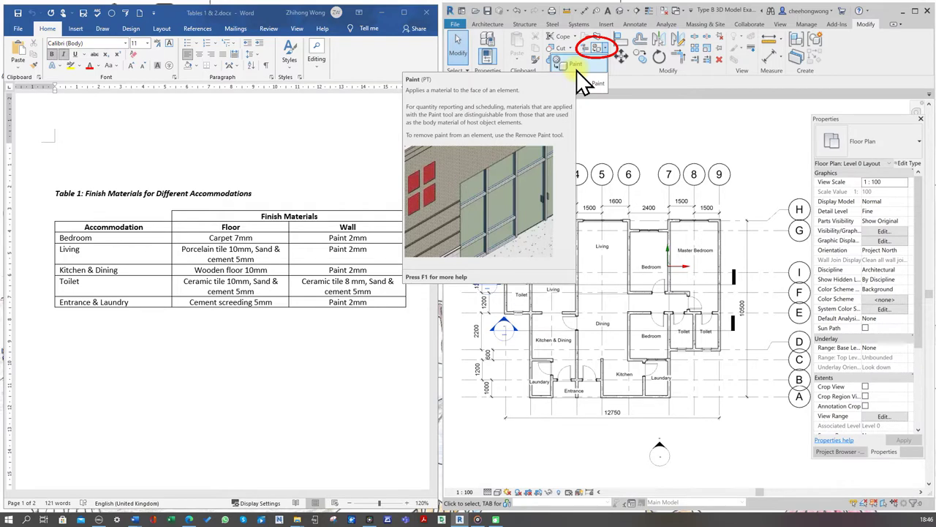
{"action": "left_click", "coordinate": [325, 399]}
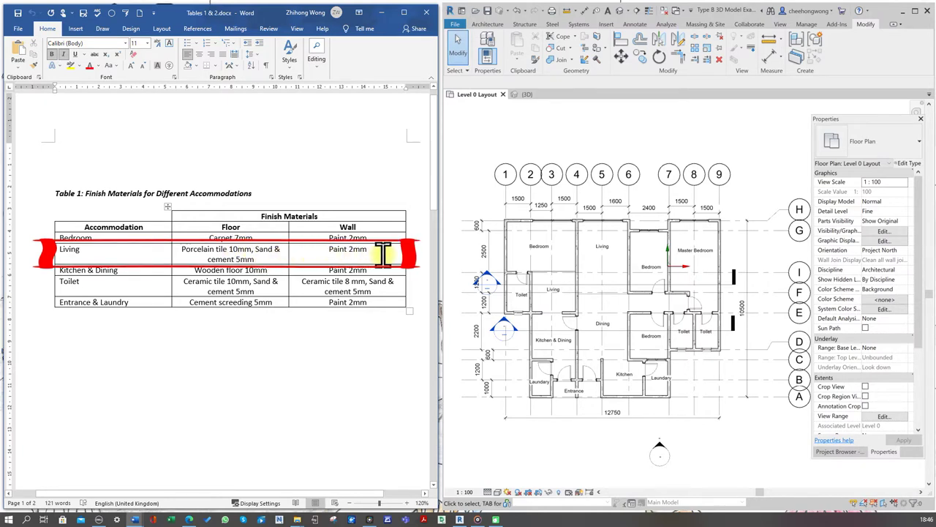
Check Table 1's Kitchen & Dining 10mm wooden floor entry, then review Table 2's renamed finishes
{"action": "left_click", "coordinate": [138, 269]}
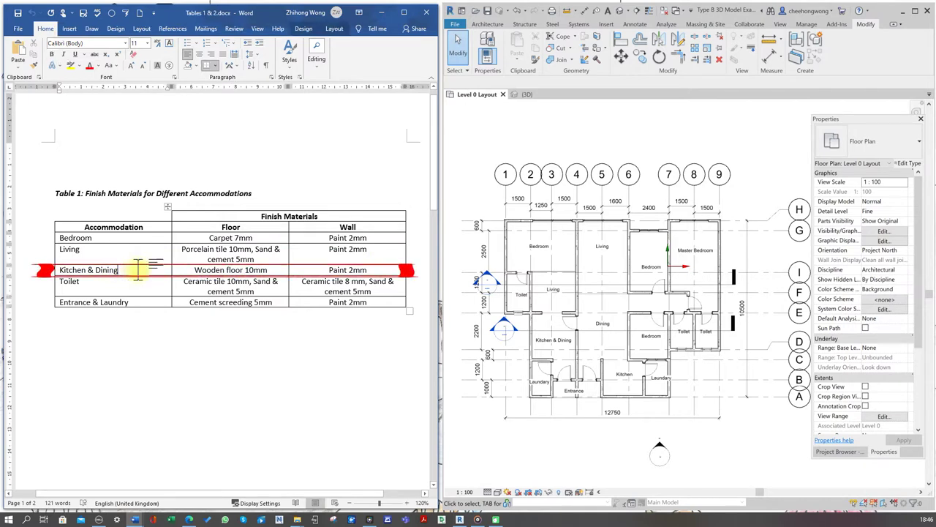
{"action": "double_click", "coordinate": [258, 270]}
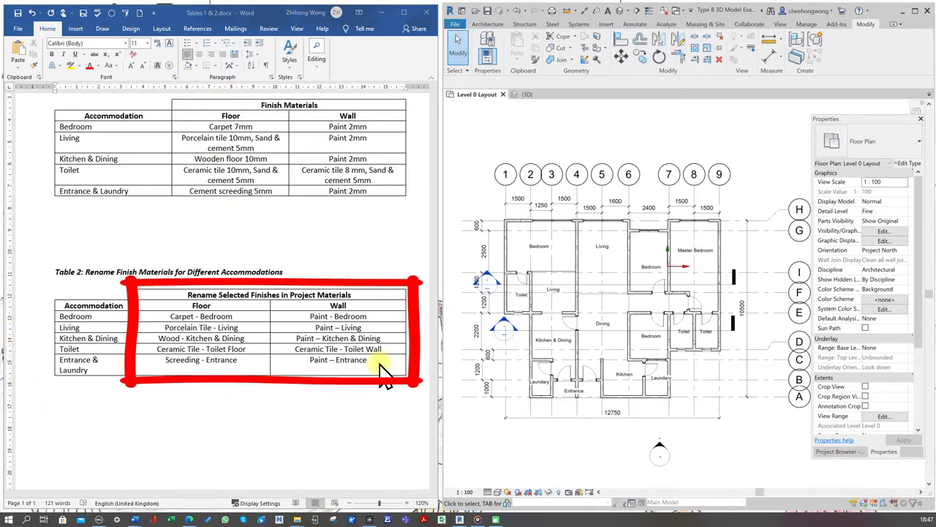
{"action": "scroll", "coordinate": [256, 397], "scroll_direction": "down", "scroll_amount": 2}
{"action": "scroll", "coordinate": [255, 397], "scroll_direction": "down", "scroll_amount": 1}
{"action": "scroll", "coordinate": [256, 397], "scroll_direction": "down", "scroll_amount": 1}
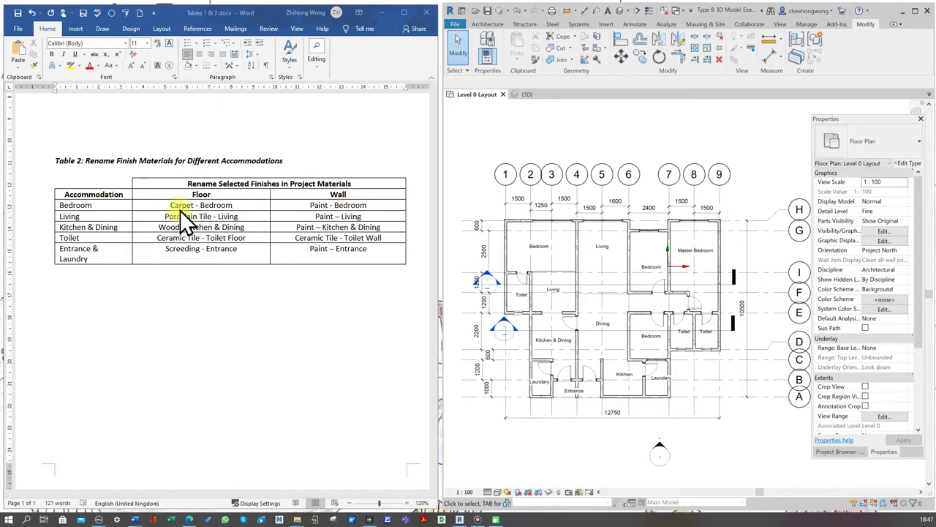
{"action": "scroll", "coordinate": [219, 242], "scroll_direction": "up", "scroll_amount": 2}
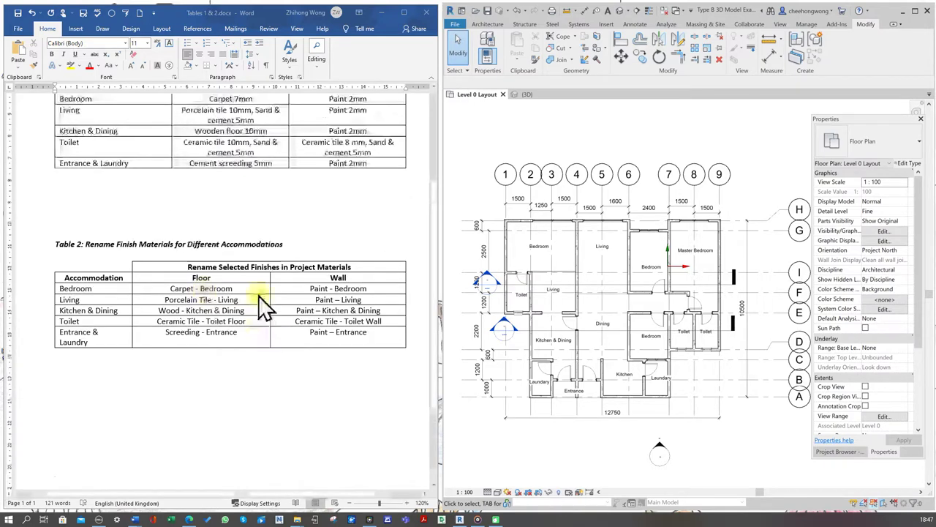
{"action": "scroll", "coordinate": [234, 219], "scroll_direction": "up", "scroll_amount": 1}
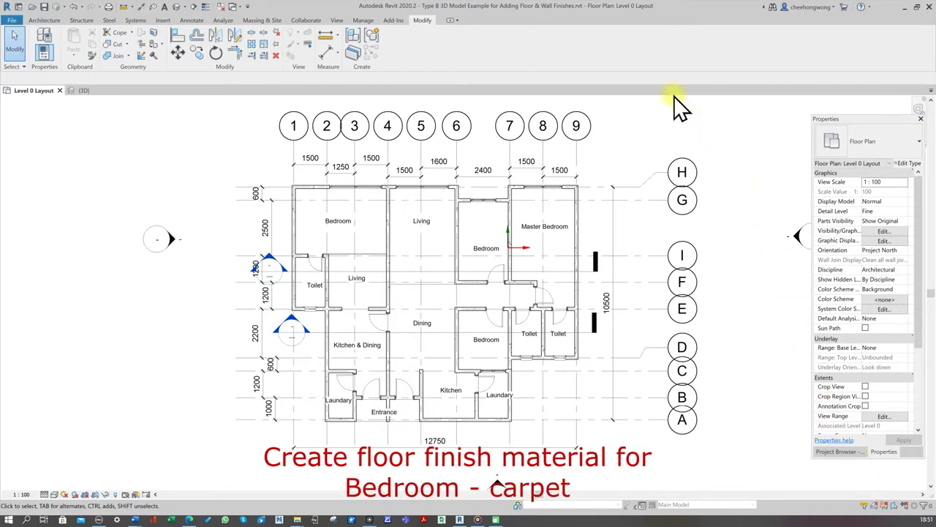
Open the Material Browser, search 'floor' and preview Carpet in the Fabric library
{"action": "left_click", "coordinate": [364, 21]}
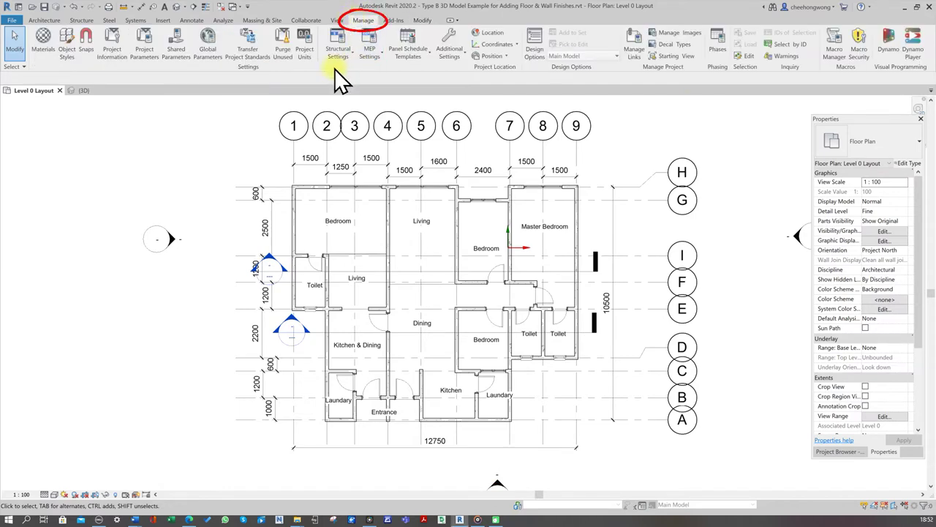
{"action": "left_click", "coordinate": [40, 38]}
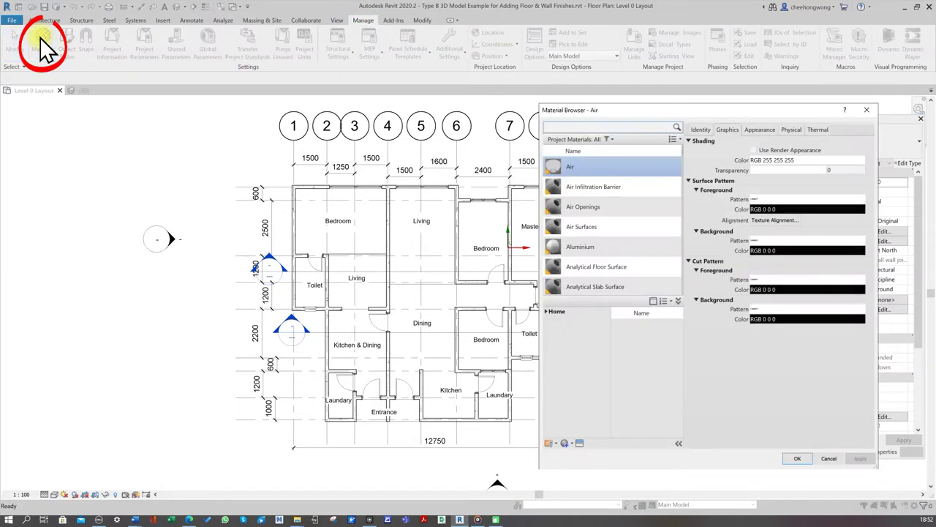
{"action": "left_click", "coordinate": [607, 124]}
{"action": "type", "text": "floor"}
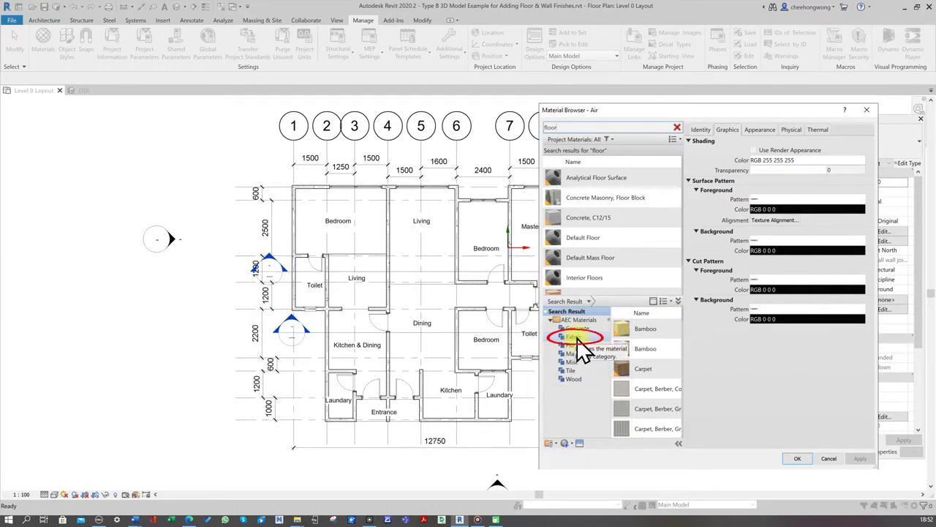
{"action": "left_click", "coordinate": [575, 337]}
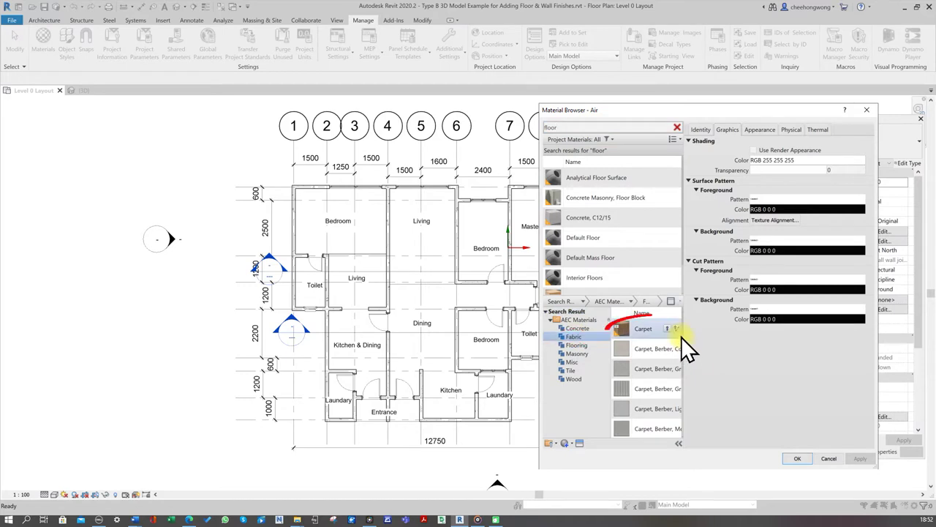
{"action": "left_click_drag", "start_coordinate": [682, 336], "coordinate": [737, 336]}
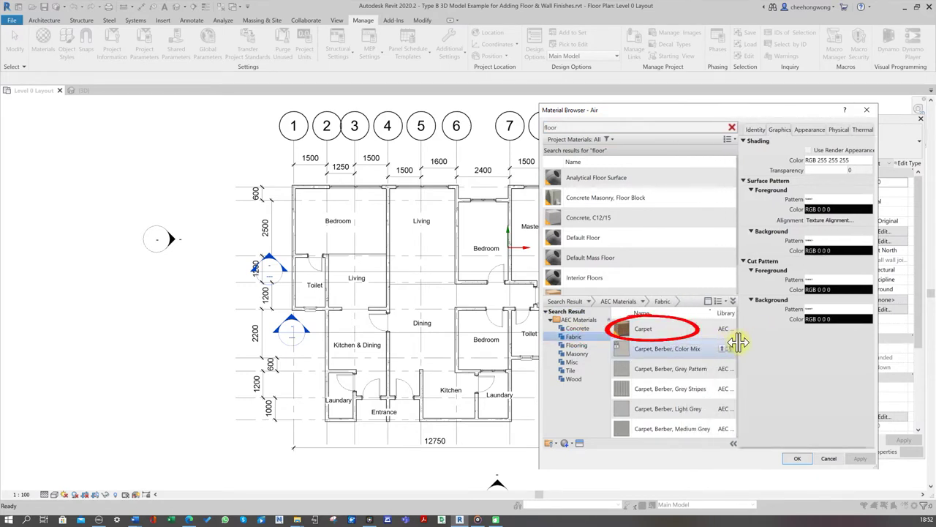
{"action": "left_click", "coordinate": [687, 333]}
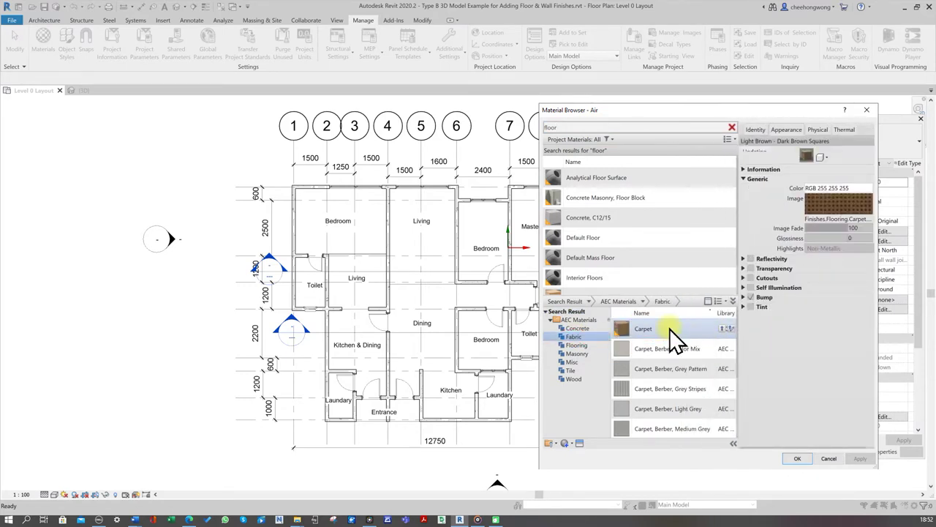
Add Carpet to the project materials and rename it 'Carpet - Bedroom'
{"action": "left_click_drag", "start_coordinate": [670, 329], "coordinate": [681, 306]}
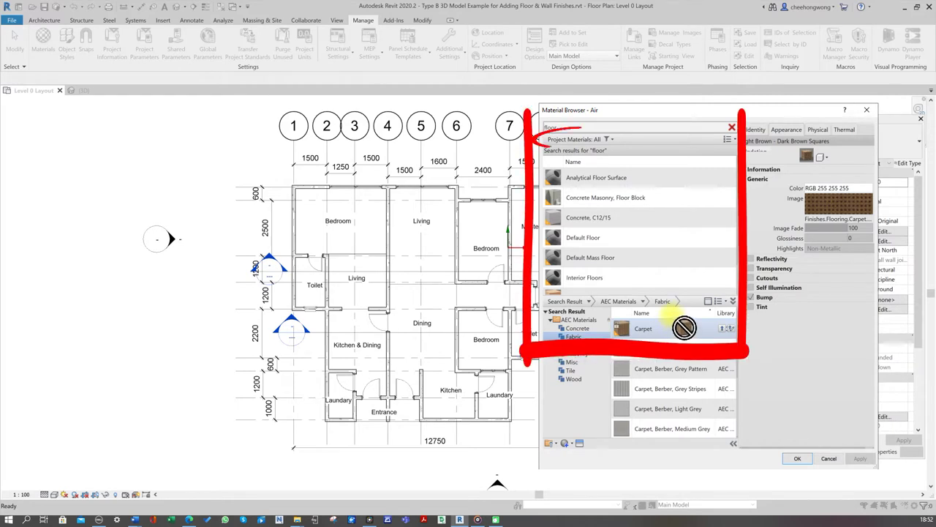
{"action": "left_click_drag", "start_coordinate": [681, 306], "coordinate": [667, 281]}
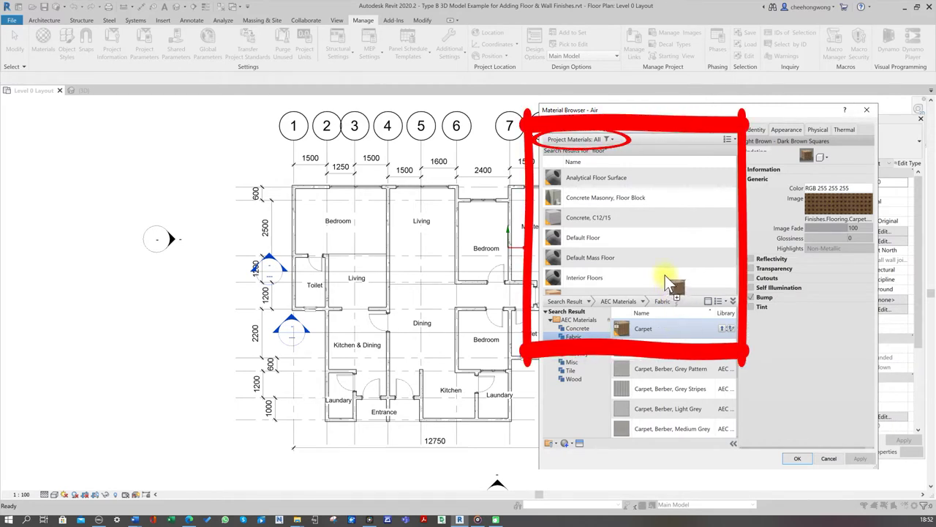
{"action": "left_click_drag", "start_coordinate": [656, 242], "coordinate": [657, 242]}
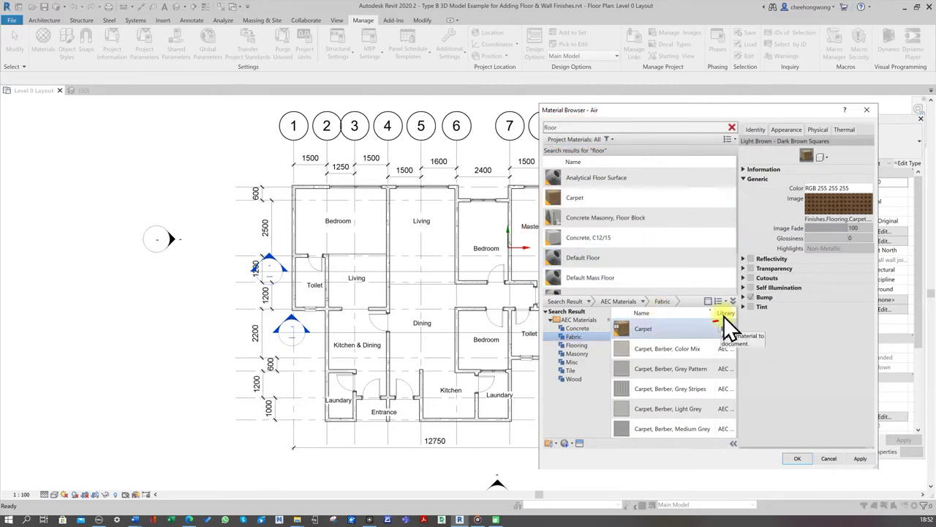
{"action": "left_click", "coordinate": [738, 329]}
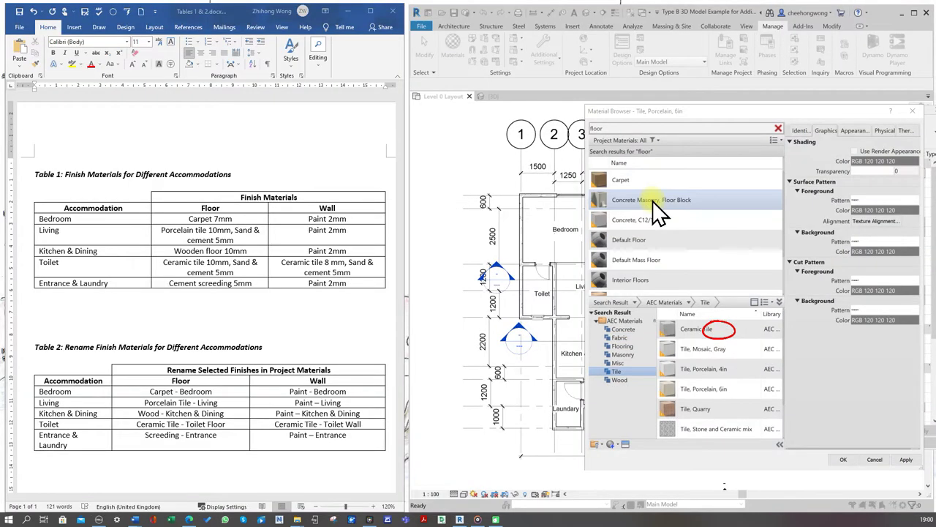
{"action": "scroll", "coordinate": [656, 204], "scroll_direction": "up", "scroll_amount": 1}
{"action": "right_click", "coordinate": [649, 198]}
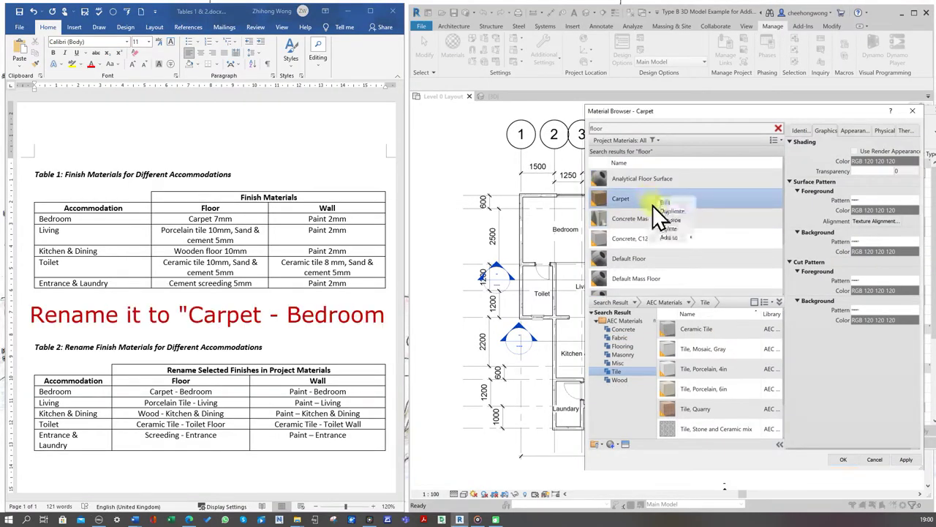
{"action": "left_click", "coordinate": [679, 221]}
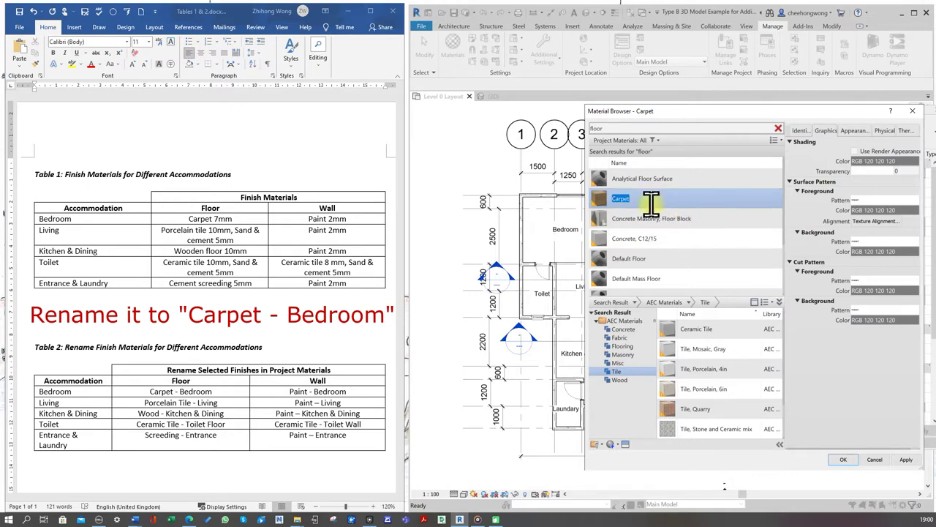
{"action": "type", "text": "- Bedroom"}
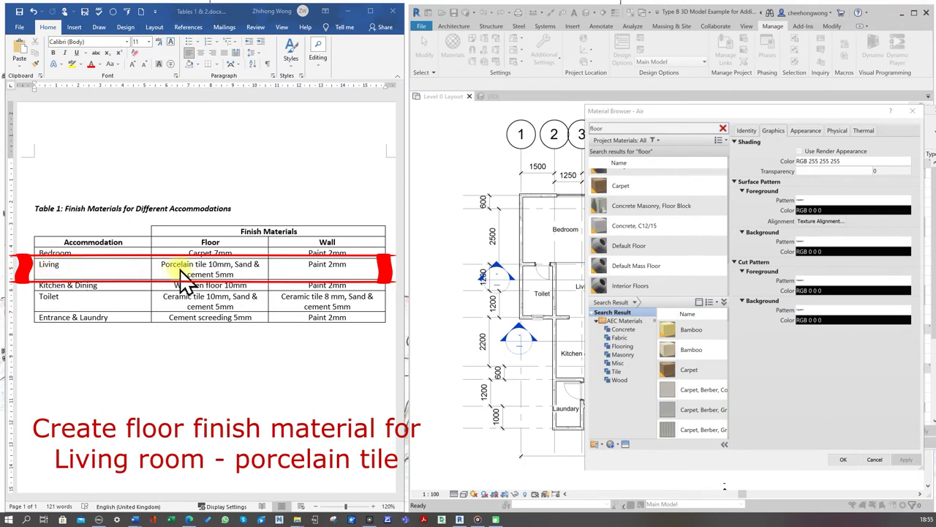
Add the Tile, Porcelain, 6in library material and rename it 'Porcelain Tile - Living'
{"action": "left_click", "coordinate": [619, 337]}
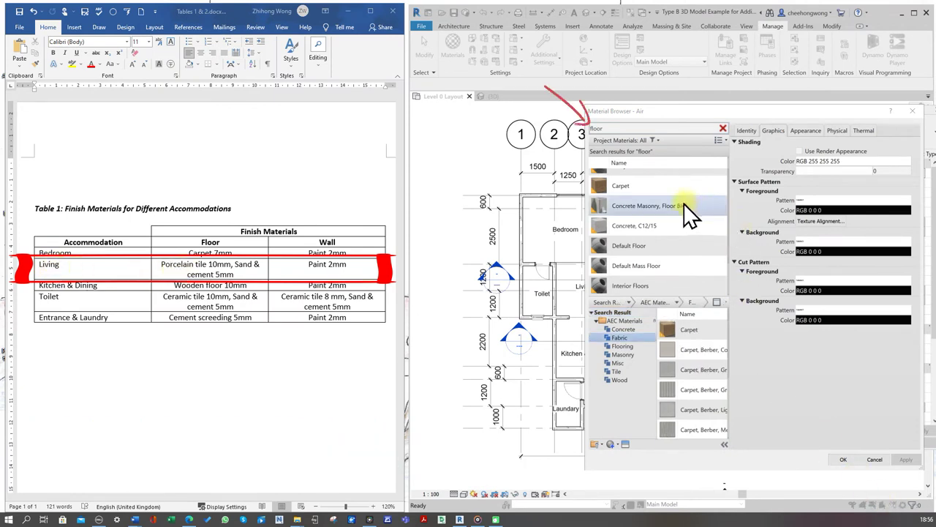
{"action": "left_click", "coordinate": [618, 372]}
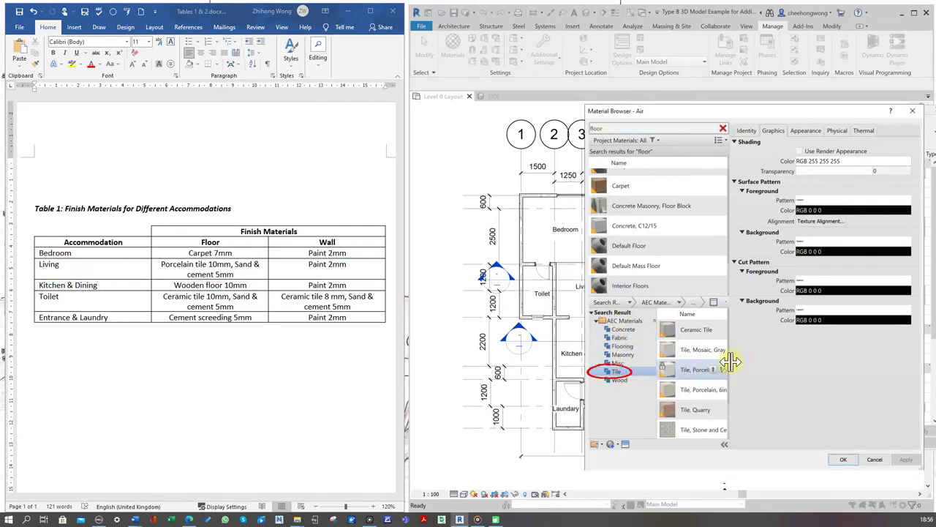
{"action": "left_click_drag", "start_coordinate": [730, 361], "coordinate": [784, 358]}
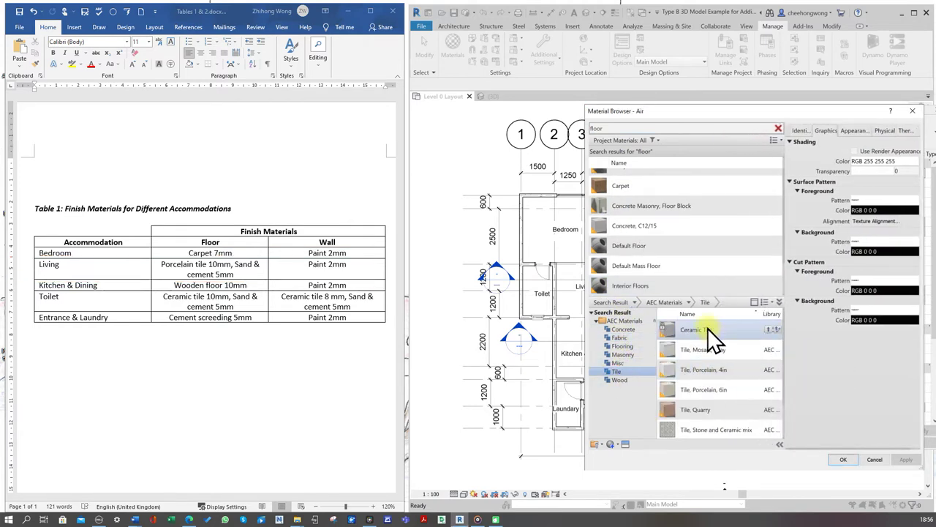
{"action": "left_click", "coordinate": [713, 393]}
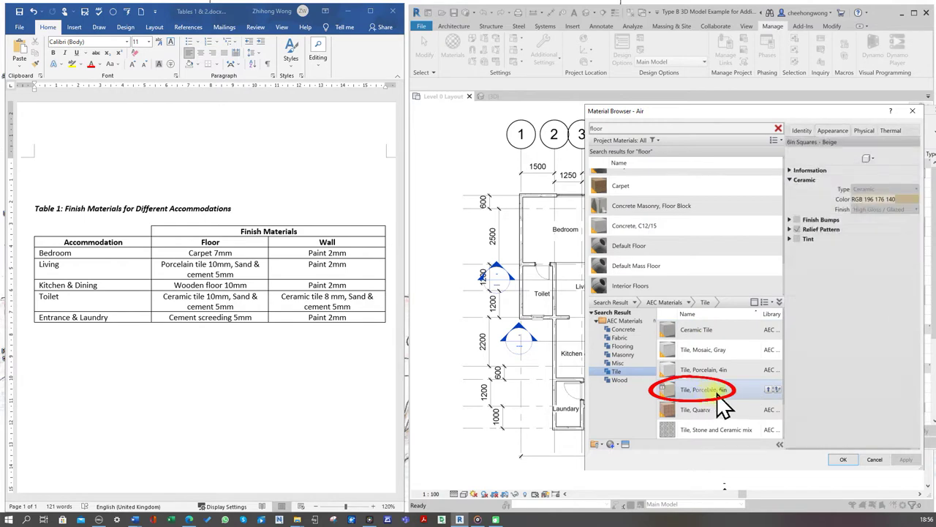
{"action": "left_click", "coordinate": [769, 388]}
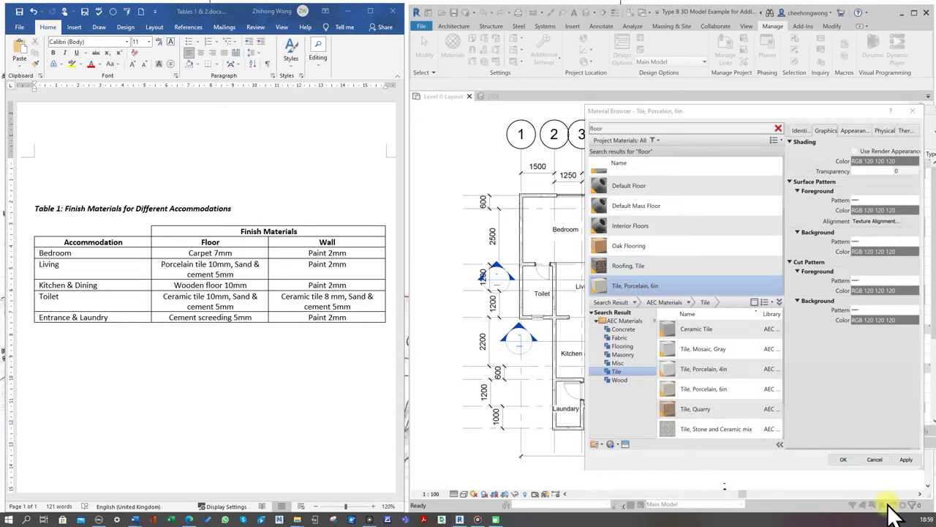
{"action": "right_click", "coordinate": [680, 286]}
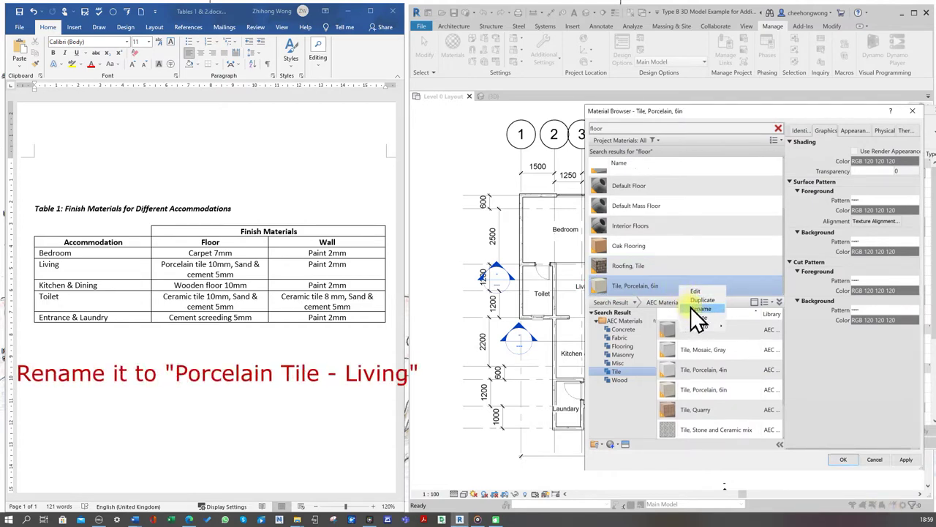
{"action": "left_click", "coordinate": [691, 308]}
{"action": "type", "text": "Porcelain Tile - L"}
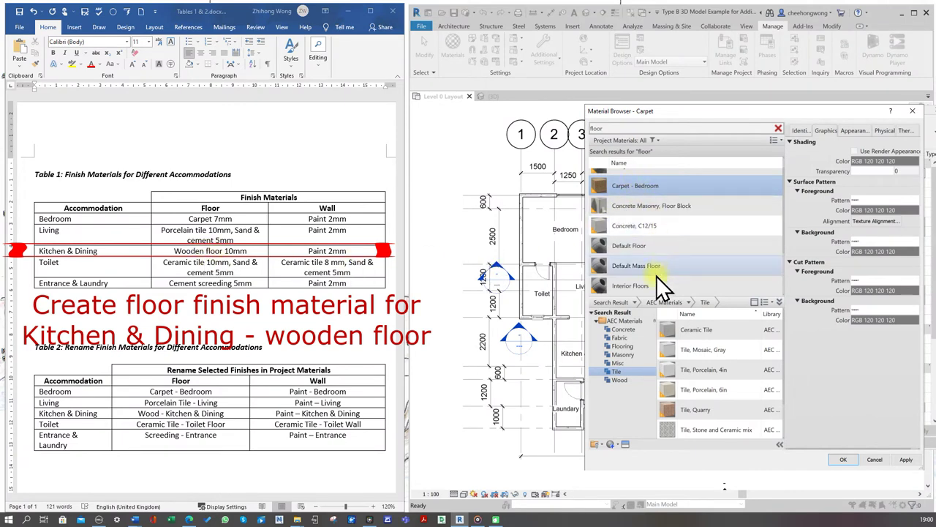
Add Wood Flooring from the Wood category and rename it 'Wood - Kitchen & Dinning'
{"action": "left_click", "coordinate": [624, 379]}
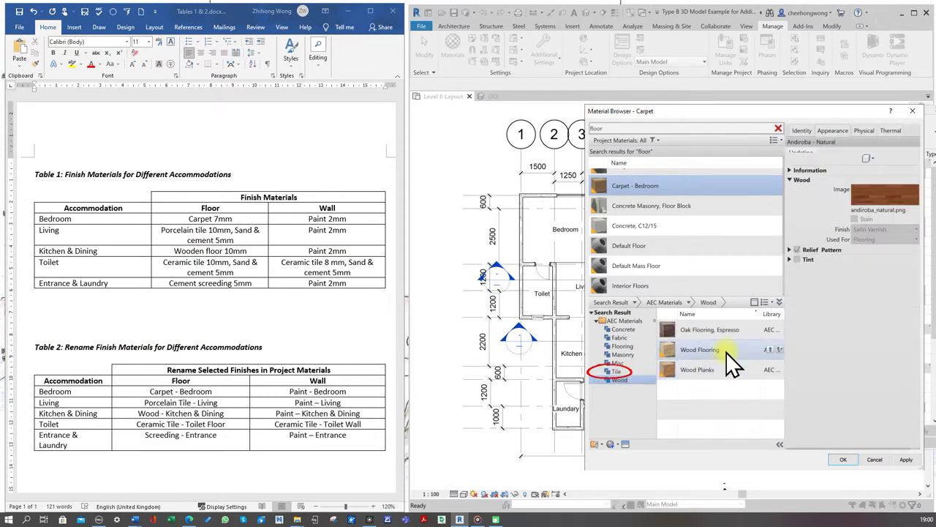
{"action": "left_click", "coordinate": [770, 349]}
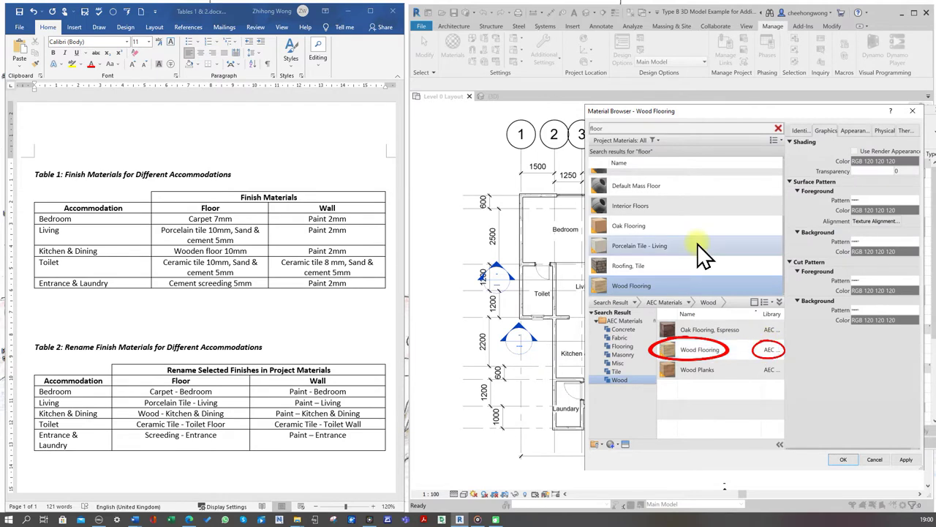
{"action": "right_click", "coordinate": [687, 282]}
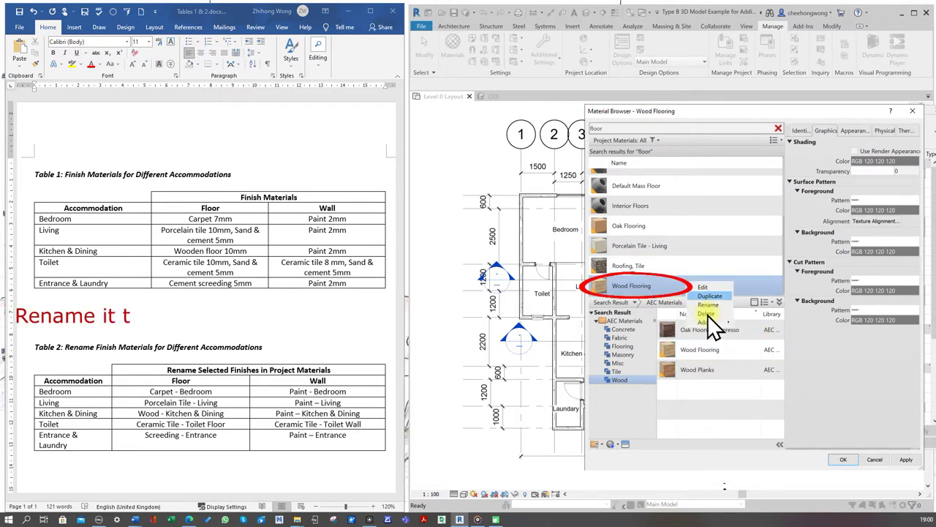
{"action": "left_click", "coordinate": [711, 303]}
{"action": "type", "text": "Wood - Kitchen & Din"}
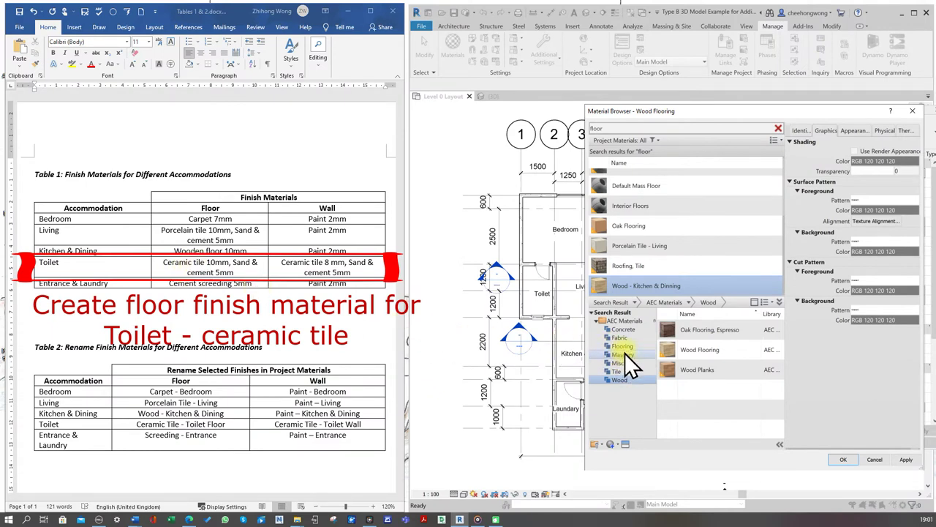
Add Ceramic Tile from the Tile category and rename it 'Ceramic Tile - Toilet Floor'
{"action": "left_click", "coordinate": [626, 371]}
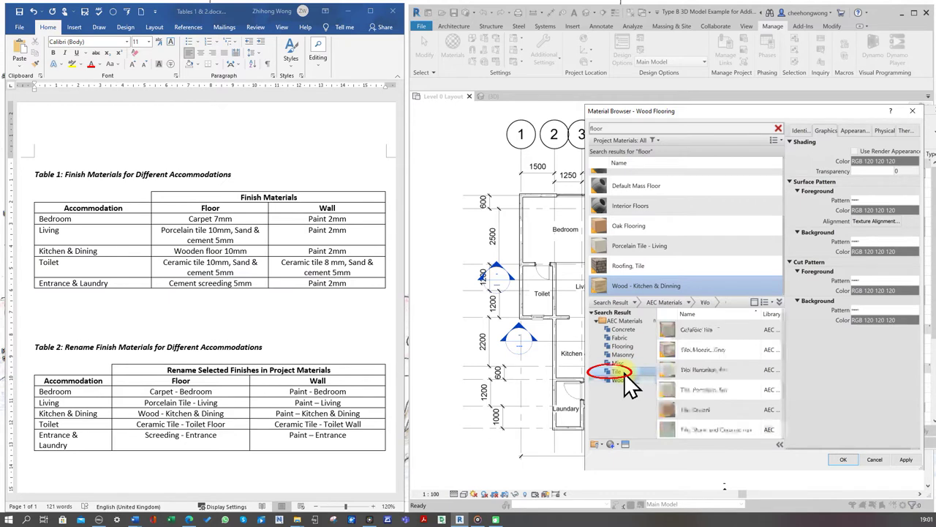
{"action": "left_click", "coordinate": [772, 329]}
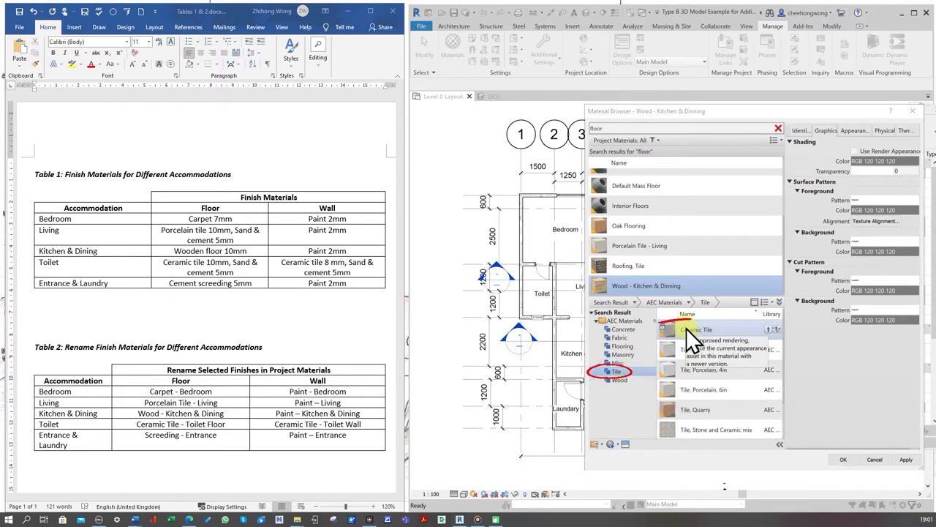
{"action": "left_click", "coordinate": [769, 330]}
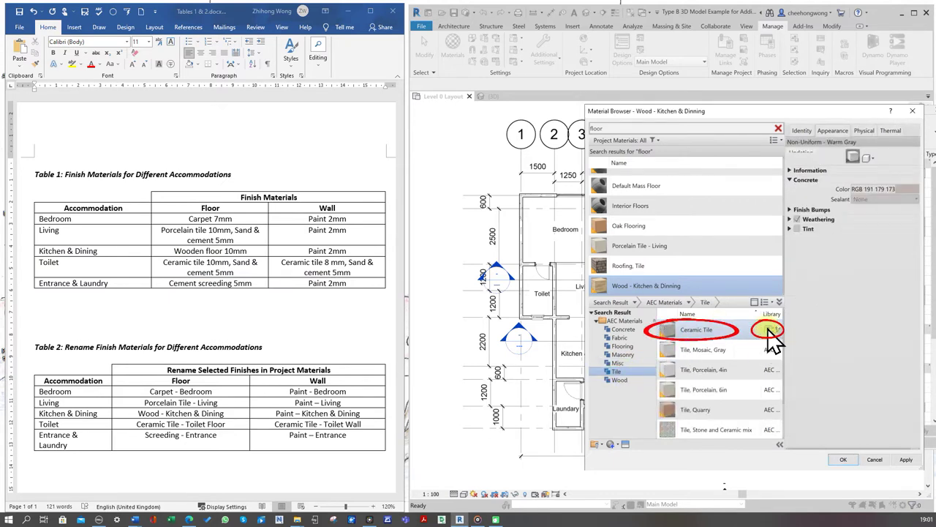
{"action": "left_click", "coordinate": [661, 223]}
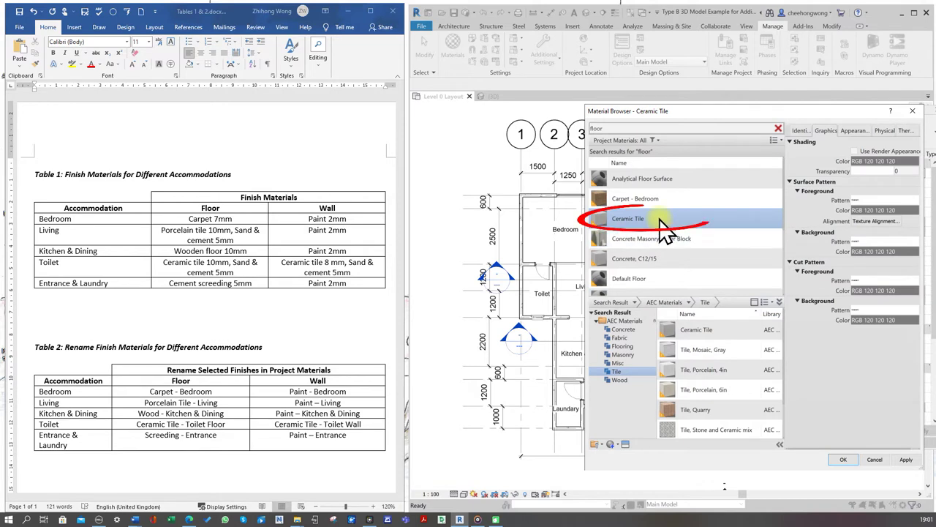
{"action": "right_click", "coordinate": [665, 221]}
{"action": "left_click", "coordinate": [680, 238]}
{"action": "type", "text": "- Toilet Floor"}
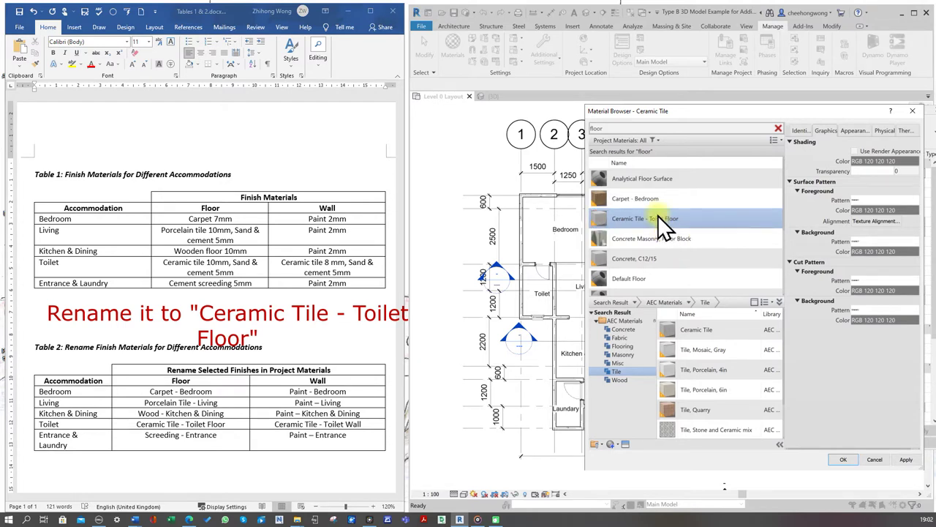
{"action": "left_click", "coordinate": [358, 338]}
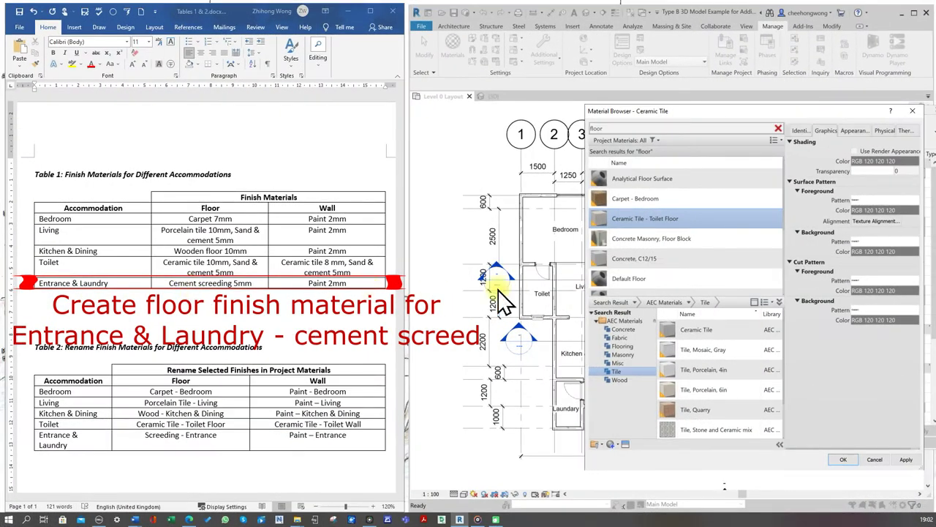
Add Slab, Screed from the Misc category and rename it 'Cement Screed - Entrance & Laundary'
{"action": "scroll", "coordinate": [687, 270], "scroll_direction": "down", "scroll_amount": 1}
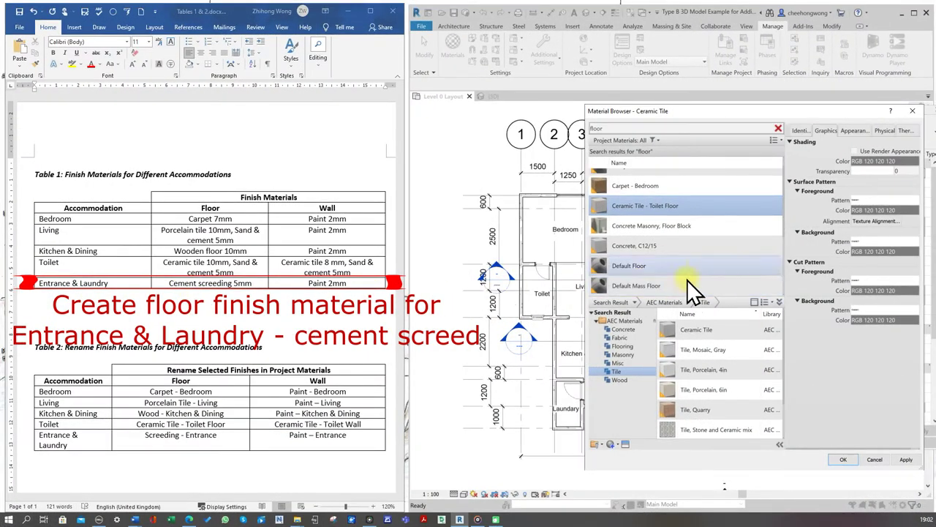
{"action": "left_click", "coordinate": [611, 363]}
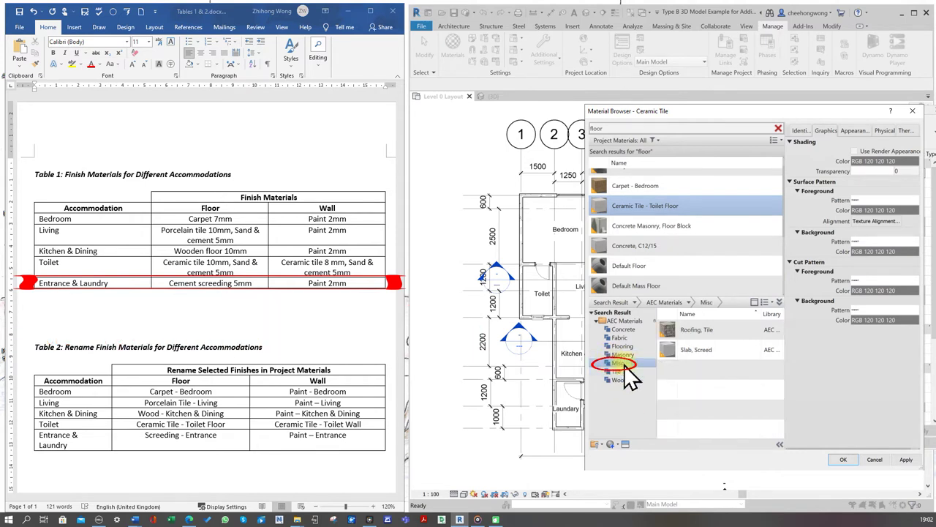
{"action": "left_click", "coordinate": [701, 352]}
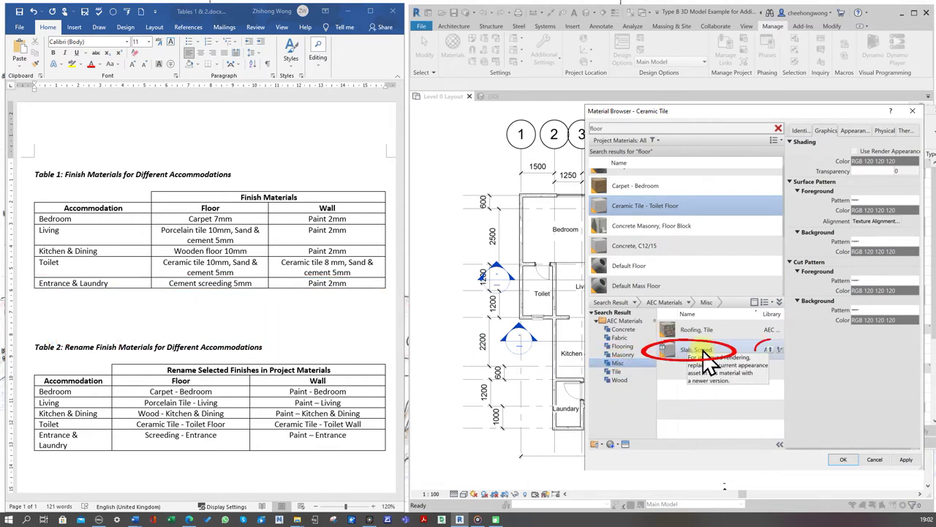
{"action": "left_click", "coordinate": [772, 349]}
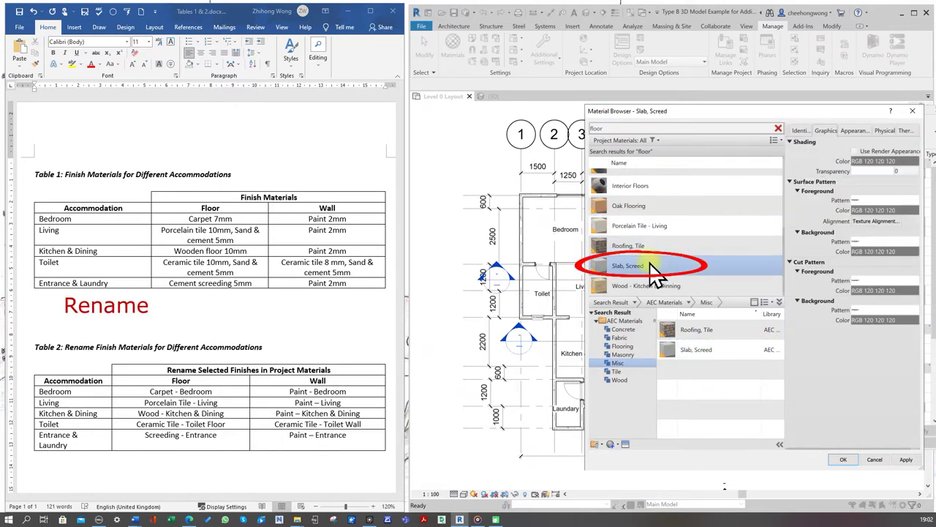
{"action": "right_click", "coordinate": [661, 264]}
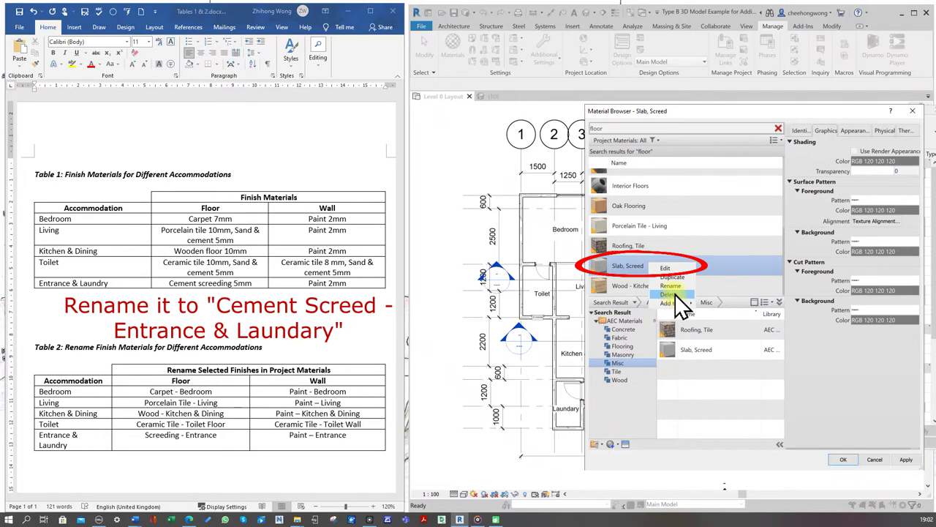
{"action": "left_click", "coordinate": [671, 284]}
{"action": "type", "text": "Cement Scre"}
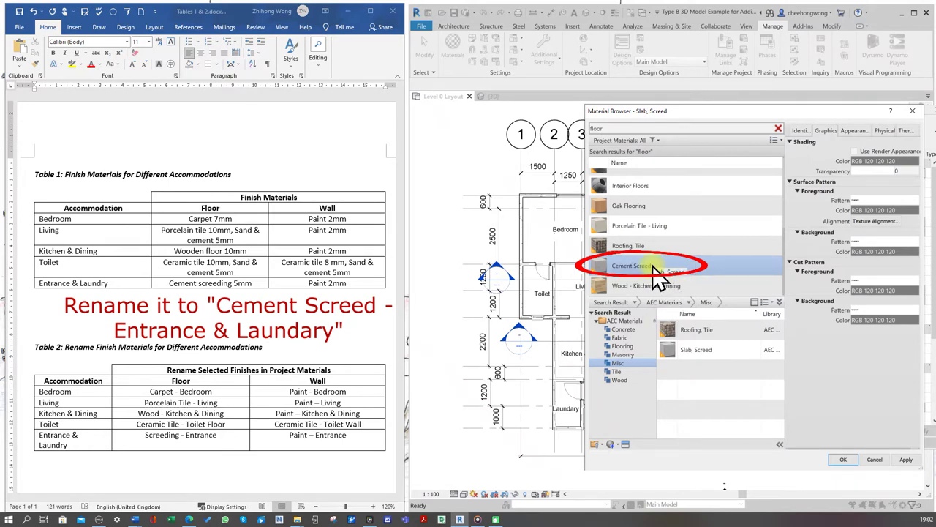
{"action": "type", "text": "ed - Entrance & Laun"}
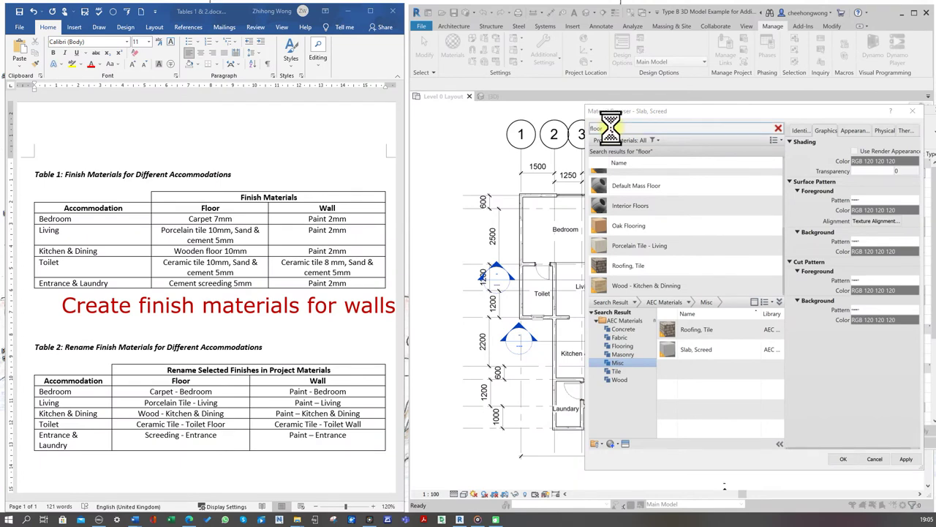
{"action": "left_click", "coordinate": [609, 128]}
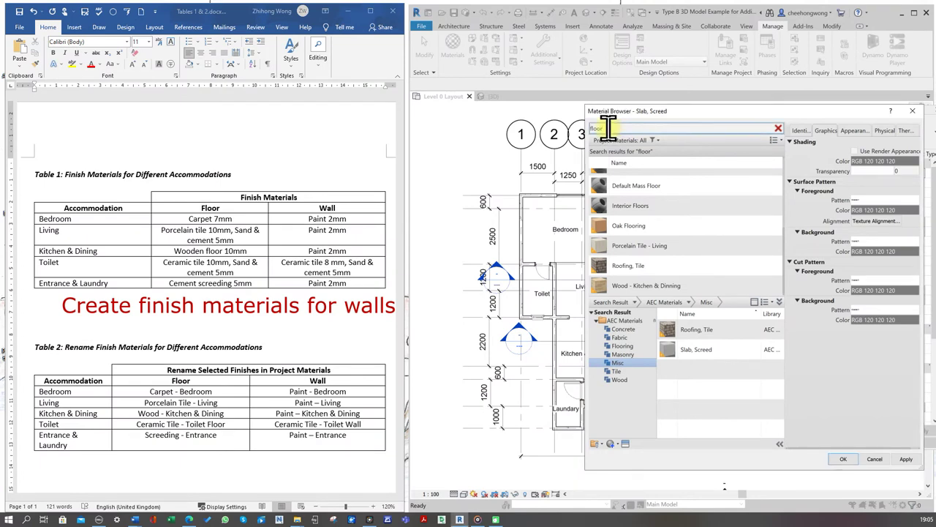
Search 'wall', add Wall Texture, Orange Peel and rename it 'Paint - Bedroom'
{"action": "type", "text": "wall"}
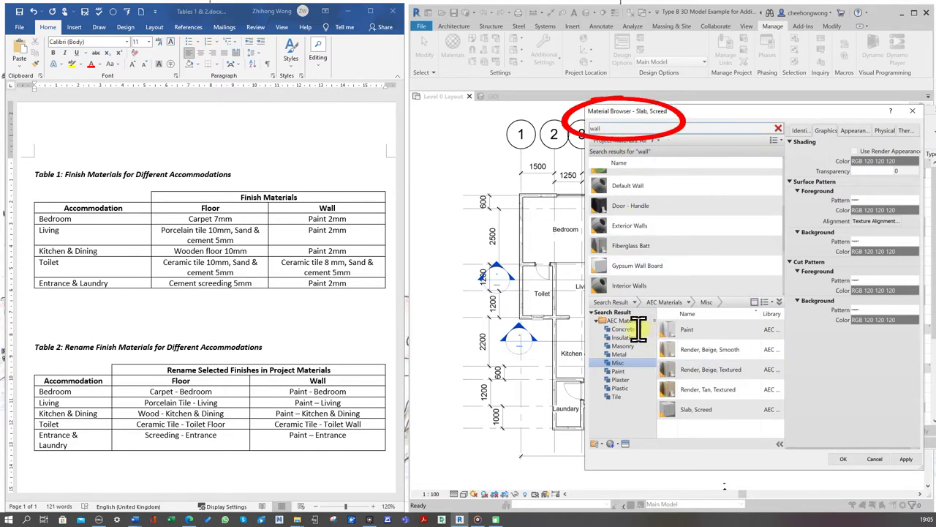
{"action": "left_click", "coordinate": [620, 372]}
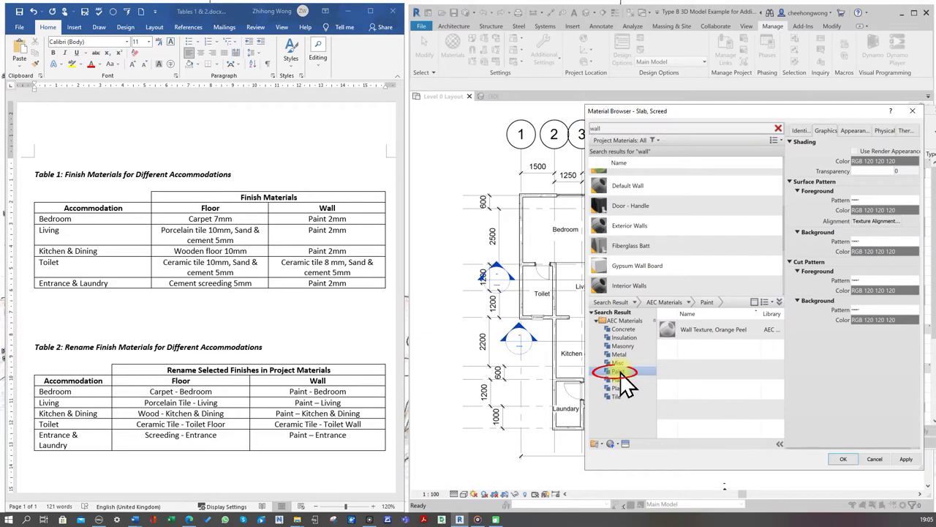
{"action": "left_click", "coordinate": [771, 329]}
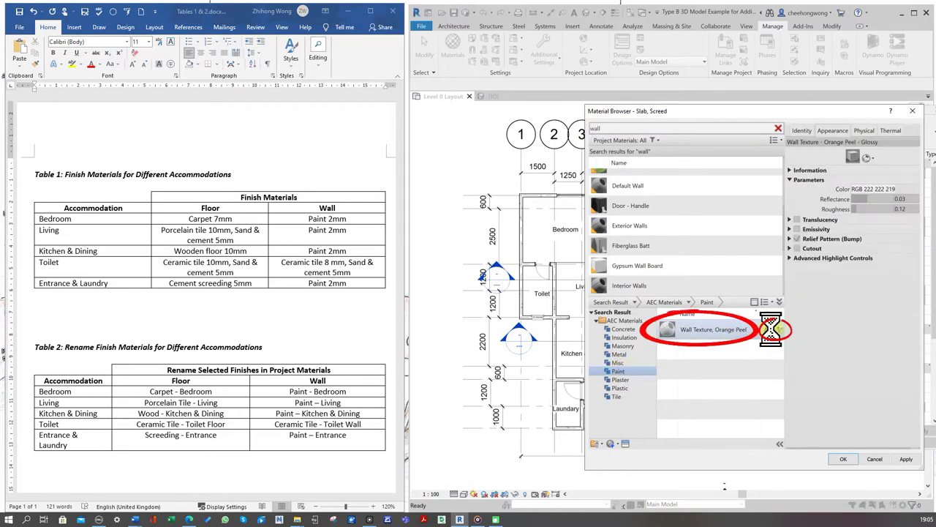
{"action": "right_click", "coordinate": [676, 287]}
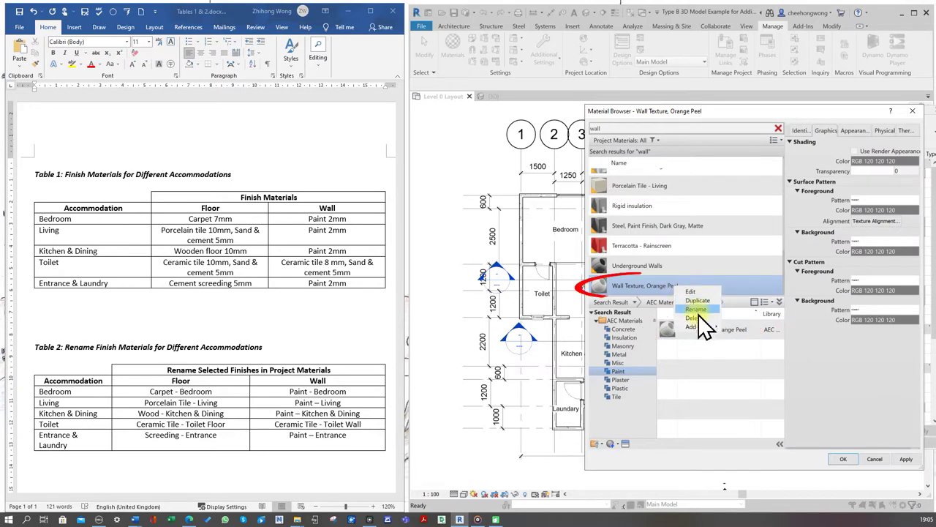
{"action": "right_click", "coordinate": [703, 288]}
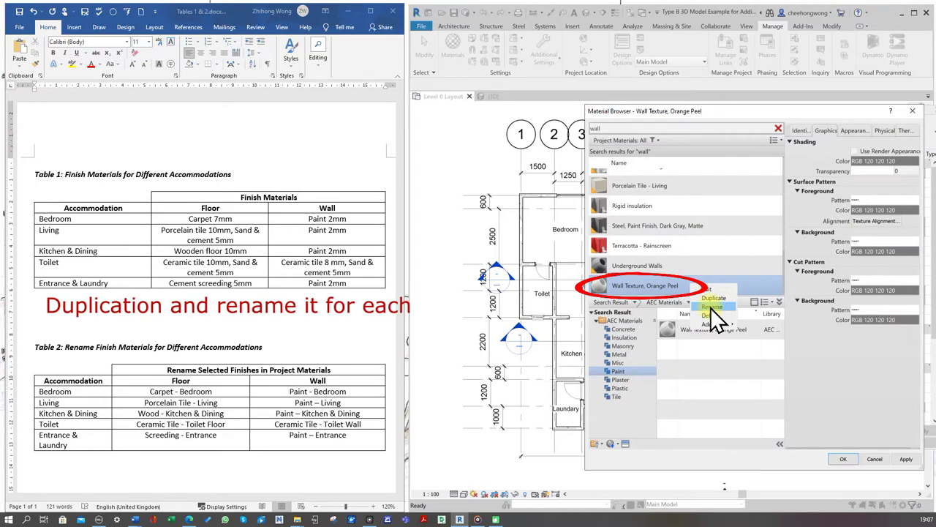
{"action": "left_click", "coordinate": [711, 307]}
{"action": "type", "text": "Paint - Bed"}
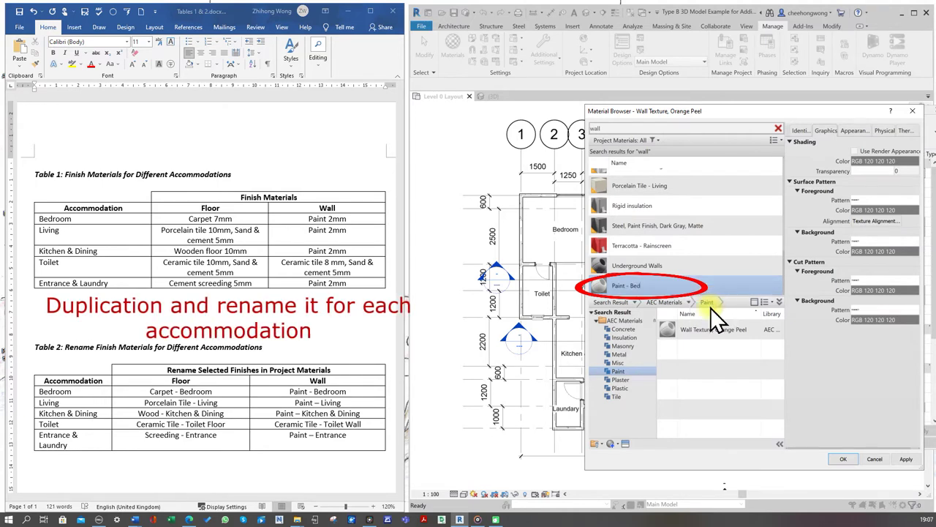
{"action": "type", "text": "room"}
{"action": "key", "text": "Return"}
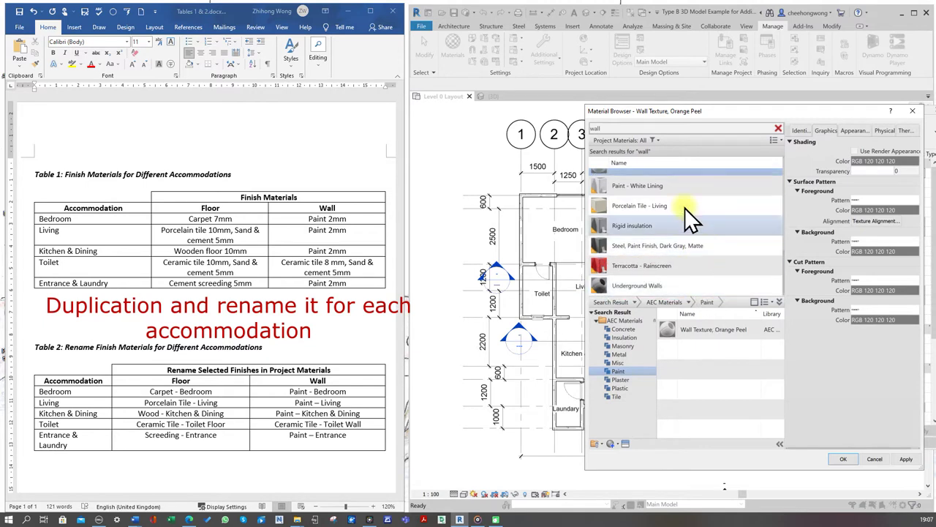
Duplicate Paint - Bedroom into Kitchen & Dinning and Entrance & Laundry paint materials
{"action": "scroll", "coordinate": [673, 200], "scroll_direction": "up", "scroll_amount": 1}
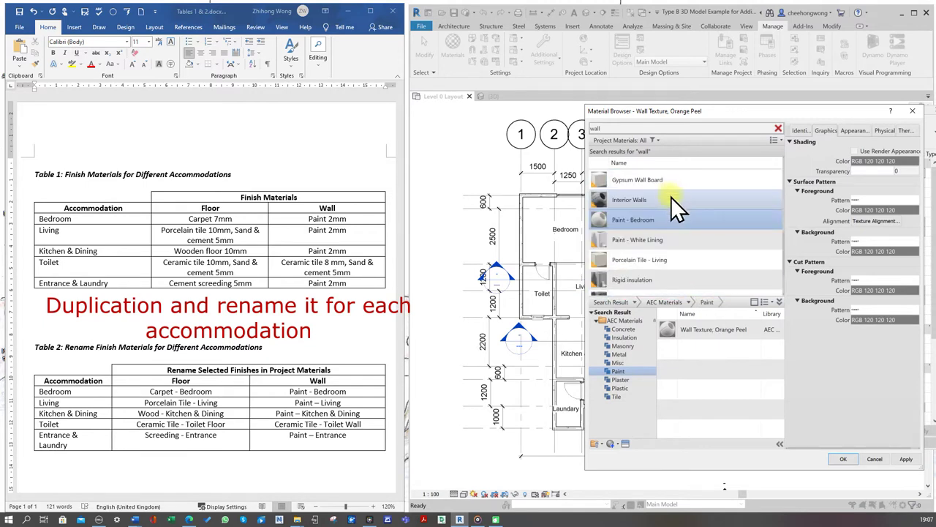
{"action": "right_click", "coordinate": [668, 224]}
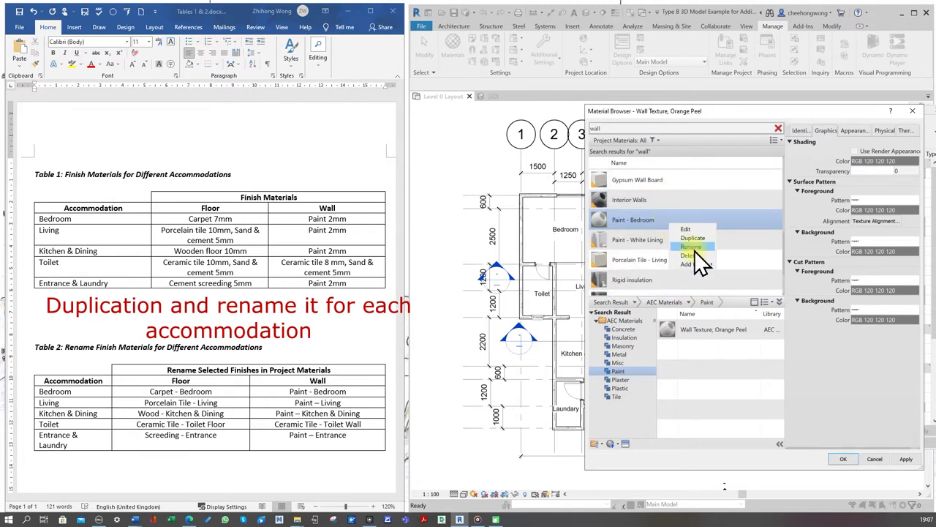
{"action": "left_click", "coordinate": [694, 240]}
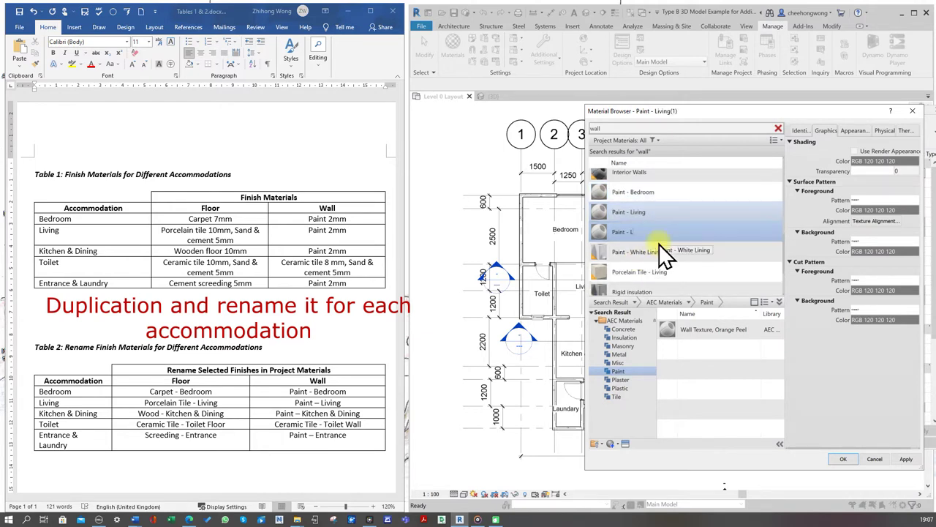
{"action": "type", "text": "g"}
{"action": "key", "text": "Return"}
{"action": "right_click", "coordinate": [666, 213]}
{"action": "left_click", "coordinate": [687, 229]}
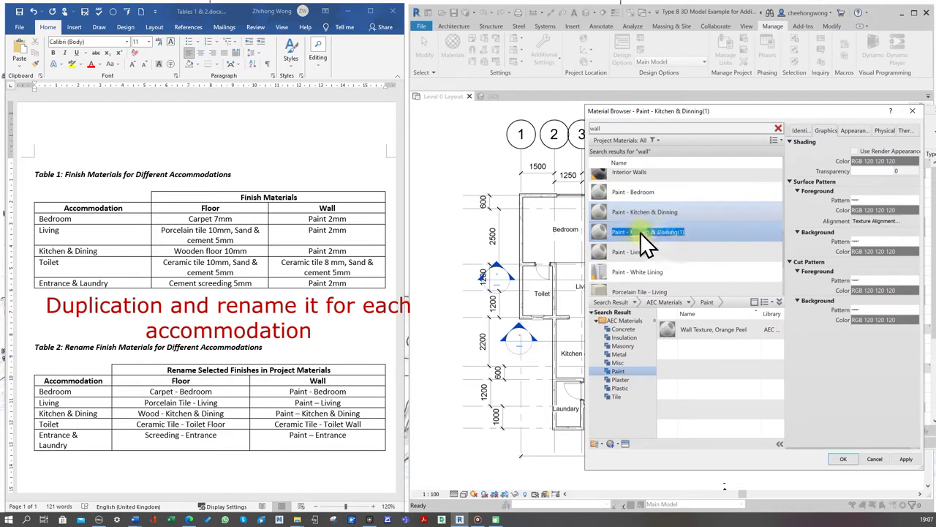
{"action": "key", "text": "Return"}
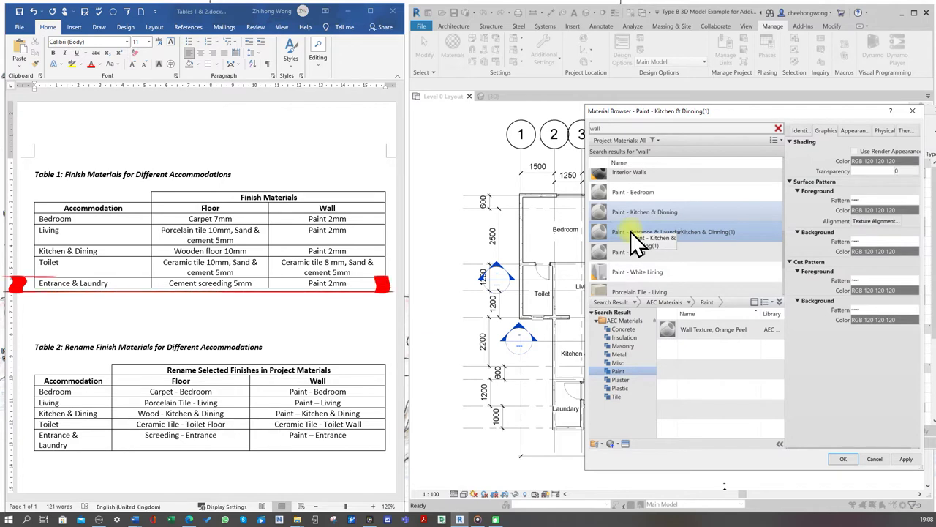
{"action": "left_click", "coordinate": [618, 371]}
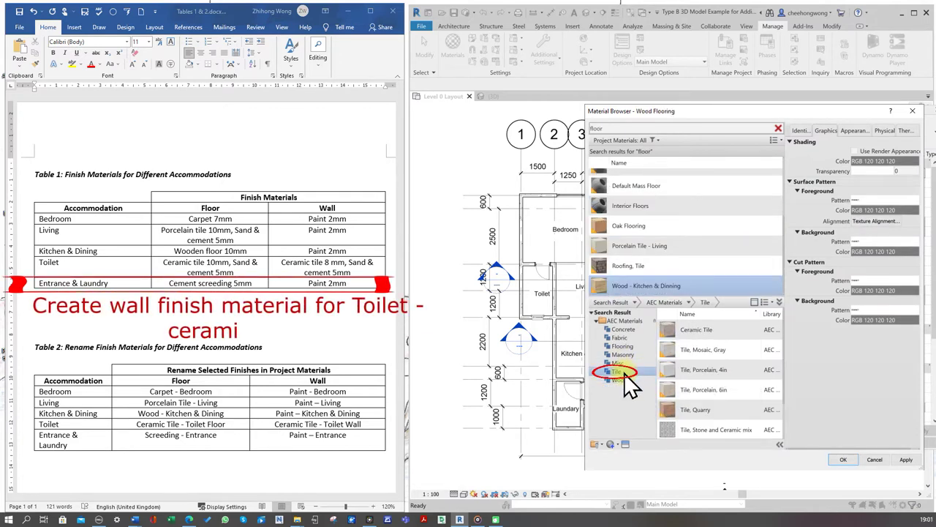
Add a second Ceramic Tile for the toilet walls and begin renaming it
{"action": "left_click", "coordinate": [686, 328]}
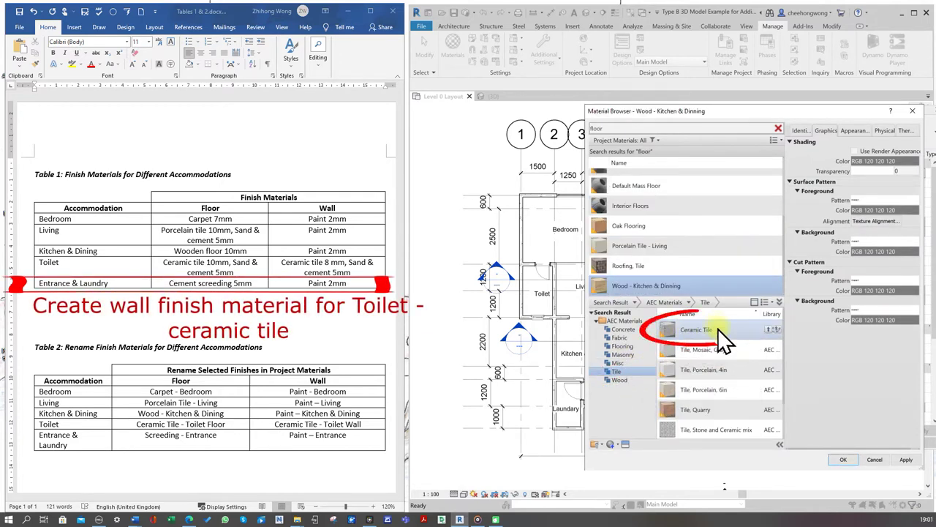
{"action": "left_click", "coordinate": [768, 330]}
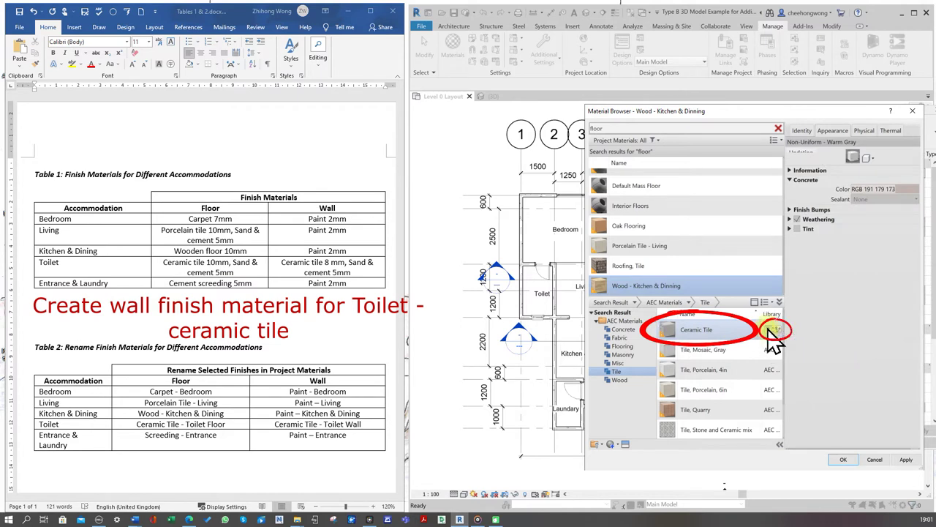
{"action": "right_click", "coordinate": [659, 216]}
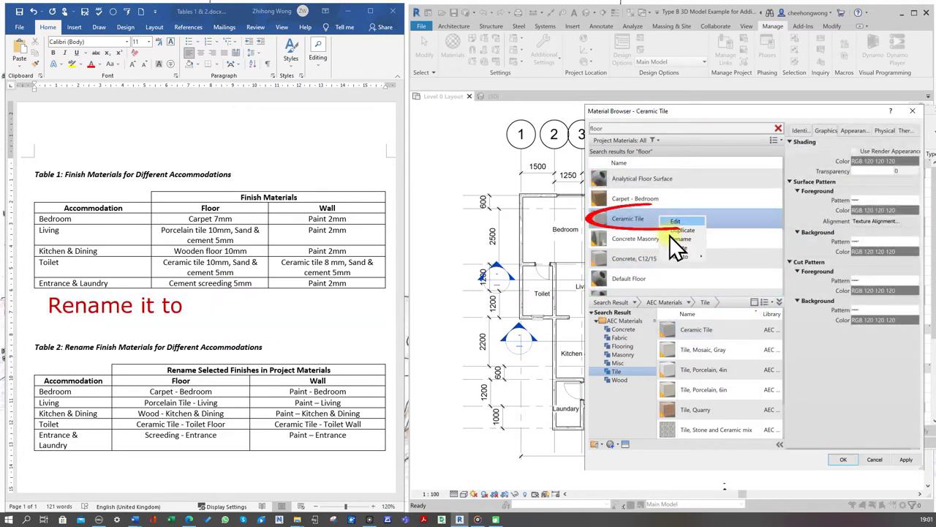
{"action": "left_click", "coordinate": [680, 238]}
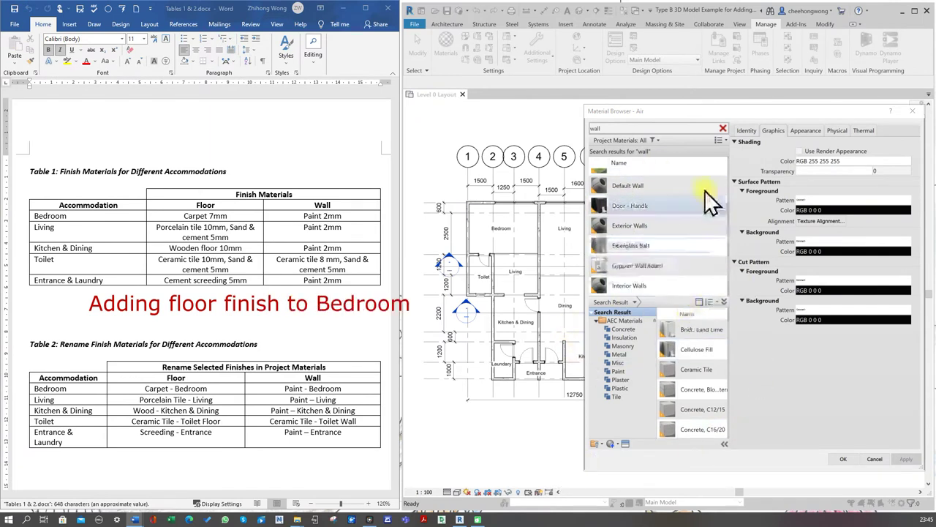
Close the Material Browser, start a new floor on Level 0, and open the RC Slab 150mm type properties
{"action": "left_click", "coordinate": [845, 458]}
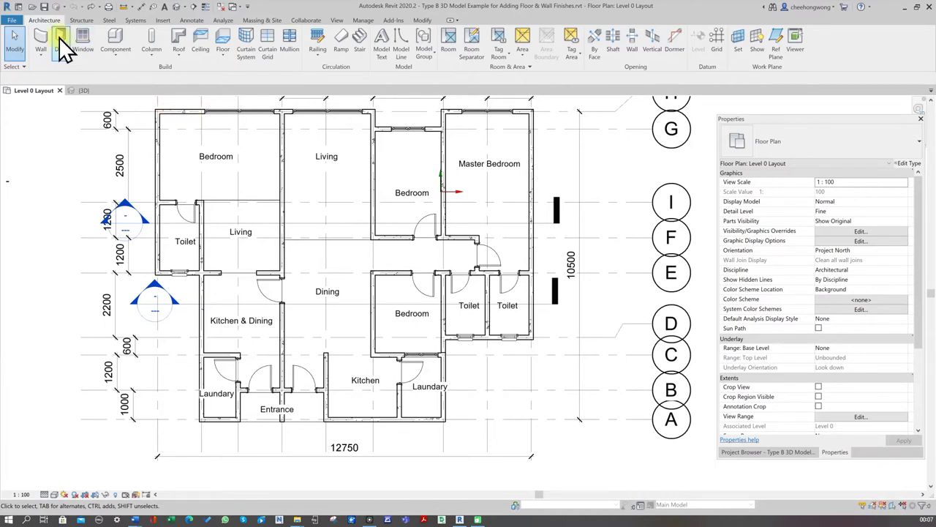
{"action": "left_click", "coordinate": [44, 20]}
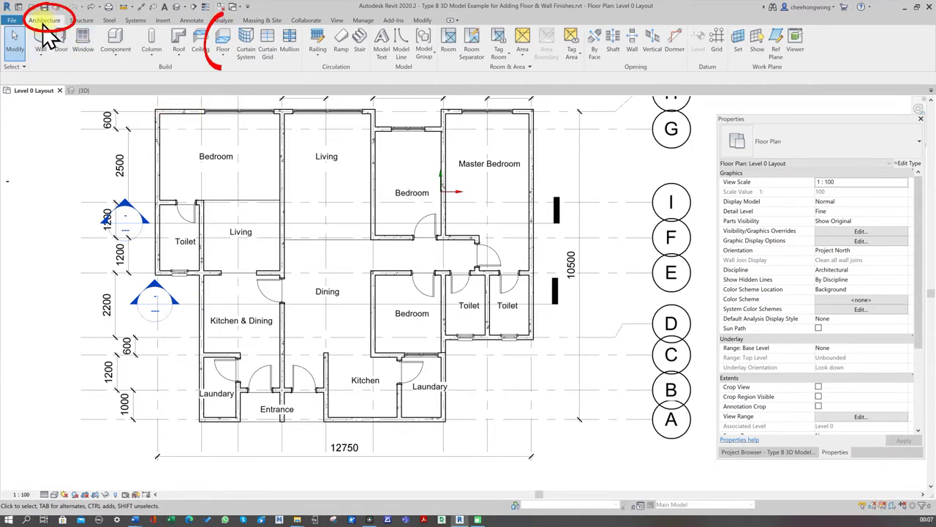
{"action": "left_click", "coordinate": [223, 40]}
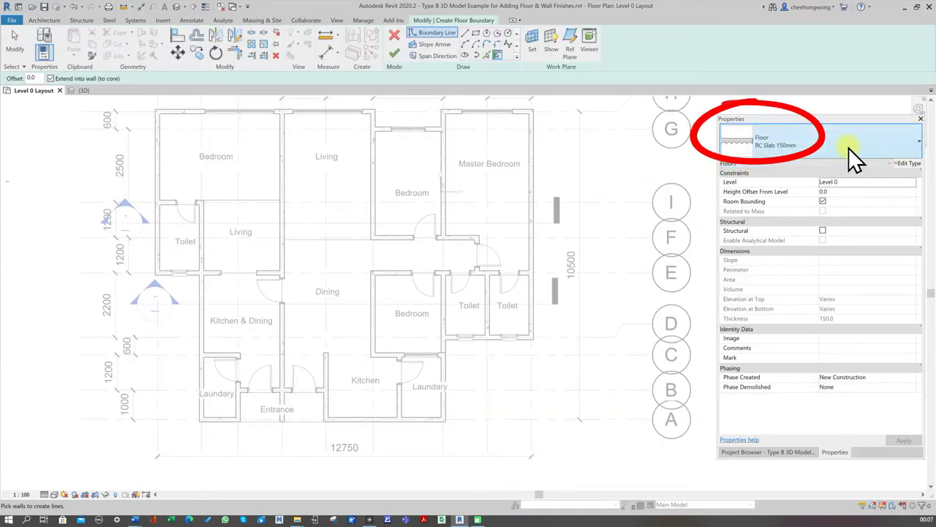
{"action": "left_click", "coordinate": [906, 163]}
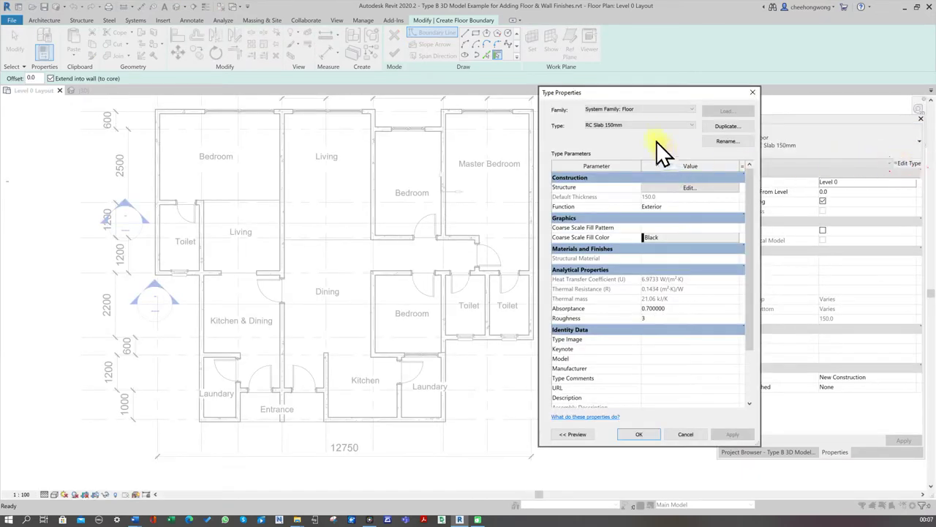
Duplicate the slab as Bedroom_Floor_Finish_Carpet, set its Function to Interior, and open its Structure
{"action": "left_click", "coordinate": [719, 128]}
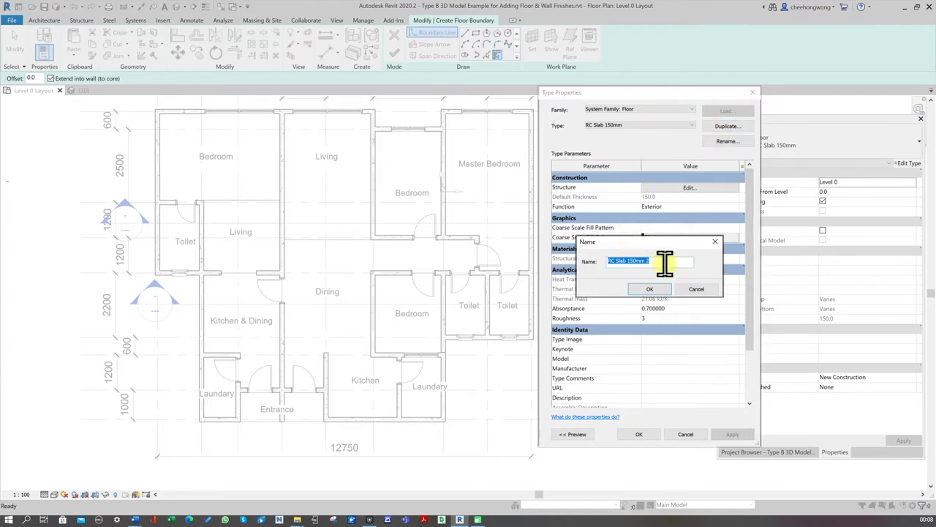
{"action": "type", "text": "Bedroom_Floor_Finish_Carpet"}
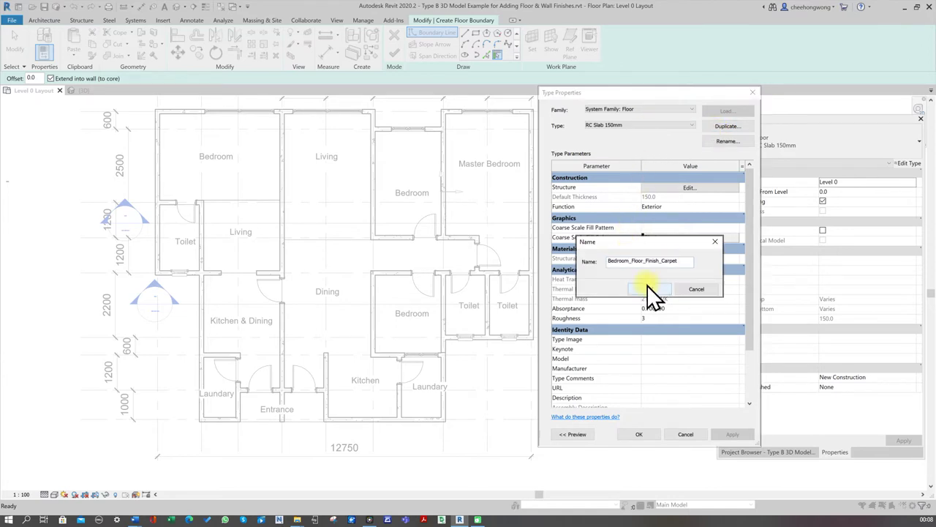
{"action": "left_click", "coordinate": [651, 293]}
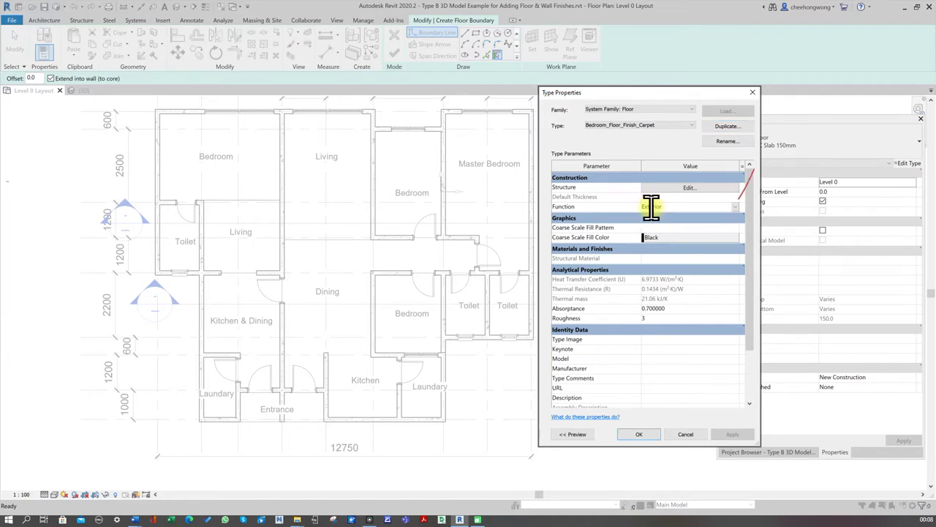
{"action": "left_click", "coordinate": [736, 208]}
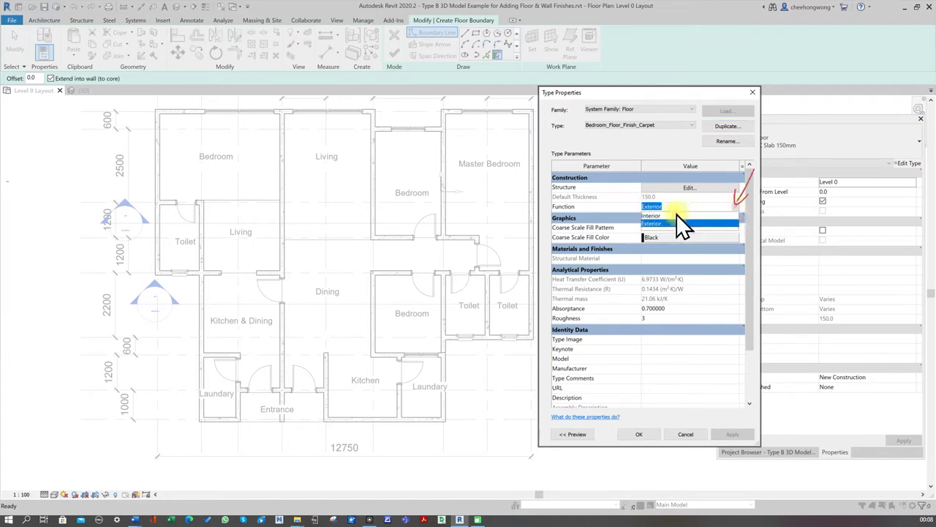
{"action": "left_click", "coordinate": [658, 216]}
{"action": "left_click", "coordinate": [690, 188]}
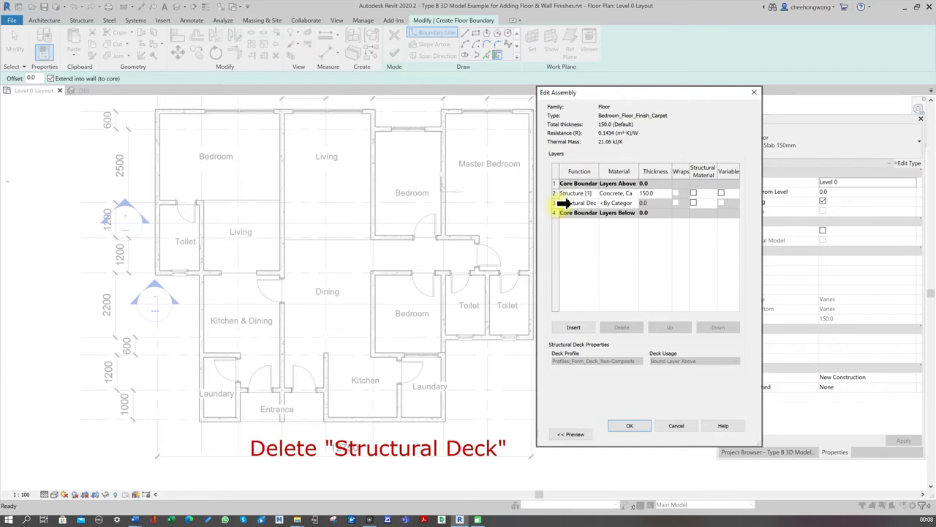
Delete the Structural Deck layer and make the remaining layer a Finish 1 layer
{"action": "left_click", "coordinate": [554, 202]}
{"action": "left_click", "coordinate": [615, 330]}
{"action": "left_click", "coordinate": [596, 194]}
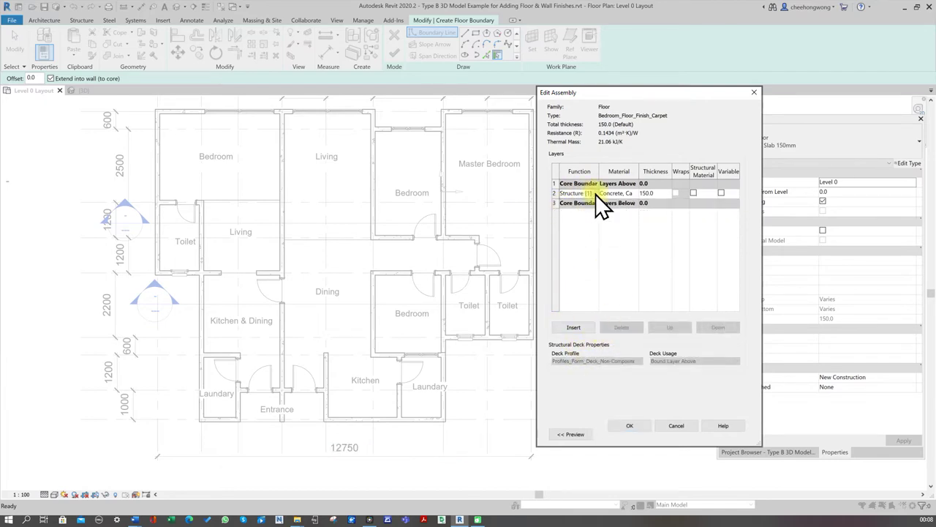
{"action": "left_click", "coordinate": [595, 193]}
{"action": "left_click", "coordinate": [584, 229]}
Give the finish layer Carpet - Bedroom material at 7 mm thickness and accept both dialogs
{"action": "left_click", "coordinate": [618, 193]}
{"action": "left_click", "coordinate": [635, 194]}
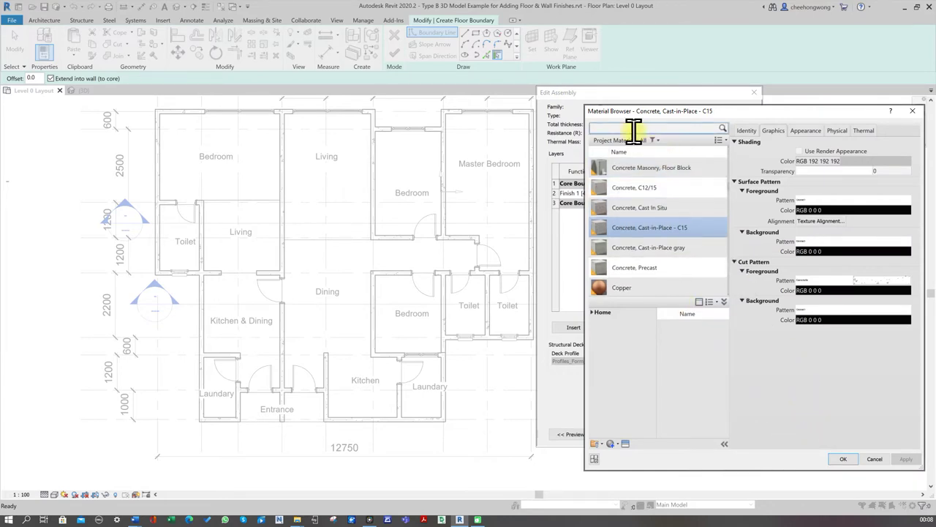
{"action": "type", "text": "floor"}
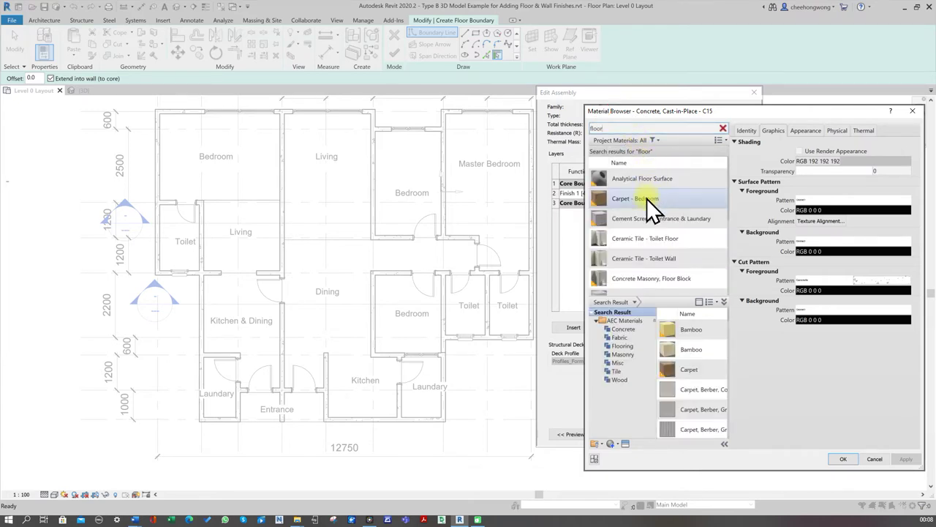
{"action": "left_click", "coordinate": [647, 199]}
{"action": "left_click", "coordinate": [805, 132]}
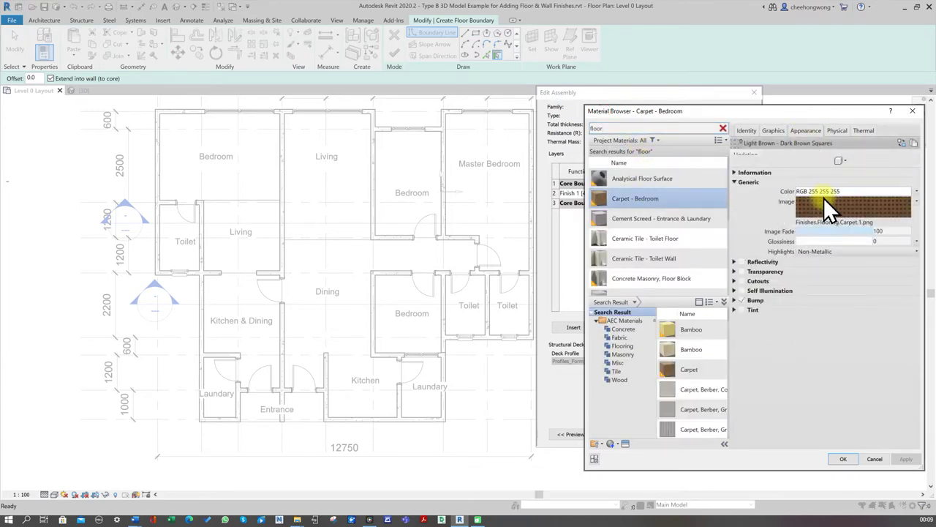
{"action": "left_click", "coordinate": [847, 460]}
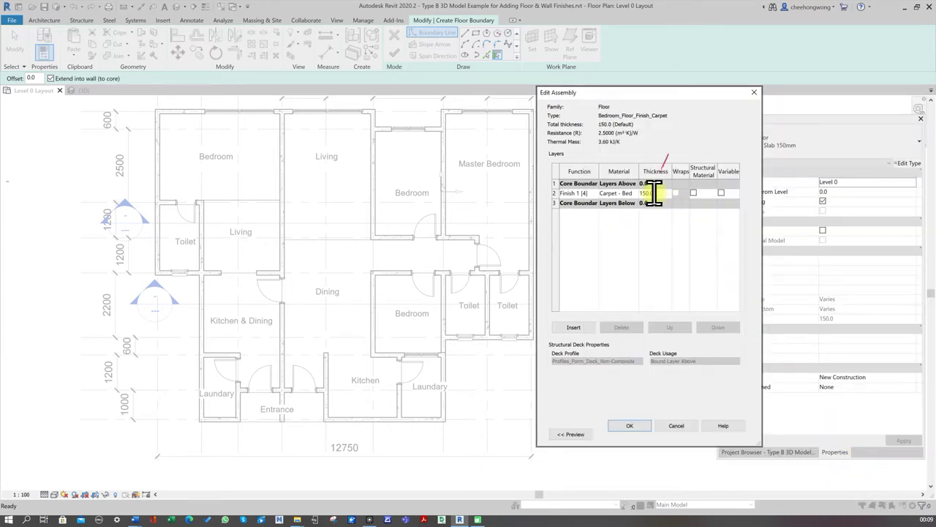
{"action": "double_click", "coordinate": [644, 193]}
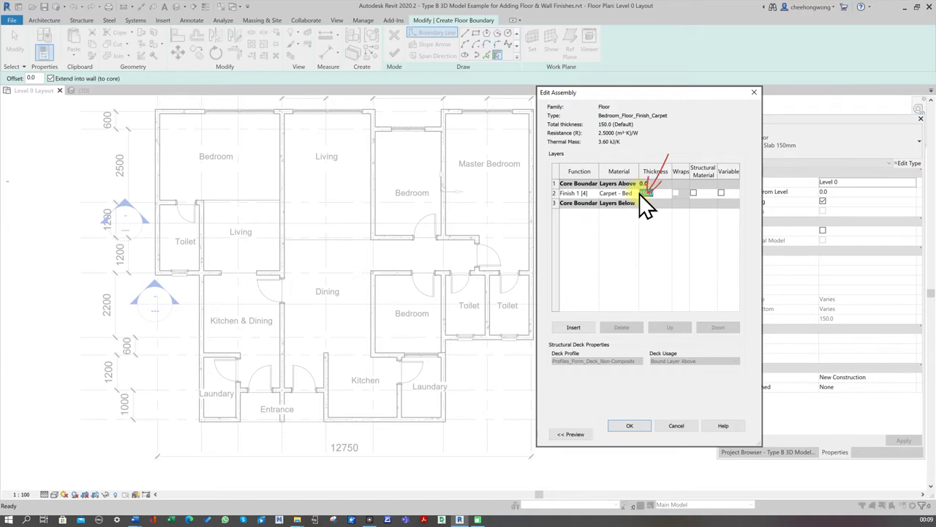
{"action": "type", "text": "7"}
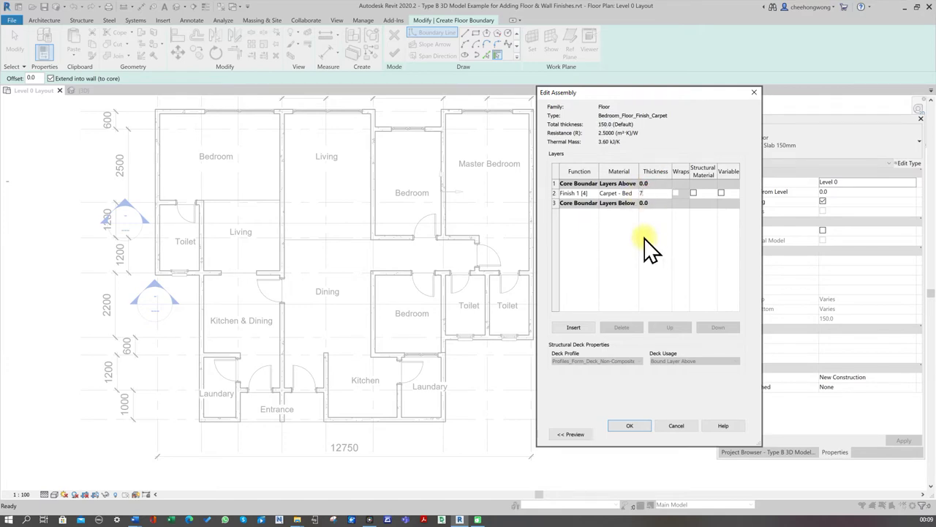
{"action": "key", "text": "Tab"}
{"action": "left_click", "coordinate": [631, 425]}
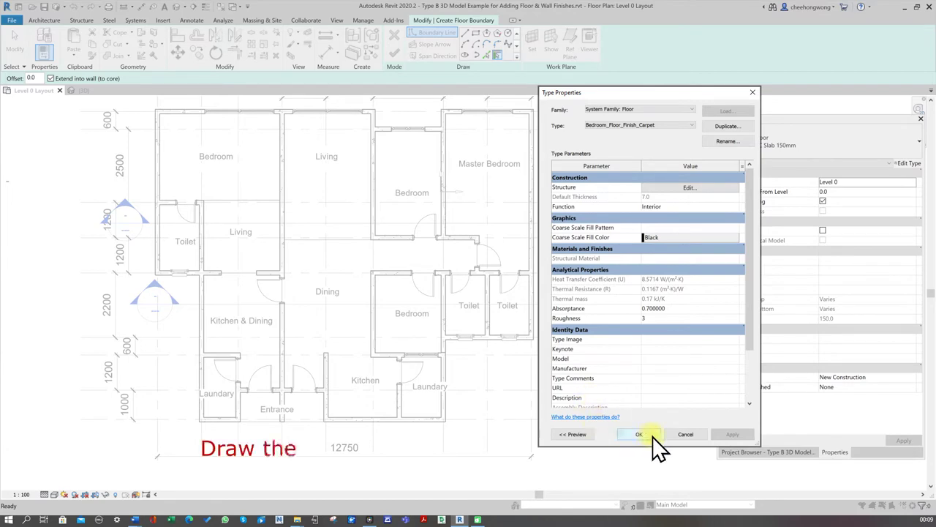
{"action": "left_click", "coordinate": [647, 433]}
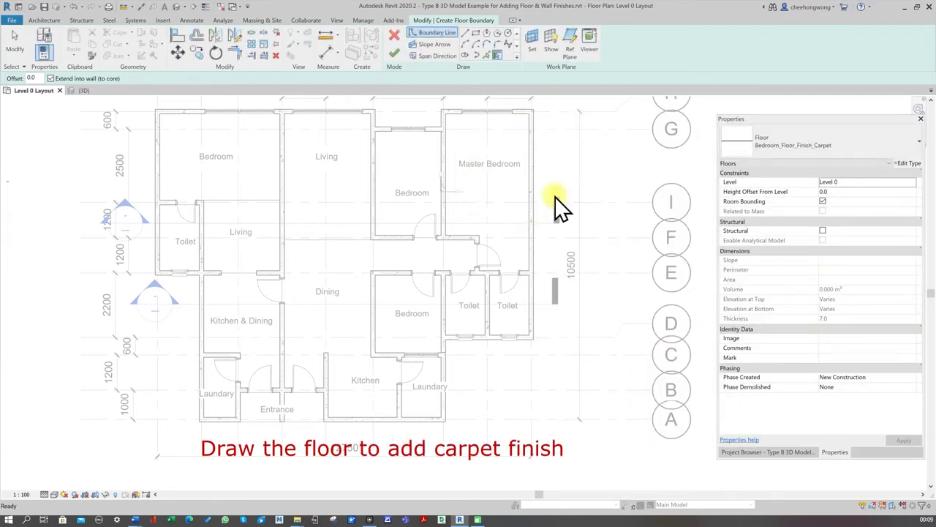
Sketch a line boundary around the Master Bedroom, finish the carpet floor, and dismiss the overlap warning
{"action": "left_click", "coordinate": [465, 34]}
{"action": "scroll", "coordinate": [448, 111], "scroll_direction": "up", "scroll_amount": 1}
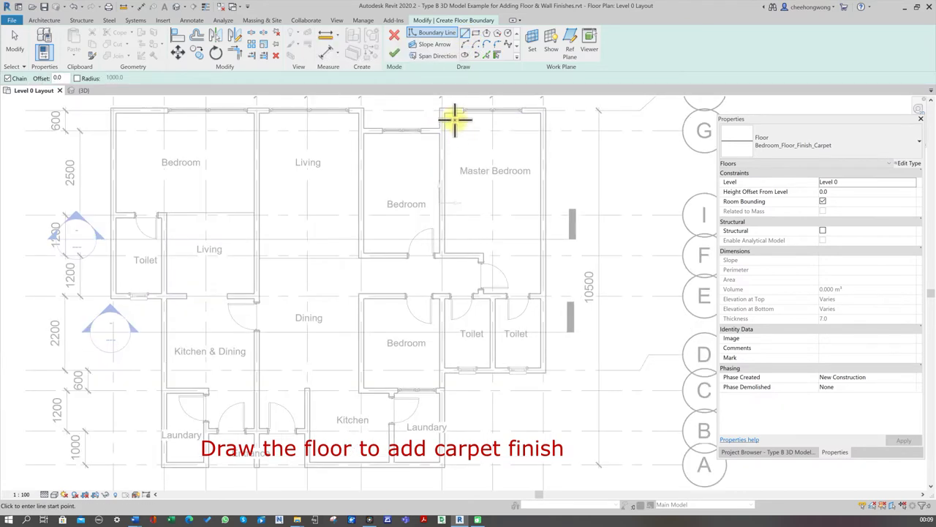
{"action": "scroll", "coordinate": [445, 108], "scroll_direction": "up", "scroll_amount": 2}
{"action": "left_click", "coordinate": [439, 107]}
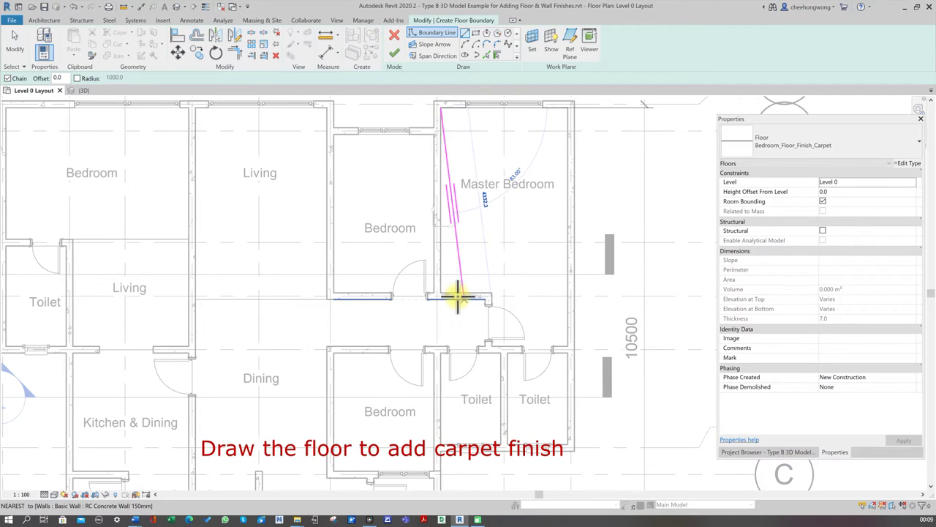
{"action": "left_click", "coordinate": [435, 292]}
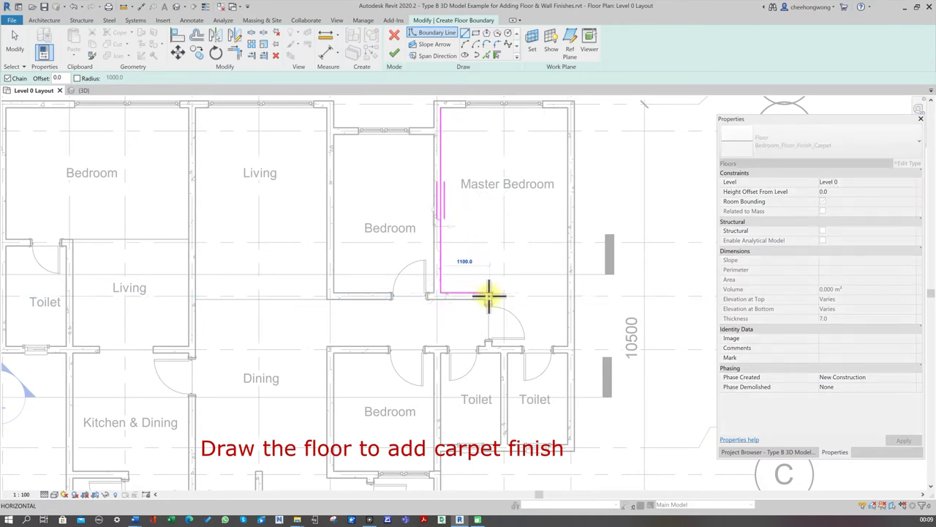
{"action": "left_click", "coordinate": [538, 108]}
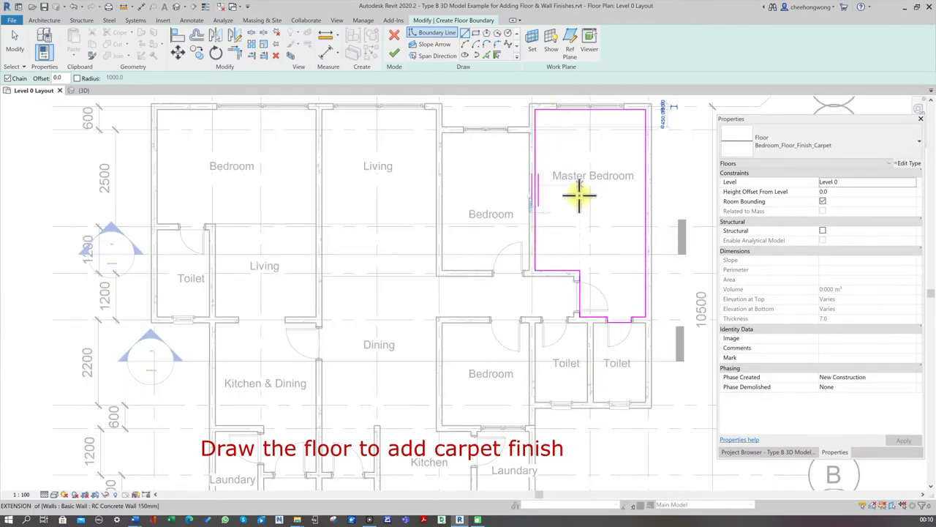
{"action": "left_click", "coordinate": [395, 56]}
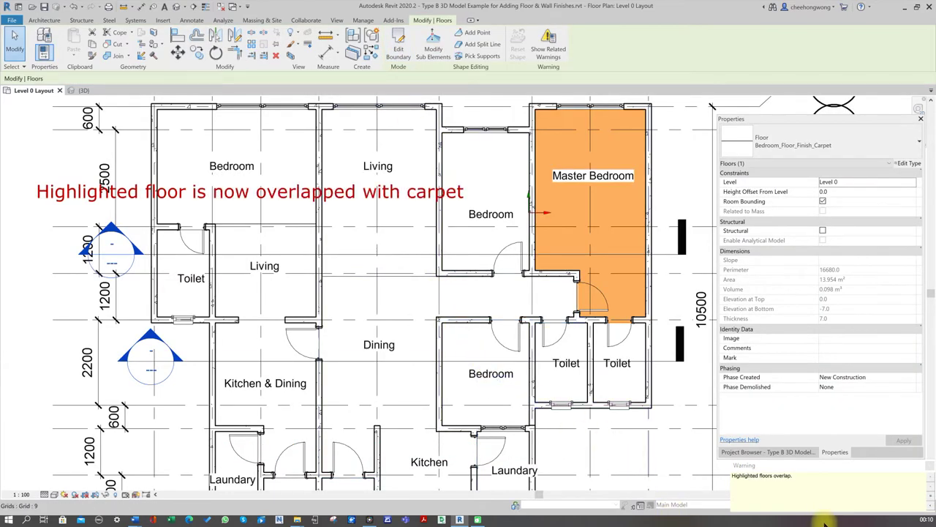
{"action": "mouse_move", "coordinate": [831, 477]}
{"action": "left_click", "coordinate": [930, 466]}
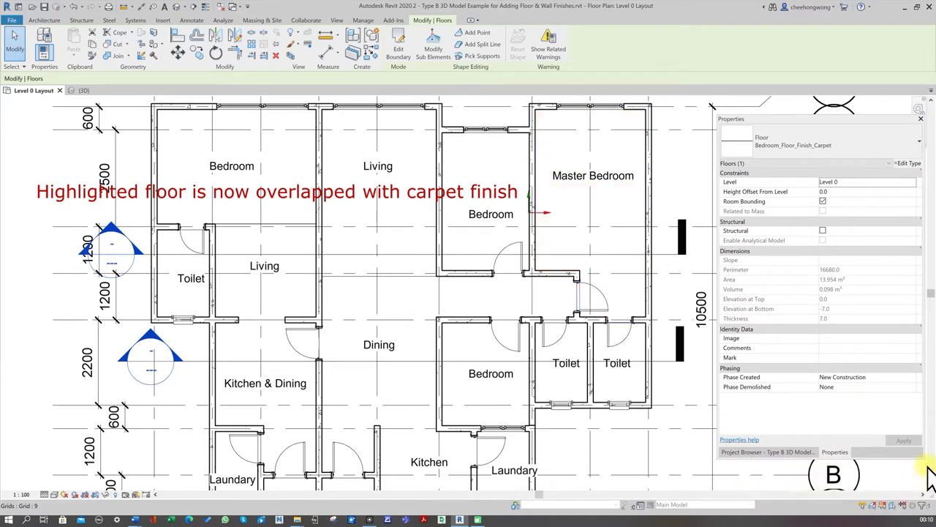
Draw a rectangular carpet floor over the upper-middle bedroom
{"action": "left_click", "coordinate": [54, 22]}
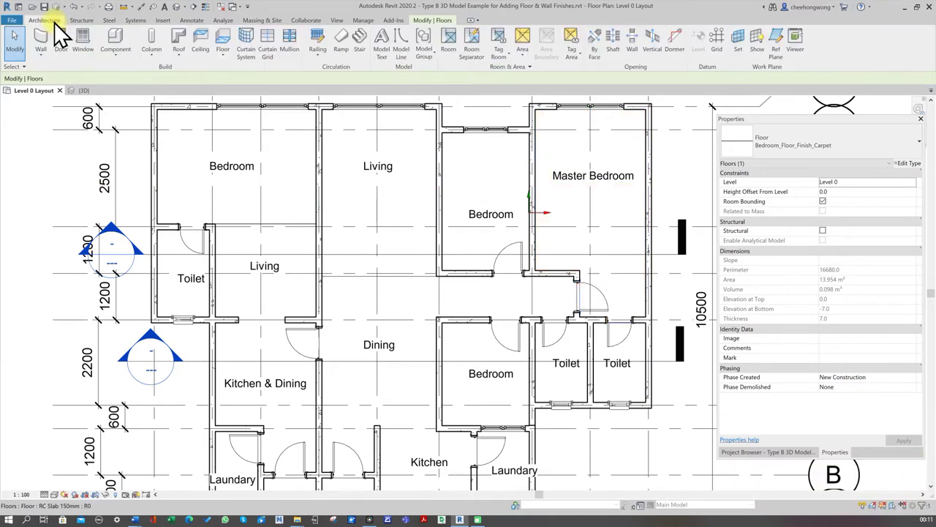
{"action": "left_click", "coordinate": [221, 37]}
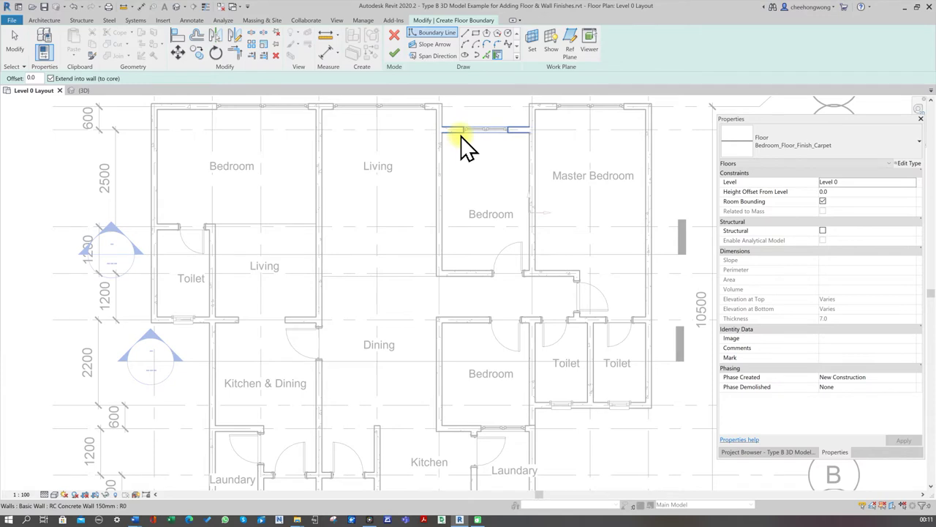
{"action": "left_click", "coordinate": [477, 35]}
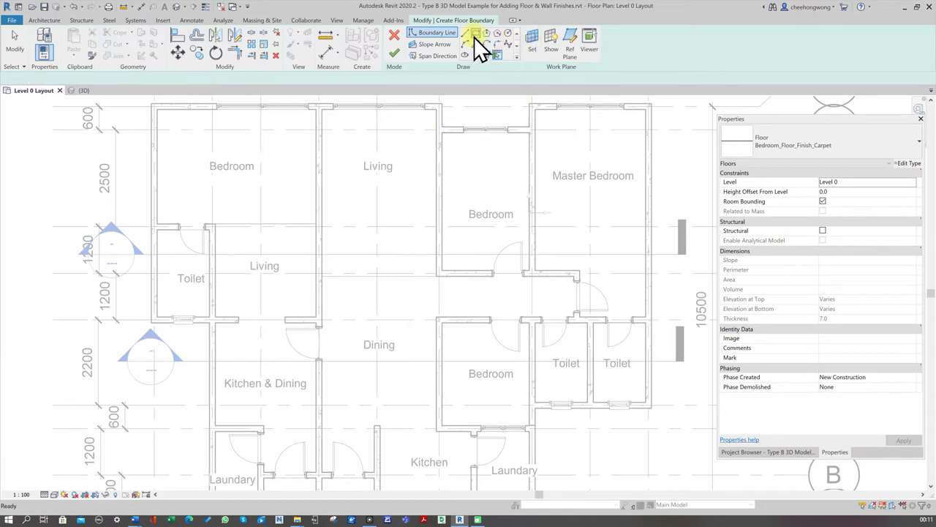
{"action": "left_click", "coordinate": [439, 135]}
{"action": "left_click", "coordinate": [529, 270]}
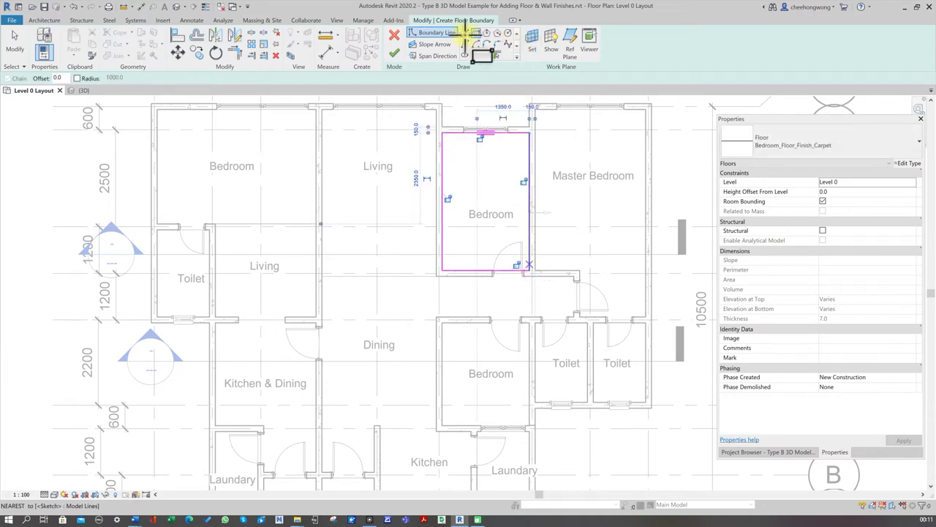
{"action": "left_click", "coordinate": [393, 54]}
{"action": "left_click", "coordinate": [886, 506]}
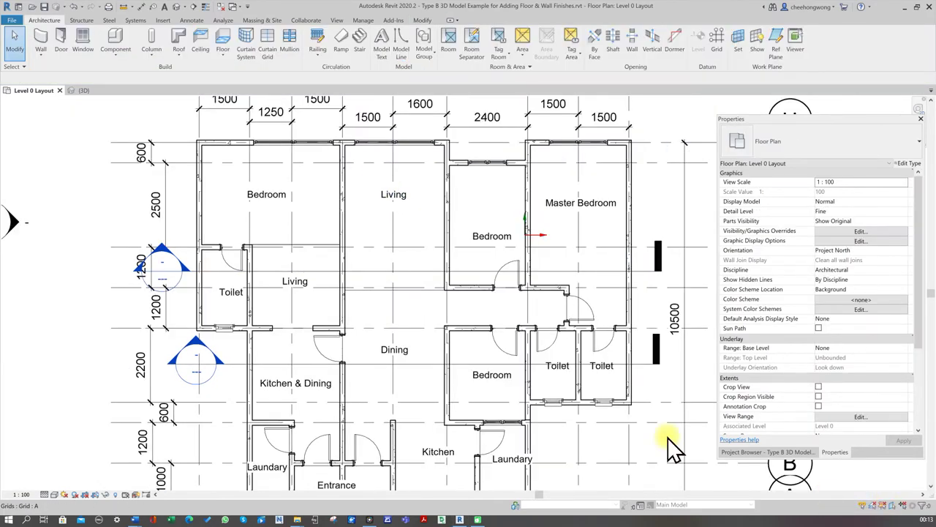
Draw a rectangular carpet floor over the lower bedroom
{"action": "left_click", "coordinate": [222, 35]}
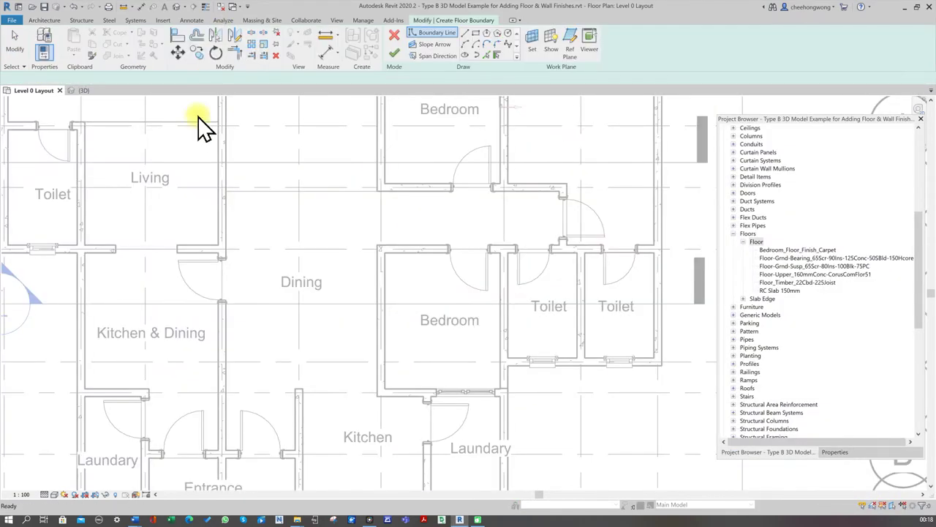
{"action": "left_click", "coordinate": [809, 145]}
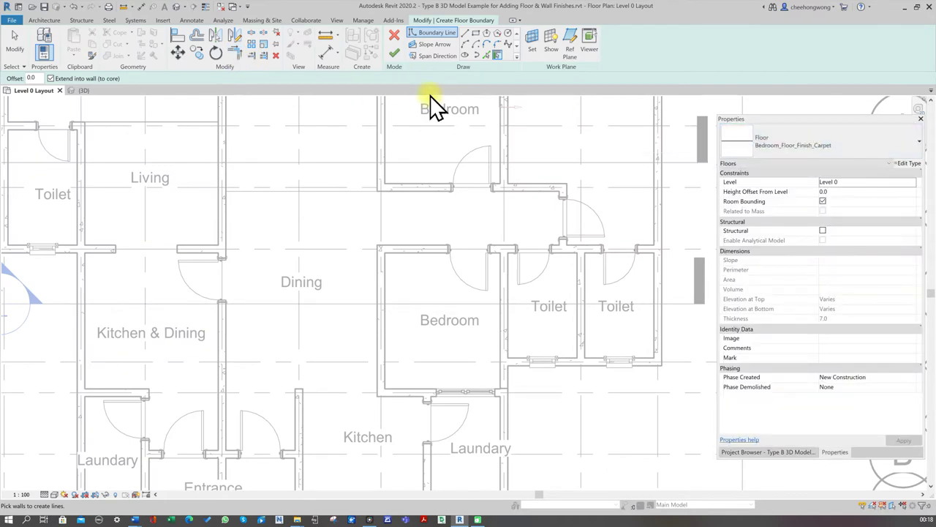
{"action": "left_click", "coordinate": [475, 35]}
{"action": "scroll", "coordinate": [388, 266], "scroll_direction": "up", "scroll_amount": 2}
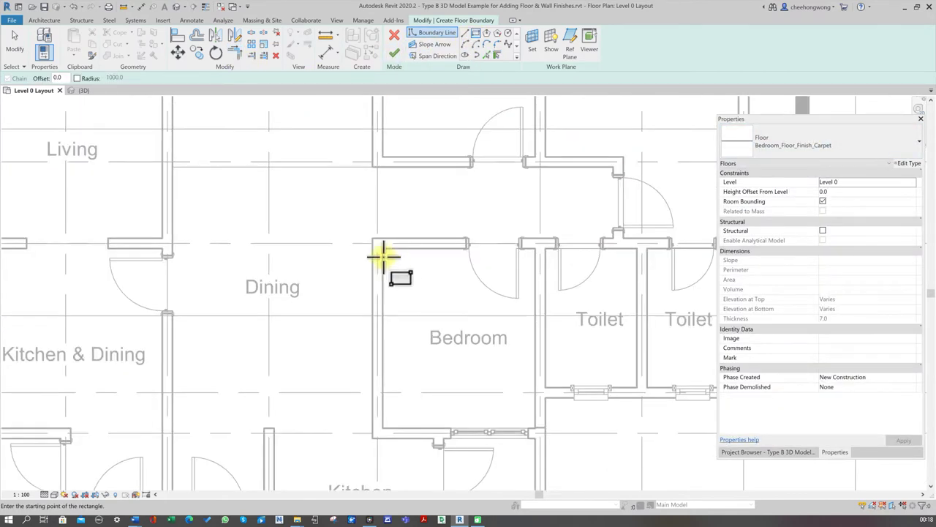
{"action": "left_click", "coordinate": [381, 249]}
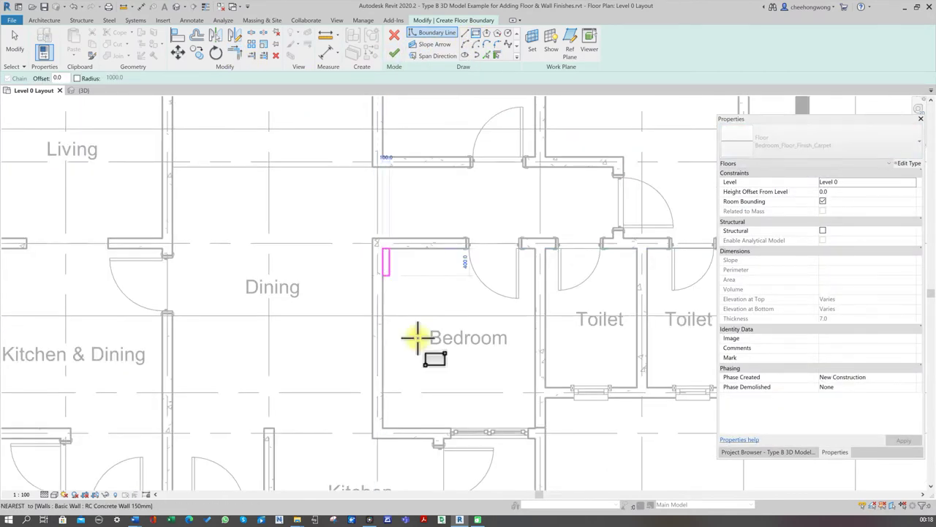
{"action": "left_click", "coordinate": [535, 428]}
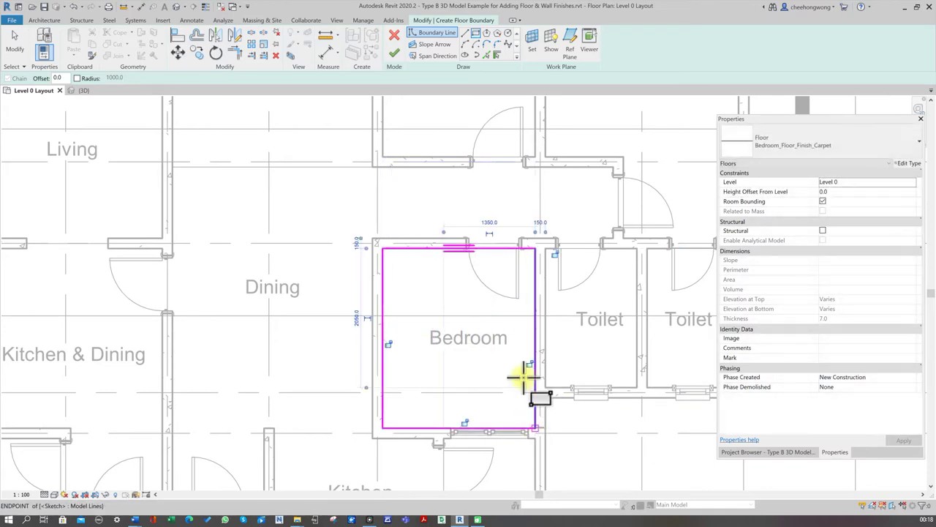
{"action": "left_click", "coordinate": [394, 52]}
Complete the top-left bedroom carpet floor and bring the whole plan into view
{"action": "scroll", "coordinate": [605, 355], "scroll_direction": "down", "scroll_amount": 3}
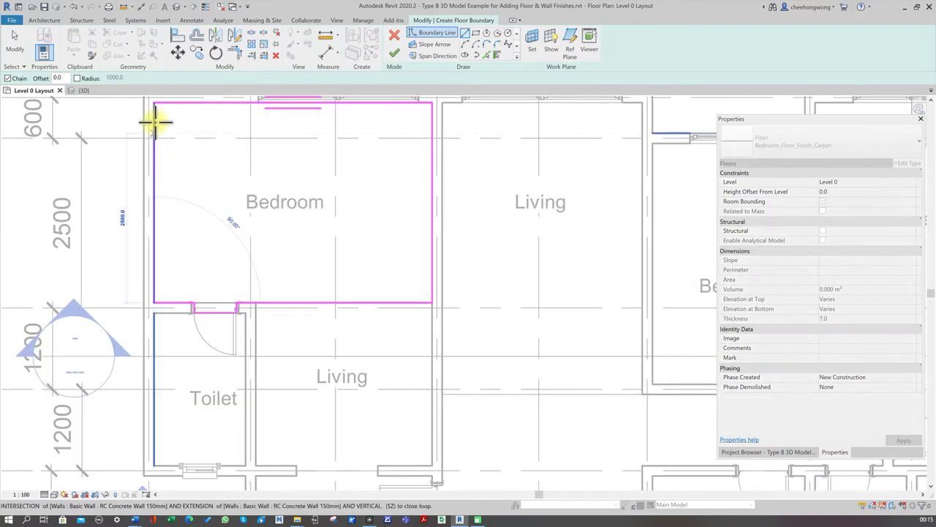
{"action": "left_click", "coordinate": [393, 49]}
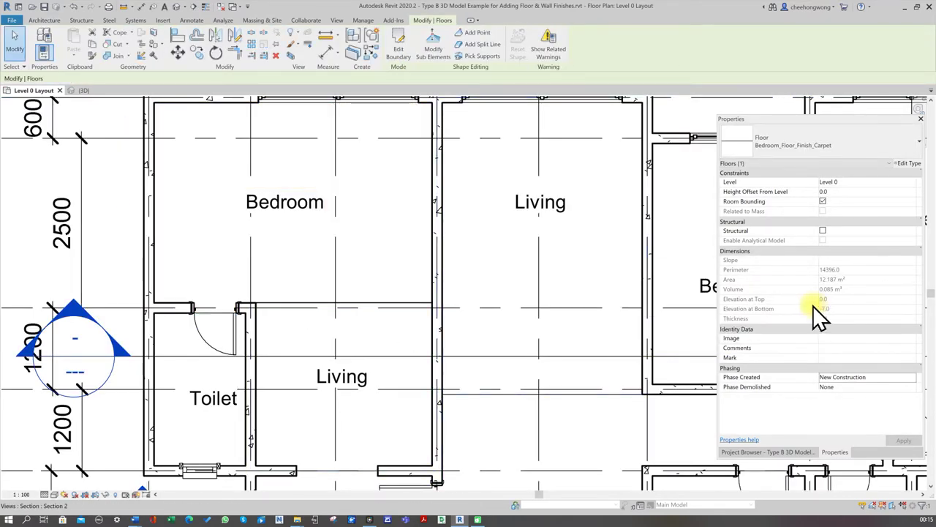
{"action": "scroll", "coordinate": [599, 302], "scroll_direction": "down", "scroll_amount": 2}
{"action": "middle_click_drag", "start_coordinate": [592, 310], "coordinate": [439, 255]}
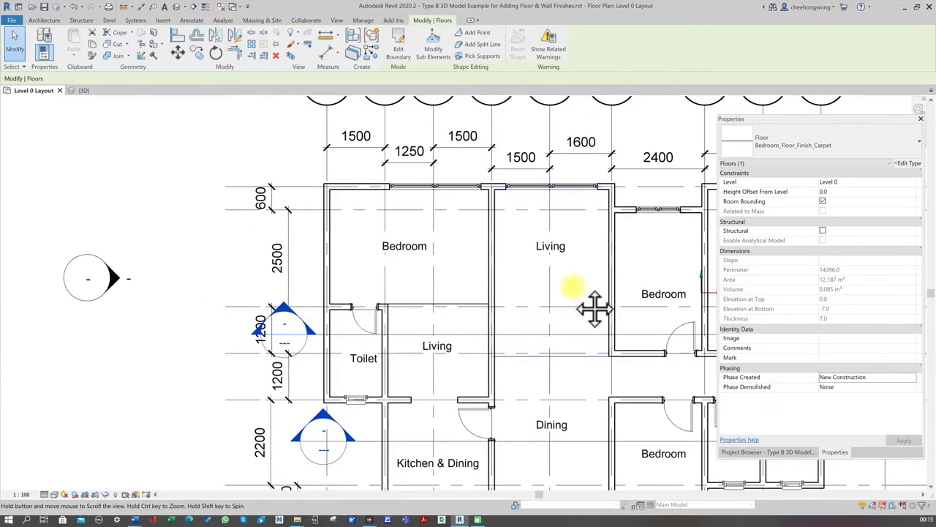
{"action": "scroll", "coordinate": [519, 205], "scroll_direction": "down", "scroll_amount": 2}
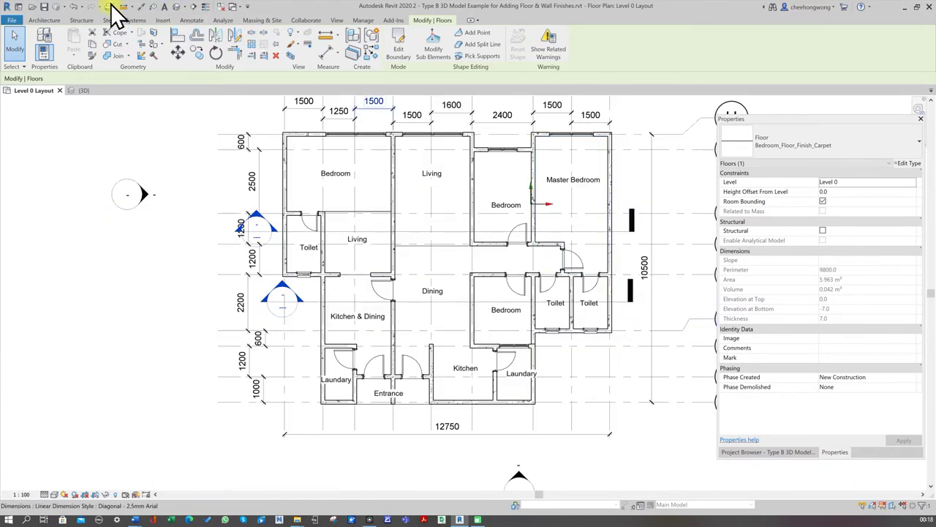
{"action": "left_click", "coordinate": [77, 91]}
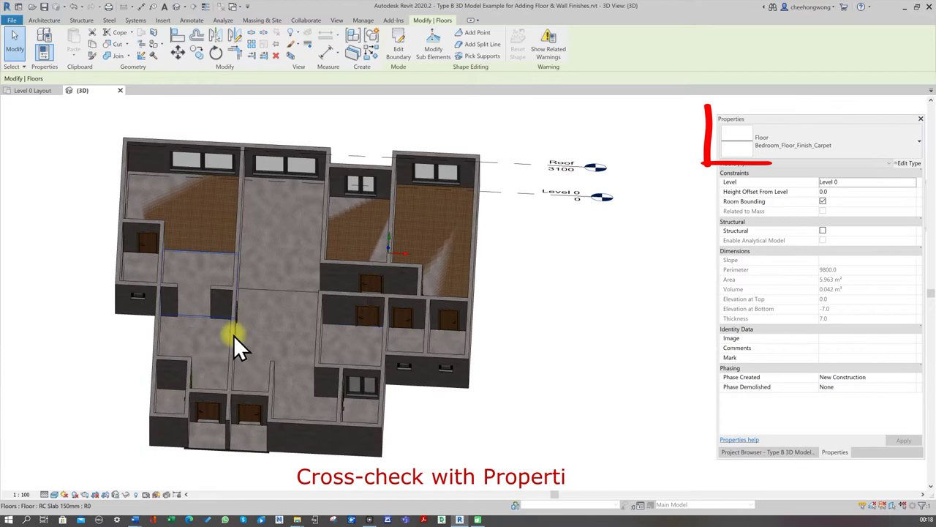
{"action": "left_click", "coordinate": [212, 218]}
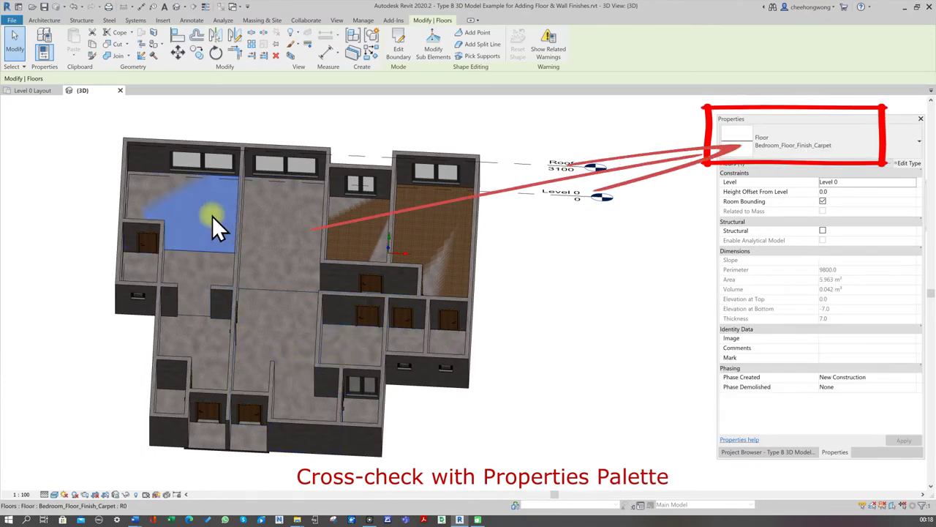
{"action": "left_click", "coordinate": [349, 232]}
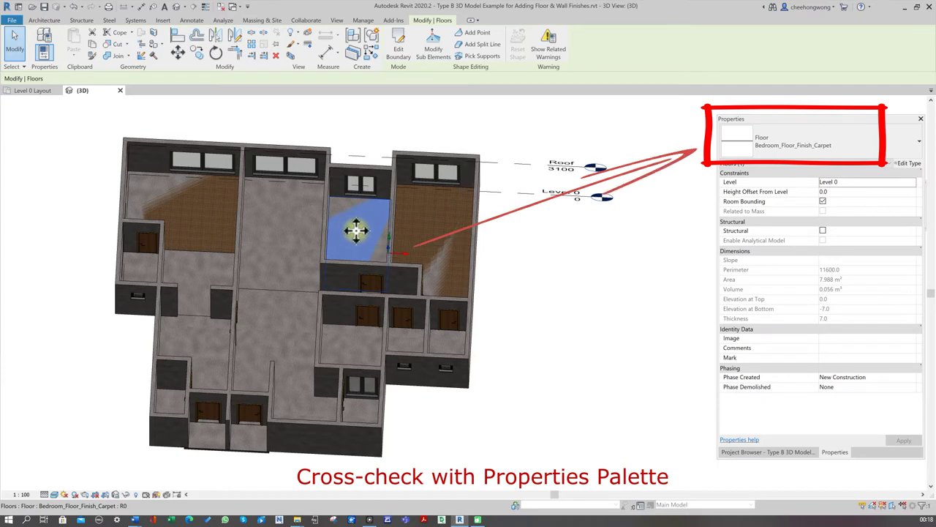
{"action": "left_click", "coordinate": [446, 242]}
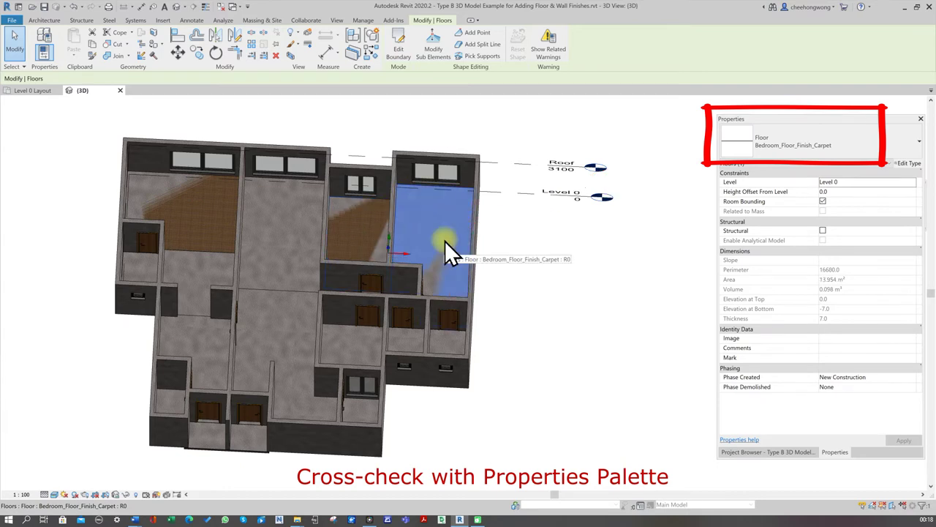
{"action": "left_click", "coordinate": [367, 346]}
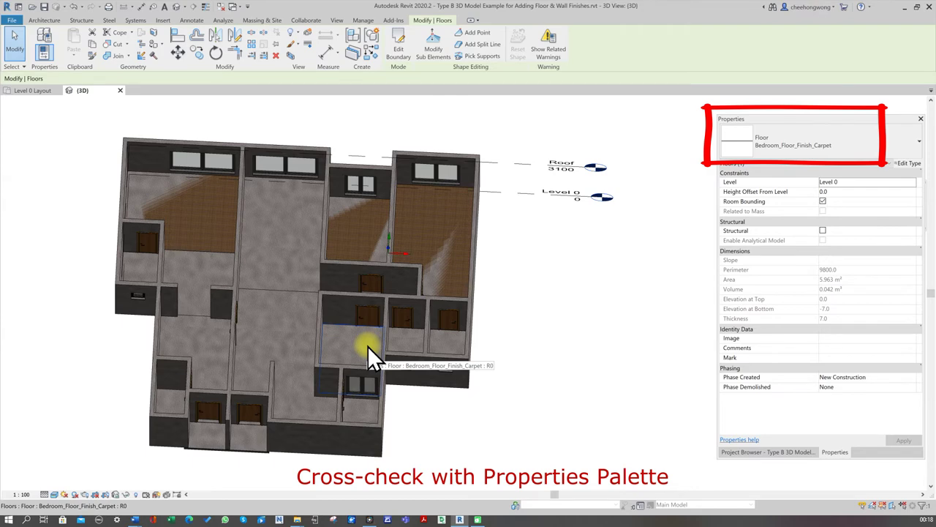
{"action": "left_click", "coordinate": [76, 7]}
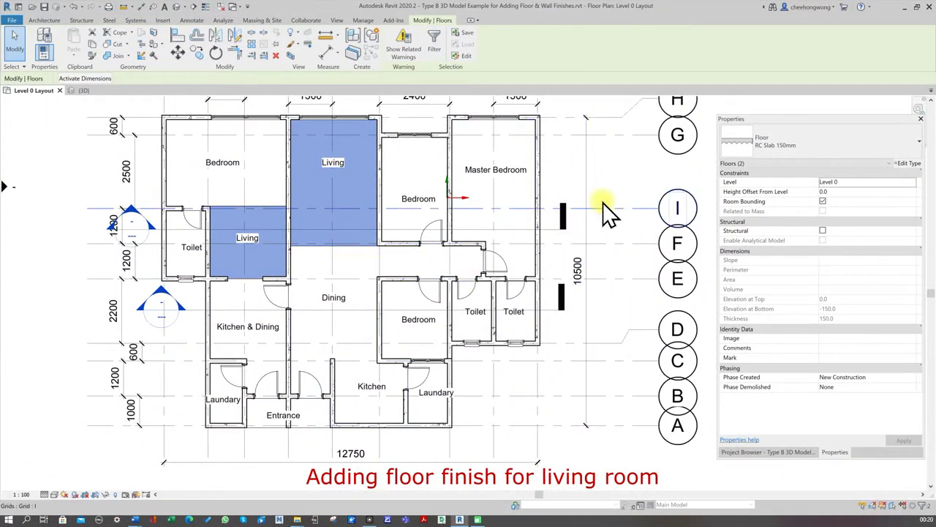
Start a new floor and duplicate the carpet type as Porcelain Tile - Living, opening its structure
{"action": "left_click", "coordinate": [604, 205]}
{"action": "key", "text": "ctrl+Left"}
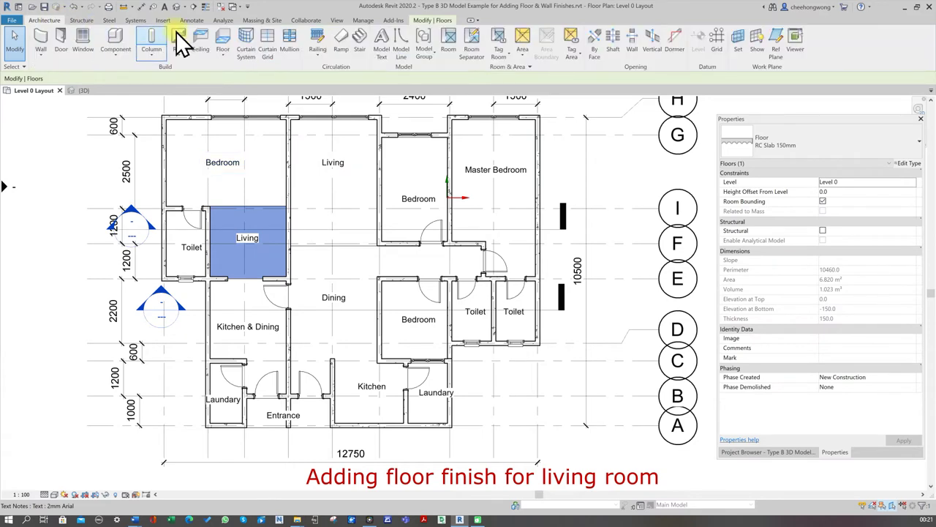
{"action": "left_click", "coordinate": [220, 36]}
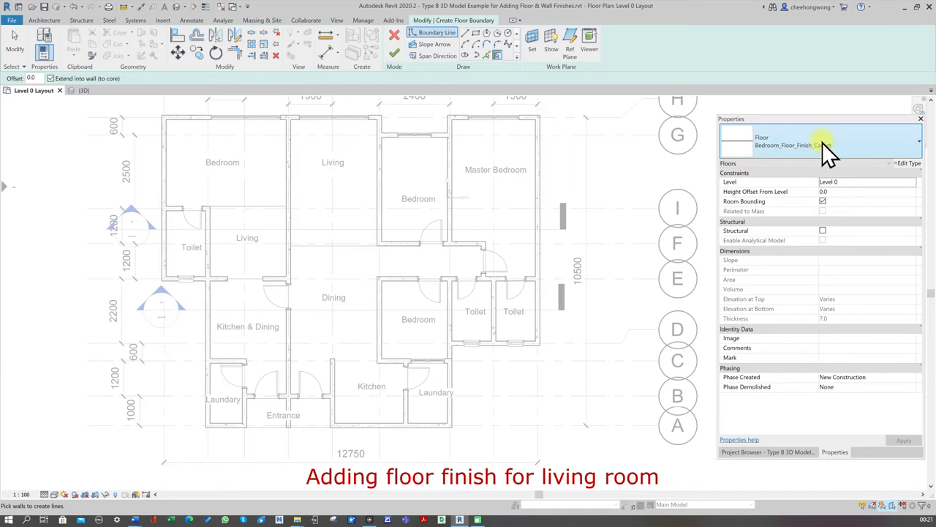
{"action": "left_click", "coordinate": [904, 165]}
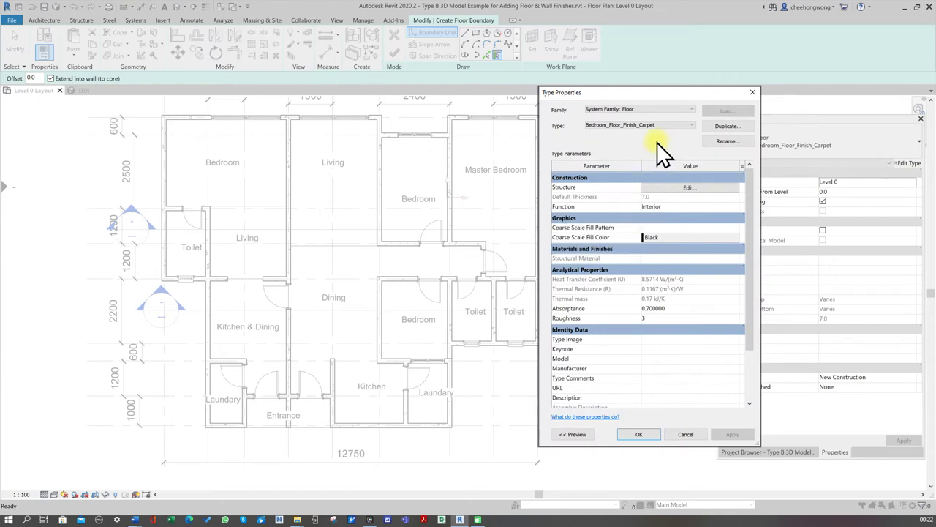
{"action": "left_click", "coordinate": [717, 129]}
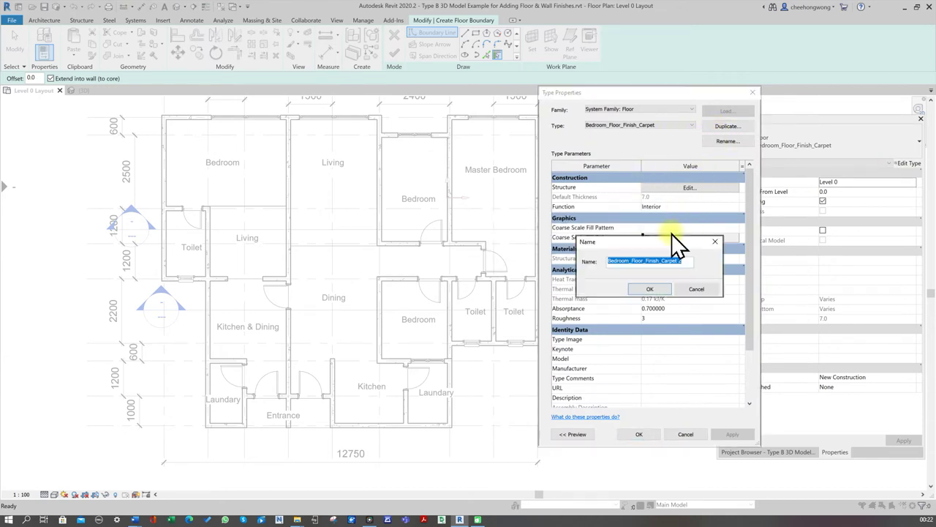
{"action": "type", "text": "Porcelain Tile - Living"}
{"action": "left_click", "coordinate": [647, 288]}
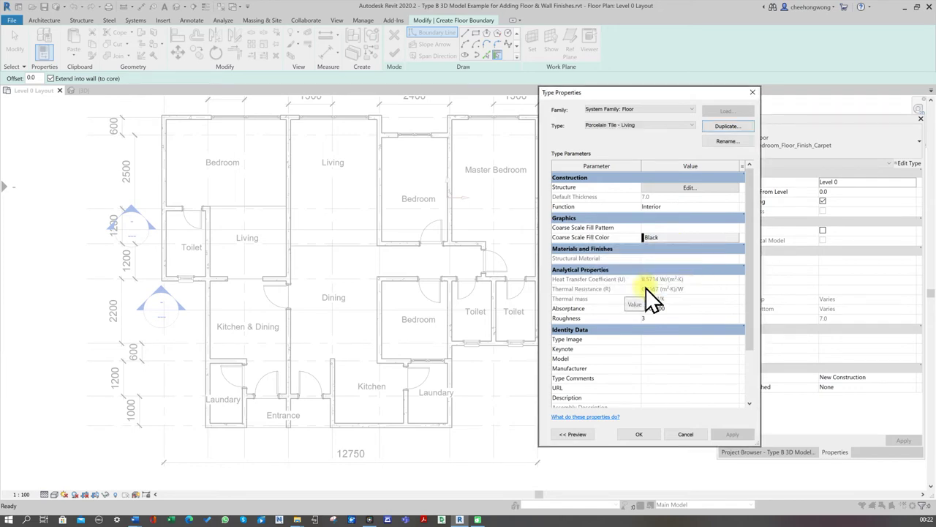
{"action": "left_click", "coordinate": [680, 188]}
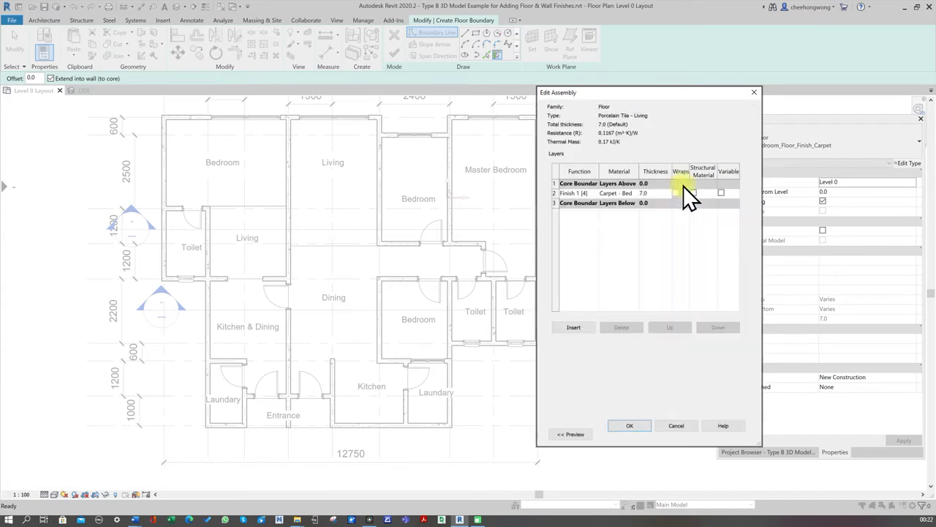
Assign the Porcelain Tile - Living material to the finish layer and set its thickness to 10
{"action": "left_click", "coordinate": [637, 193]}
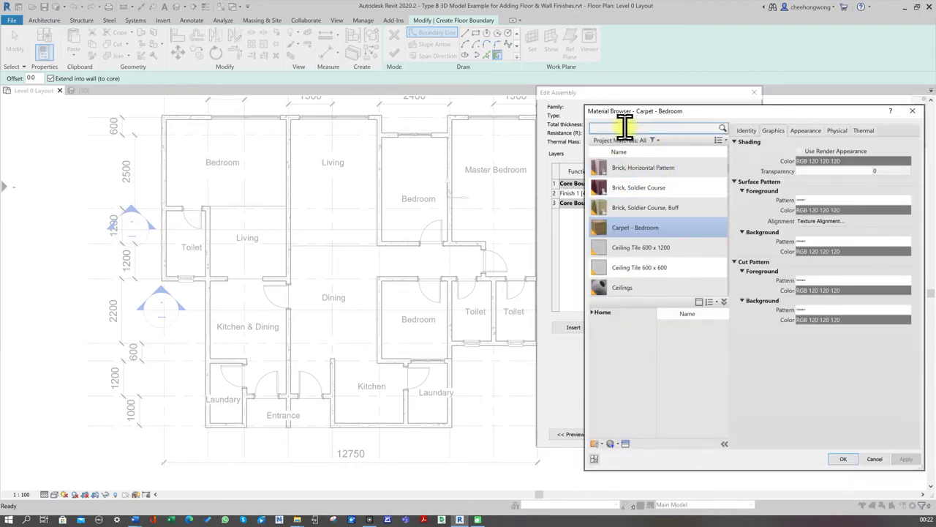
{"action": "type", "text": "flor"}
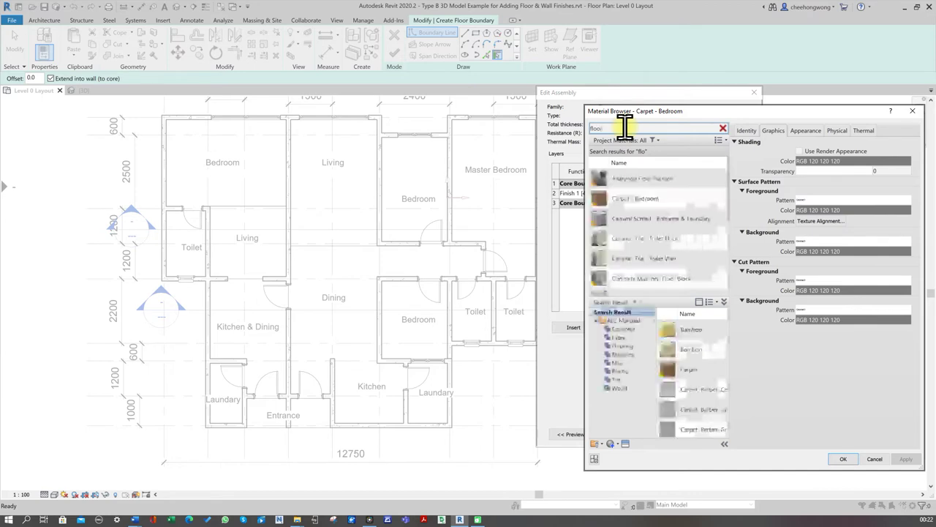
{"action": "scroll", "coordinate": [644, 286], "scroll_direction": "down", "scroll_amount": 2}
{"action": "left_click", "coordinate": [654, 283]}
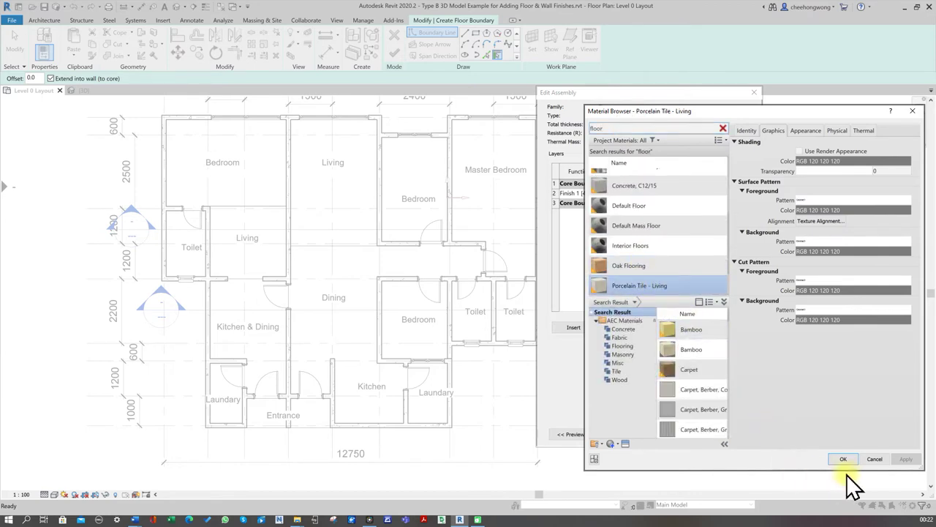
{"action": "left_click", "coordinate": [809, 130]}
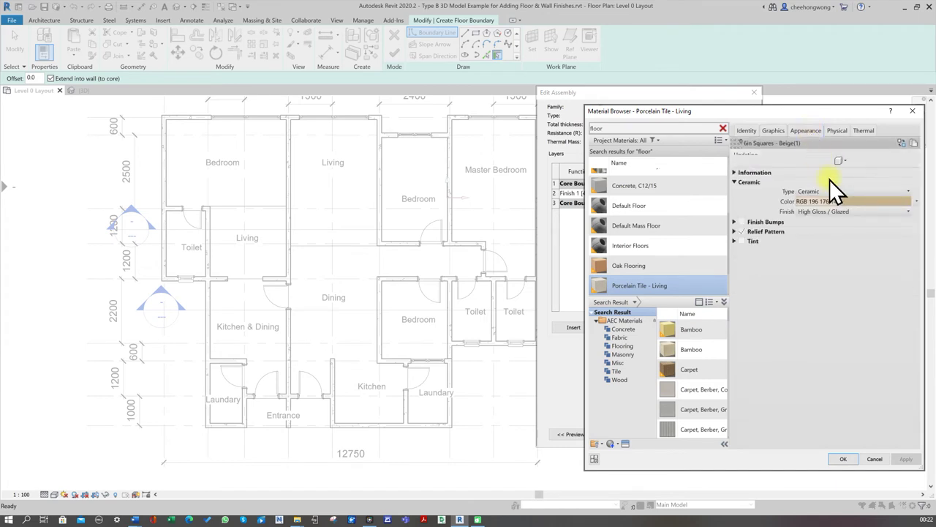
{"action": "left_click", "coordinate": [843, 458]}
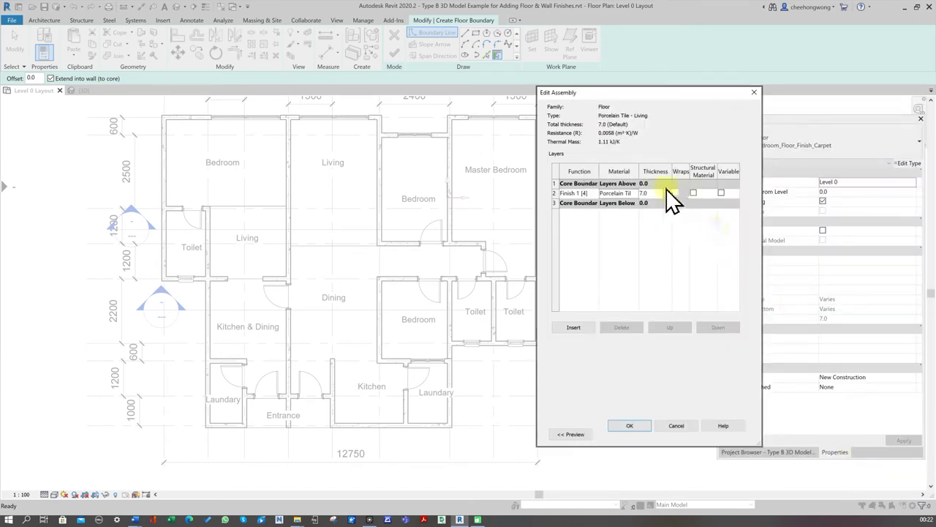
{"action": "left_click", "coordinate": [647, 193]}
{"action": "type", "text": "1"}
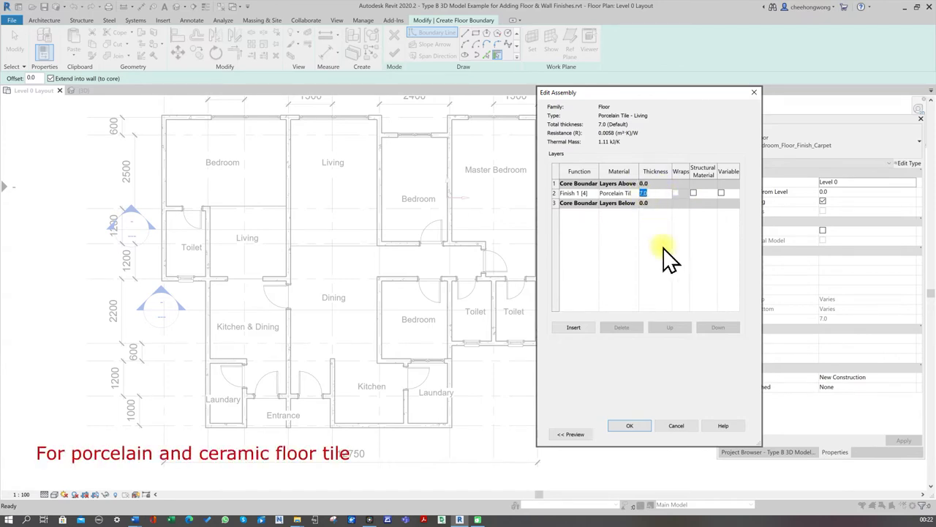
{"action": "type", "text": "0"}
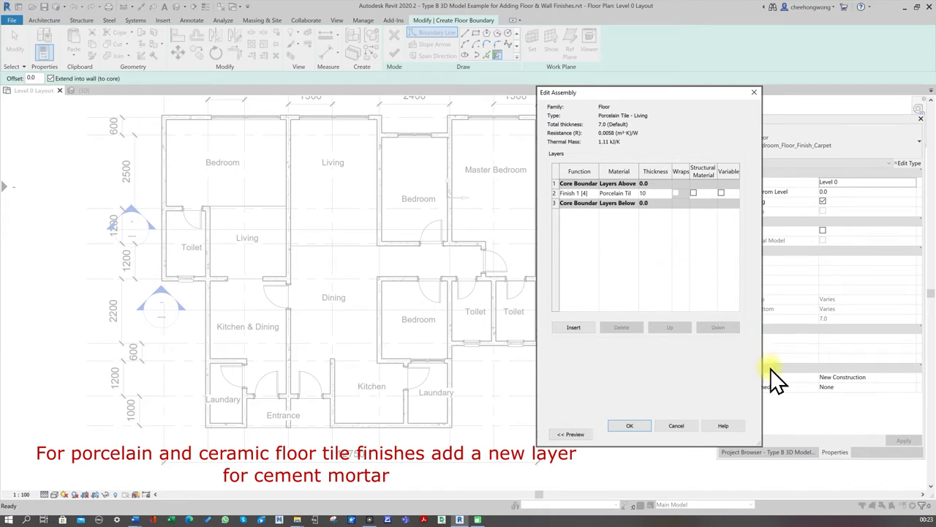
{"action": "left_click", "coordinate": [556, 203]}
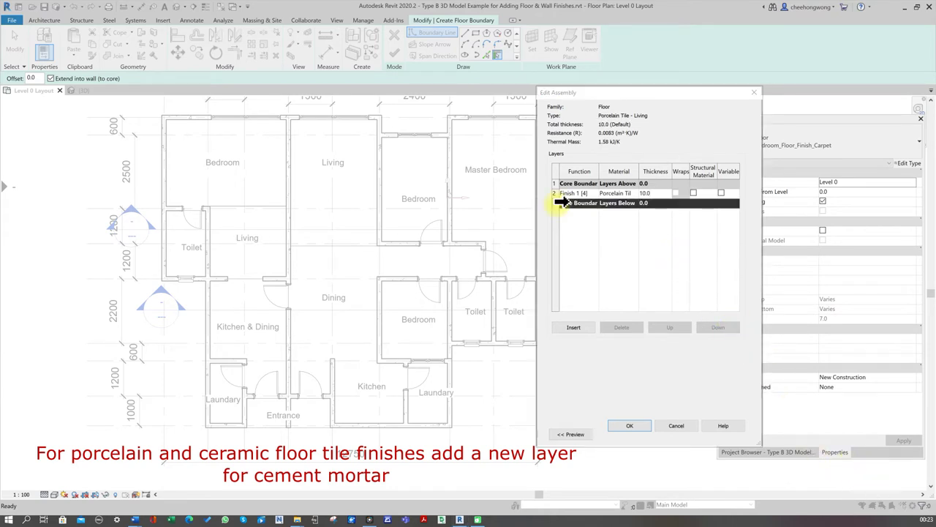
Insert a new layer below the tile finish and set its function to Substrate
{"action": "left_click", "coordinate": [575, 327]}
{"action": "left_click", "coordinate": [590, 202]}
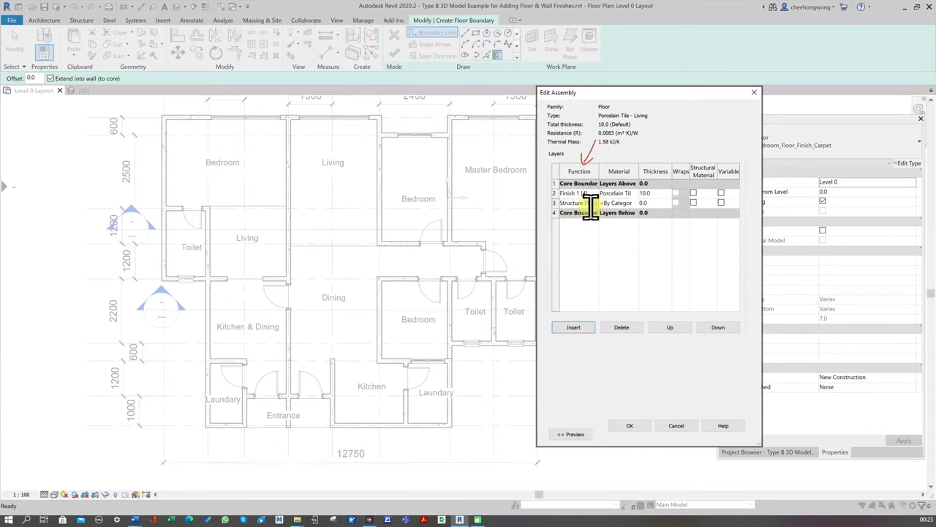
{"action": "left_click", "coordinate": [594, 203]}
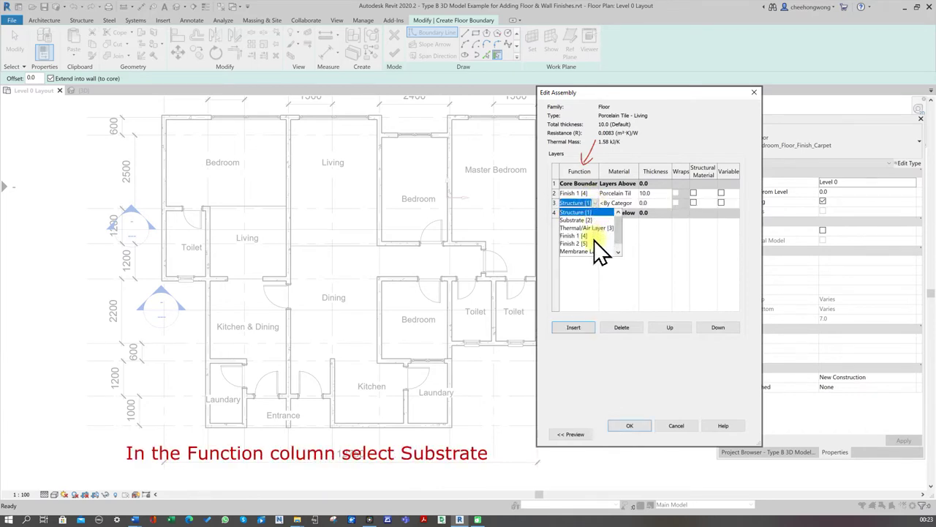
{"action": "left_click", "coordinate": [586, 221]}
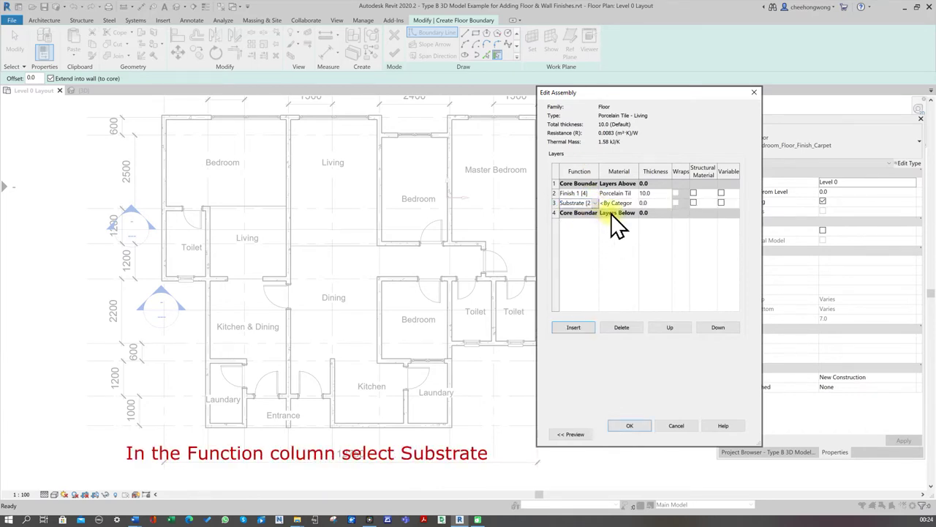
Add Slab, Screed from the Misc library, rename it Cement Mortar, and assign it to the substrate
{"action": "left_click", "coordinate": [630, 203]}
{"action": "left_click", "coordinate": [636, 203]}
{"action": "left_click", "coordinate": [623, 129]}
{"action": "type", "text": "cfloor"}
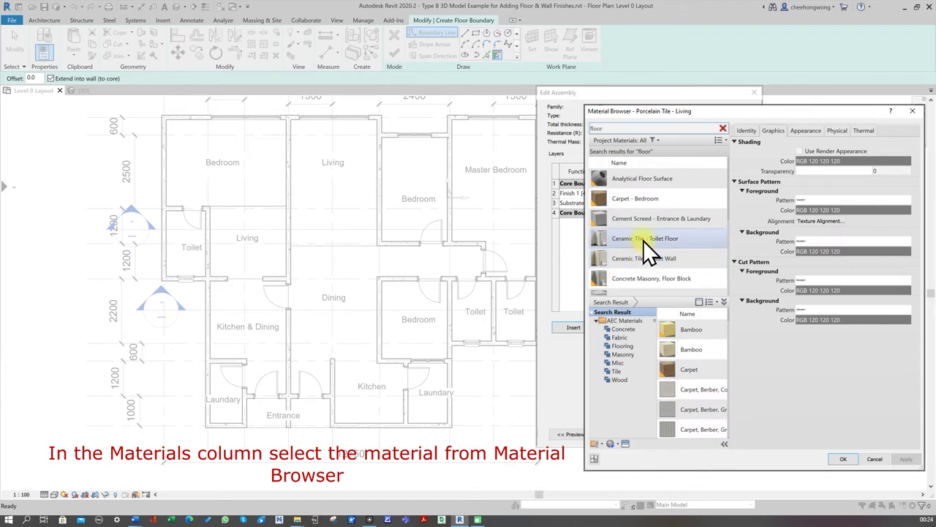
{"action": "scroll", "coordinate": [641, 242], "scroll_direction": "down", "scroll_amount": 3}
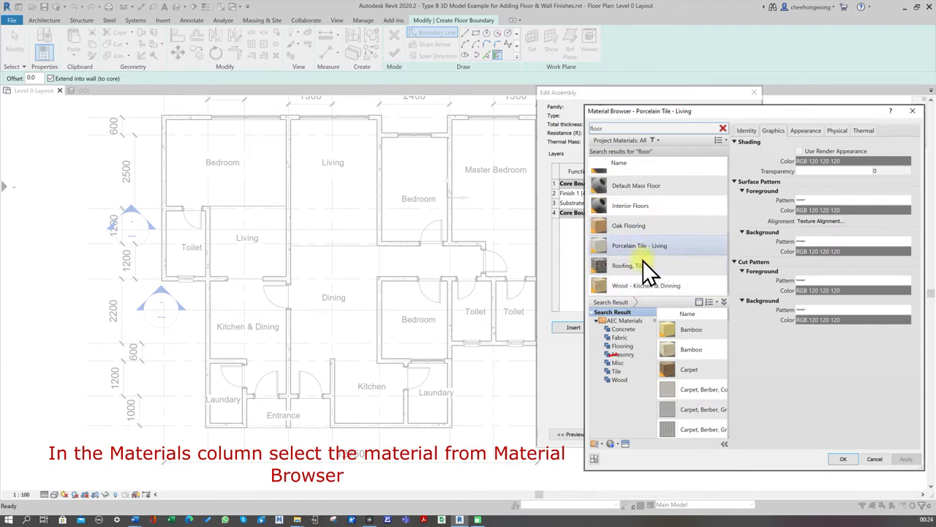
{"action": "left_click", "coordinate": [614, 328]}
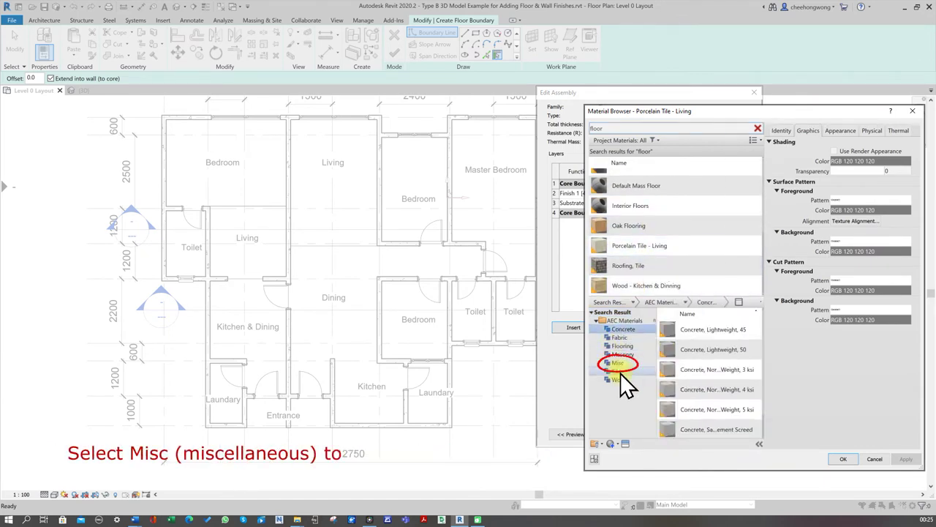
{"action": "left_click", "coordinate": [626, 364]}
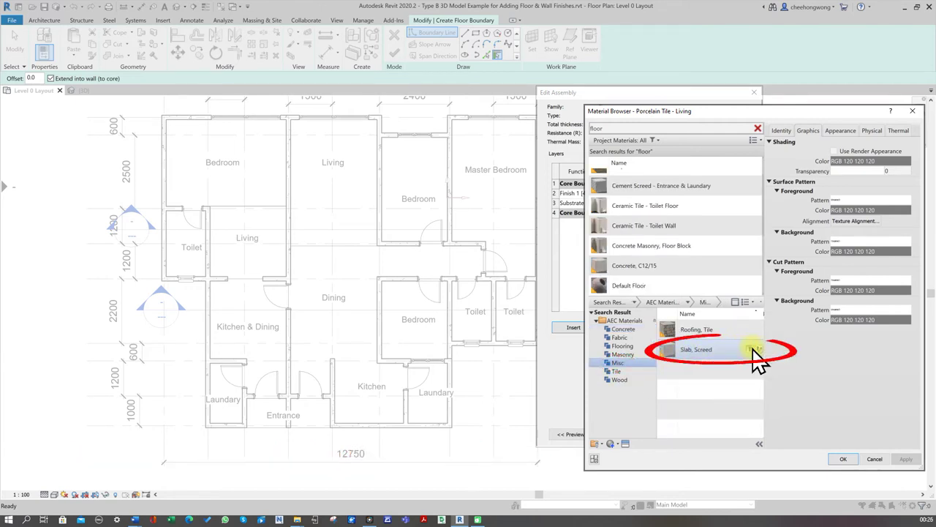
{"action": "left_click", "coordinate": [758, 357]}
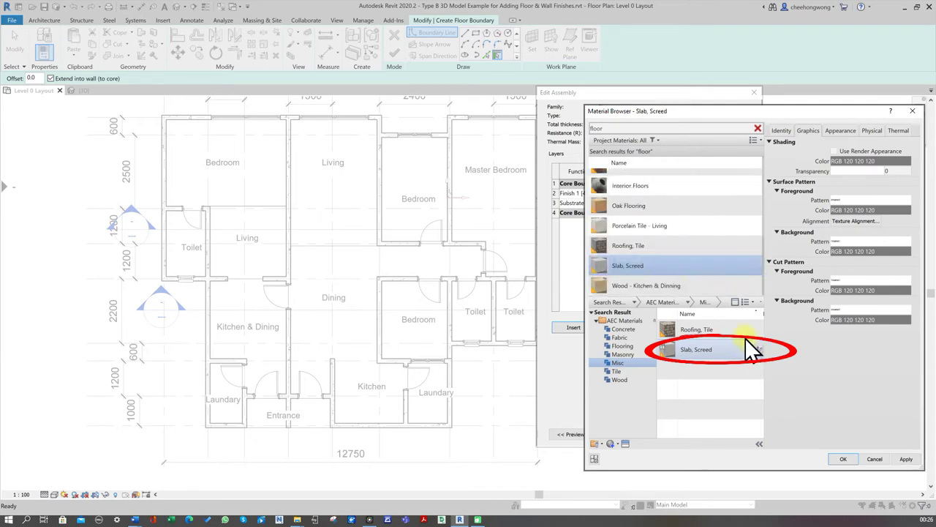
{"action": "right_click", "coordinate": [656, 267]}
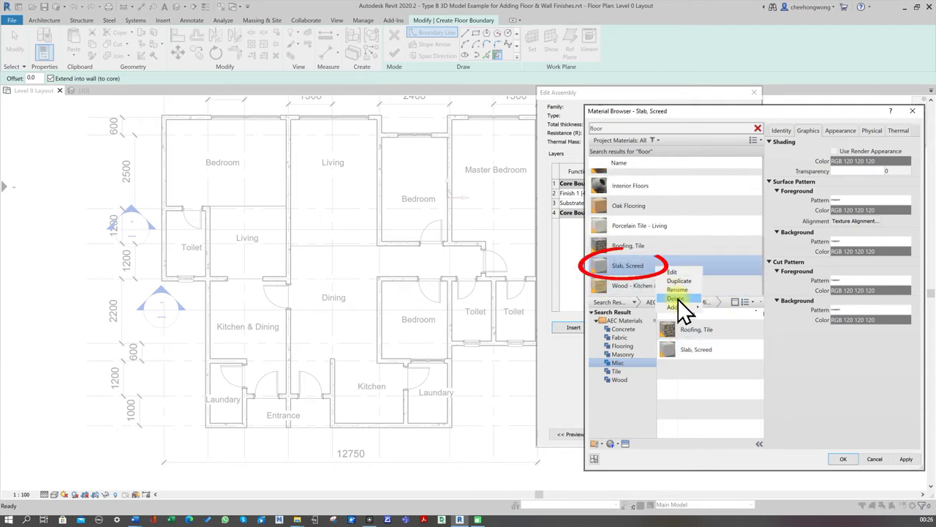
{"action": "left_click", "coordinate": [677, 289]}
{"action": "type", "text": "Cement Morta"}
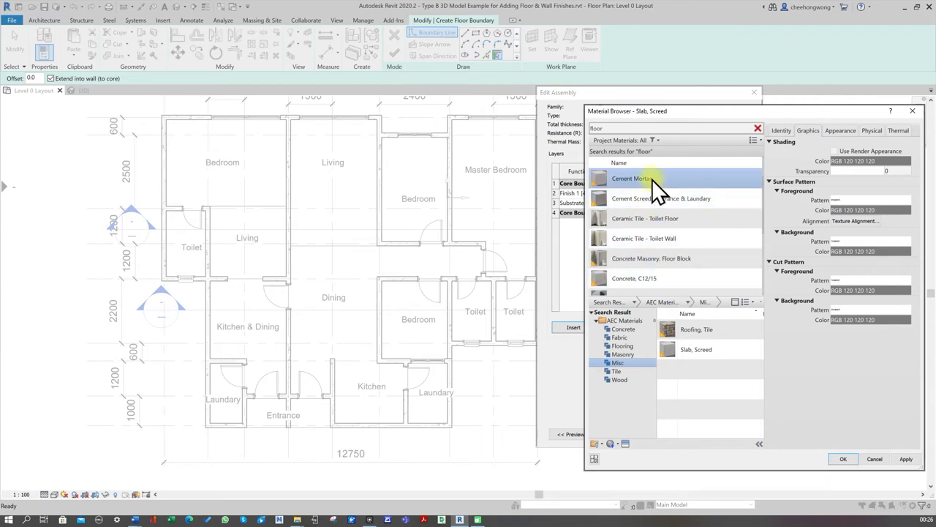
{"action": "double_click", "coordinate": [651, 179]}
Set the substrate layer thickness to 5 and confirm the layer structure
{"action": "left_click", "coordinate": [644, 203]}
{"action": "type", "text": "5"}
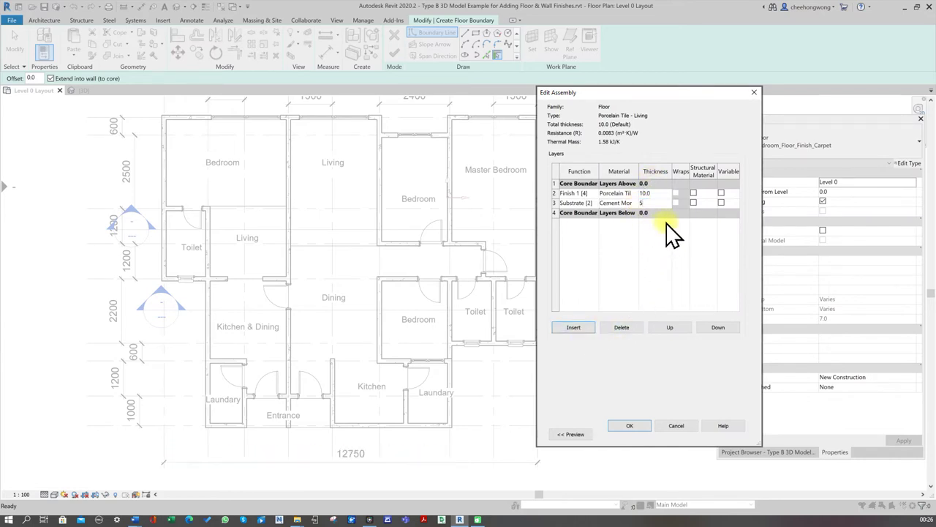
{"action": "left_click", "coordinate": [629, 425]}
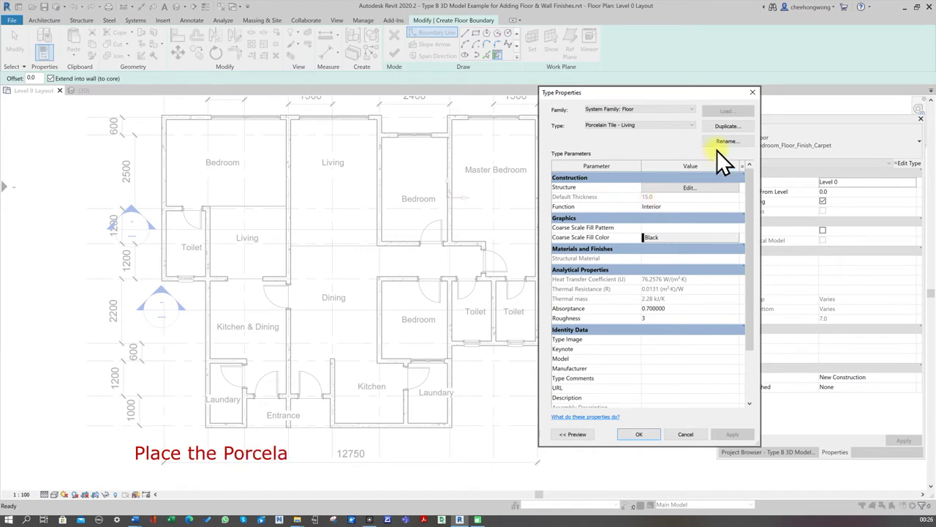
Accept the type settings and lay a rectangular tile floor over the upper living room
{"action": "left_click", "coordinate": [635, 436]}
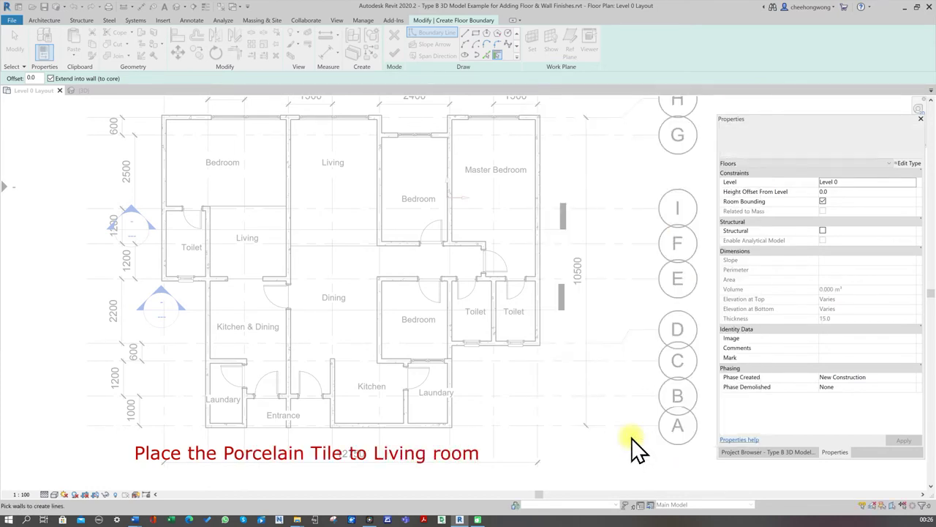
{"action": "left_click", "coordinate": [477, 34]}
{"action": "scroll", "coordinate": [283, 125], "scroll_direction": "up", "scroll_amount": 2}
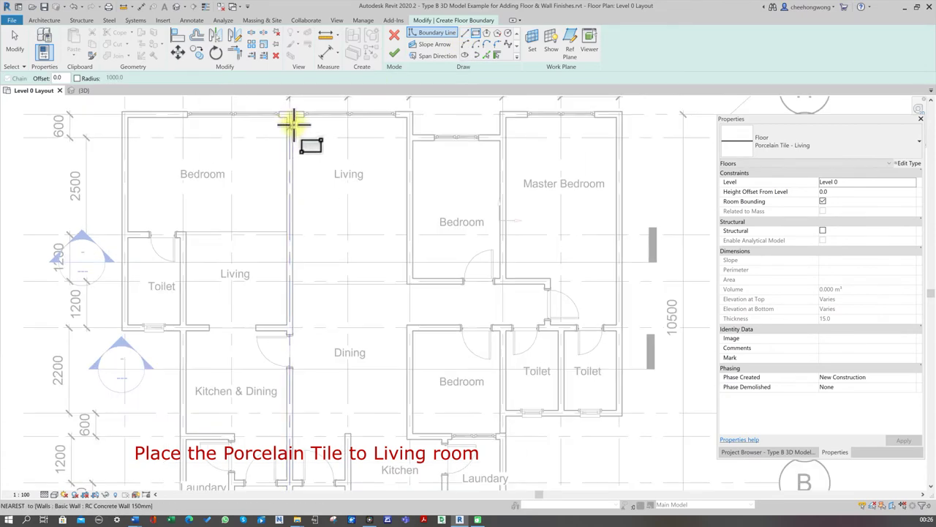
{"action": "left_click", "coordinate": [297, 119]}
{"action": "scroll", "coordinate": [408, 283], "scroll_direction": "up", "scroll_amount": 2}
{"action": "left_click", "coordinate": [407, 282]}
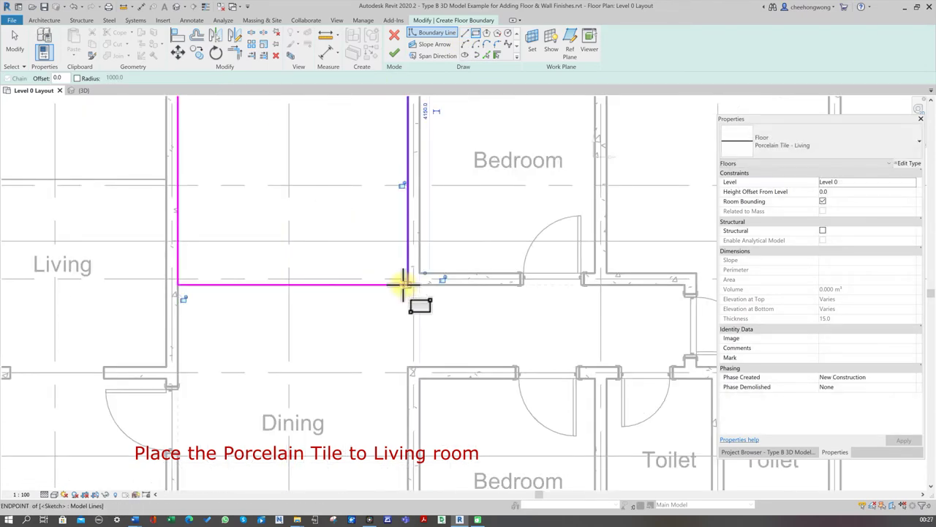
{"action": "scroll", "coordinate": [379, 250], "scroll_direction": "down", "scroll_amount": 3}
{"action": "scroll", "coordinate": [376, 205], "scroll_direction": "down", "scroll_amount": 3}
{"action": "scroll", "coordinate": [397, 151], "scroll_direction": "down", "scroll_amount": 1}
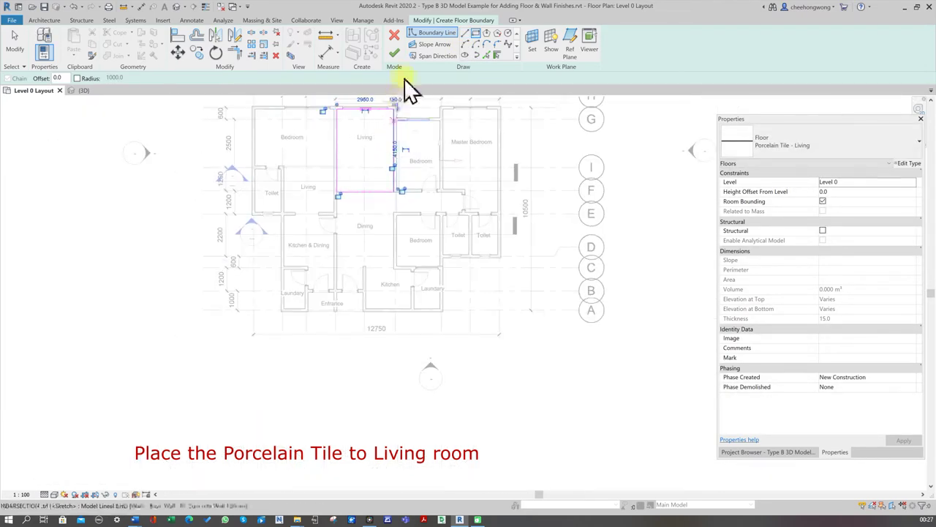
{"action": "left_click", "coordinate": [395, 55]}
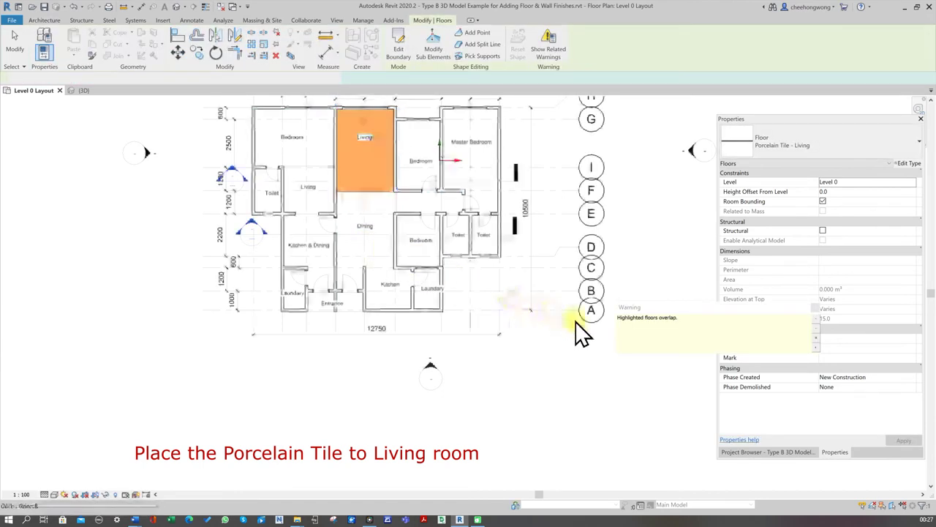
{"action": "left_click", "coordinate": [818, 305]}
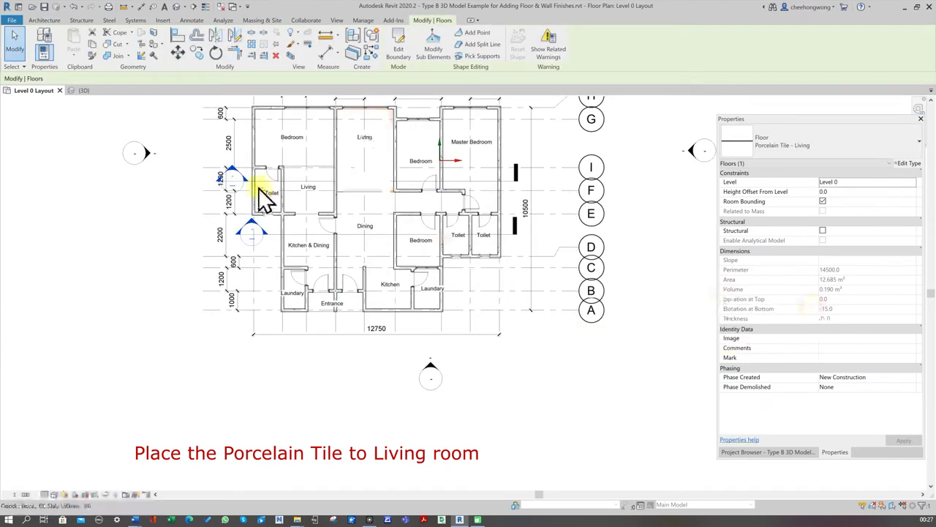
Lay a rectangular tile floor over the smaller living room, then switch to the 3D view
{"action": "scroll", "coordinate": [291, 184], "scroll_direction": "up", "scroll_amount": 2}
{"action": "left_click", "coordinate": [293, 187]}
{"action": "left_click", "coordinate": [44, 20]}
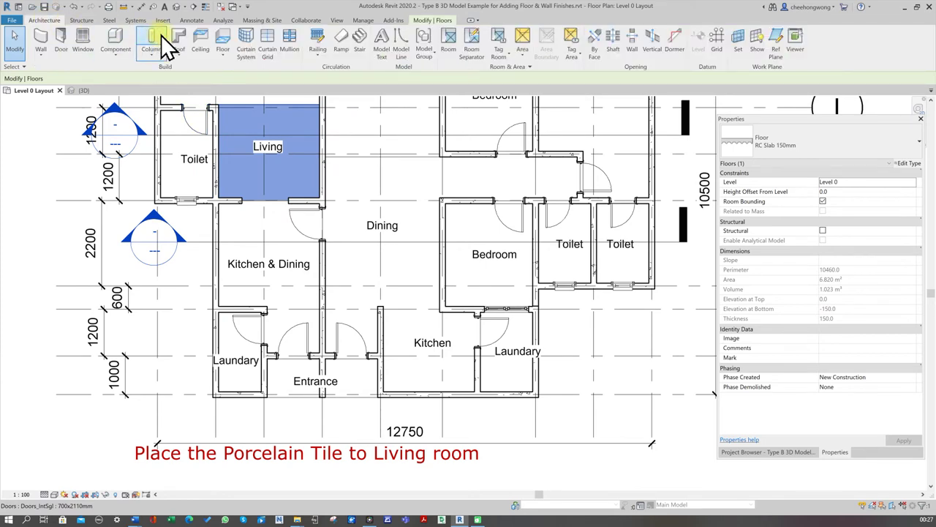
{"action": "left_click", "coordinate": [230, 36]}
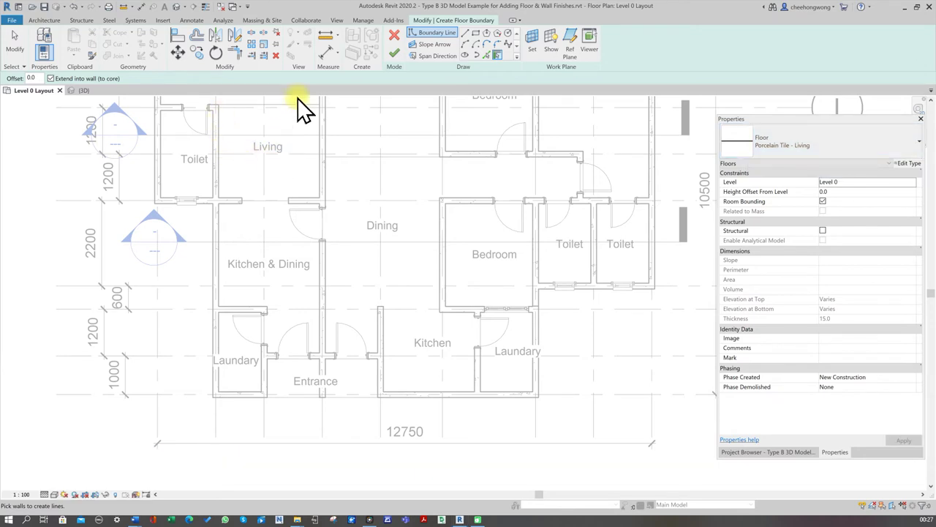
{"action": "left_click", "coordinate": [474, 34]}
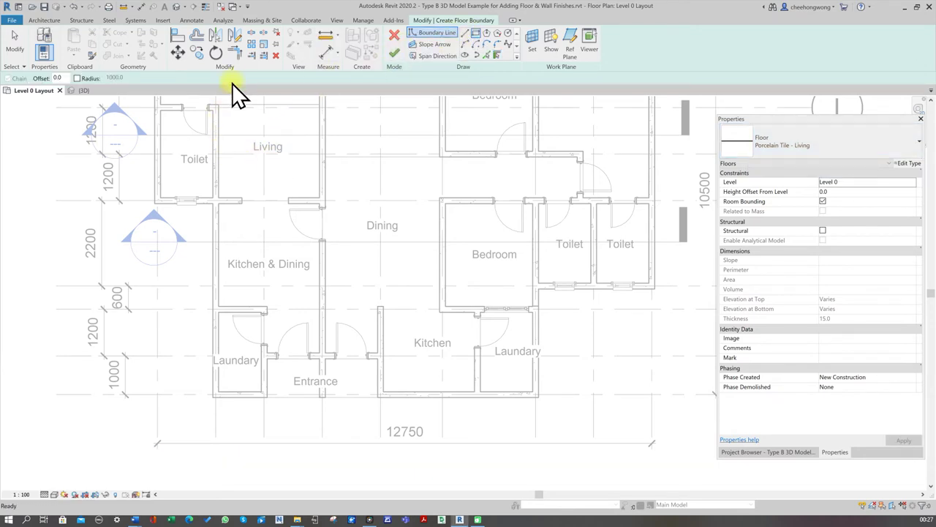
{"action": "left_click", "coordinate": [220, 105]}
{"action": "left_click", "coordinate": [320, 198]}
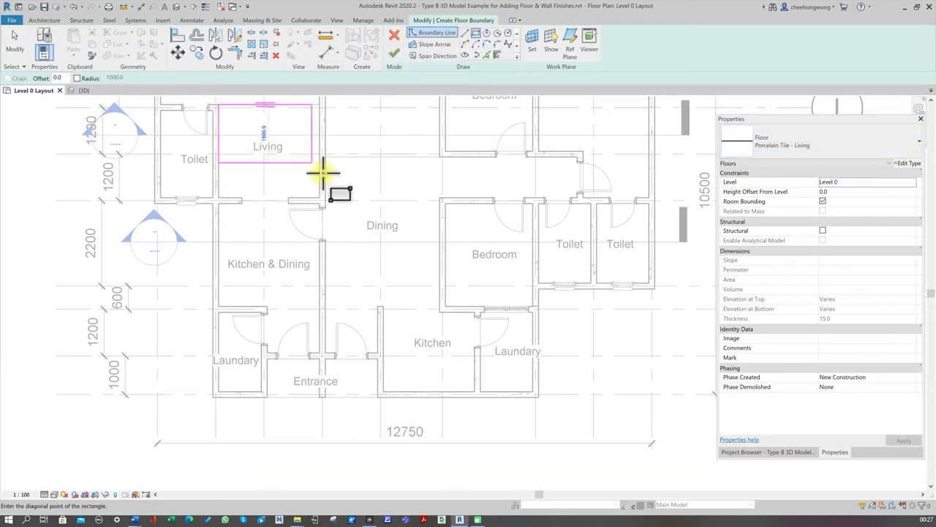
{"action": "left_click", "coordinate": [394, 54]}
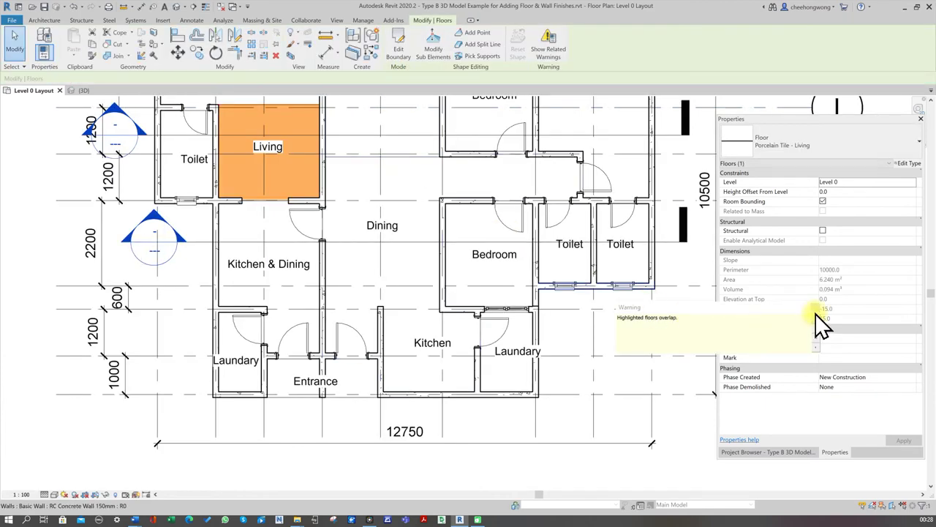
{"action": "left_click", "coordinate": [815, 305]}
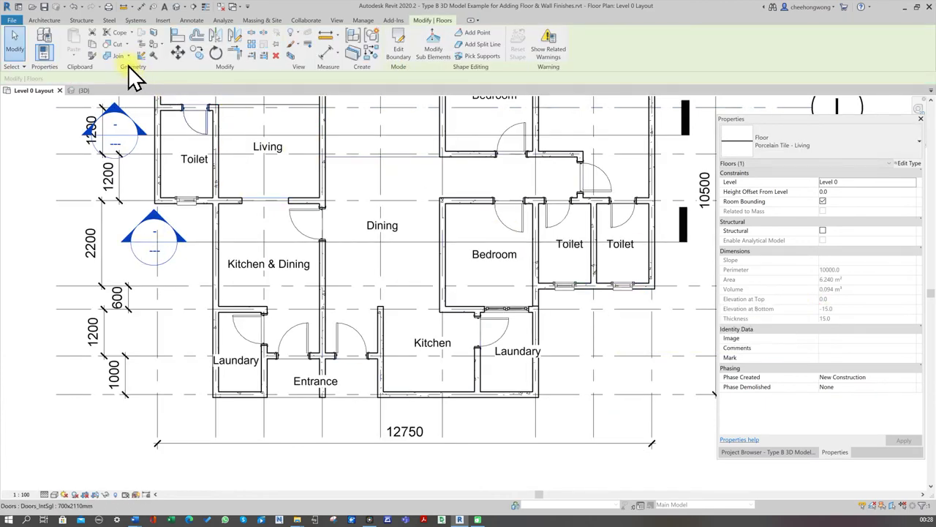
{"action": "left_click", "coordinate": [82, 91]}
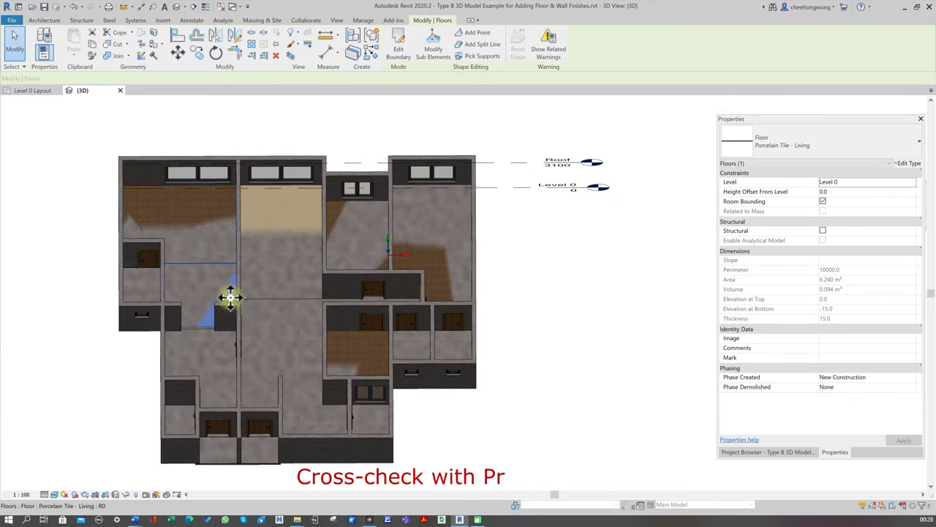
Select both living room floors in 3D to confirm they use Porcelain Tile - Living
{"action": "left_click", "coordinate": [276, 230]}
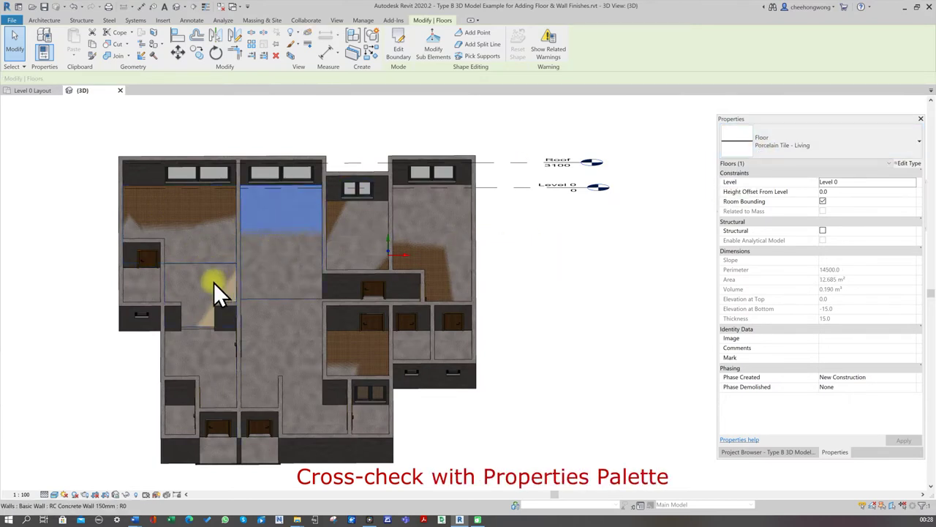
{"action": "left_click", "coordinate": [203, 285]}
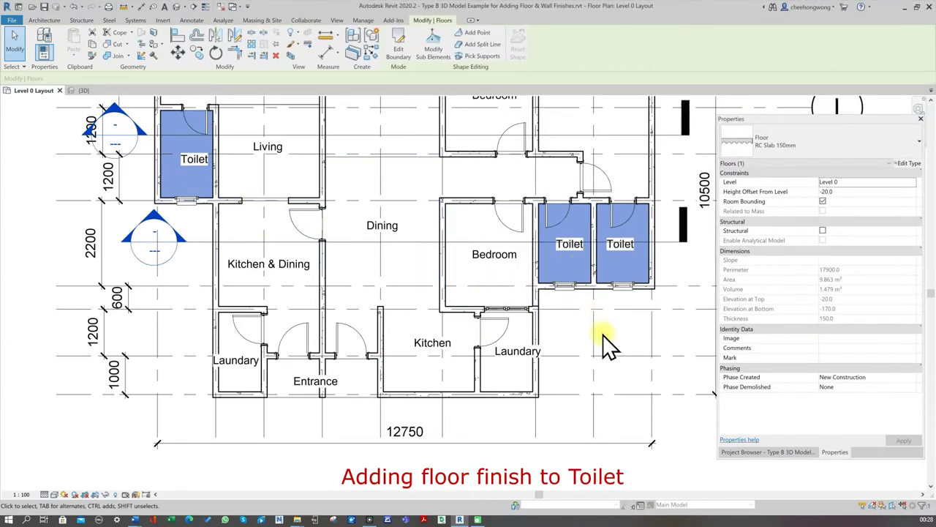
Start a new floor and duplicate the Porcelain Tile - Living type as 'Ceramic_Tile_Finish- Toilet Floor'
{"action": "left_click", "coordinate": [633, 338]}
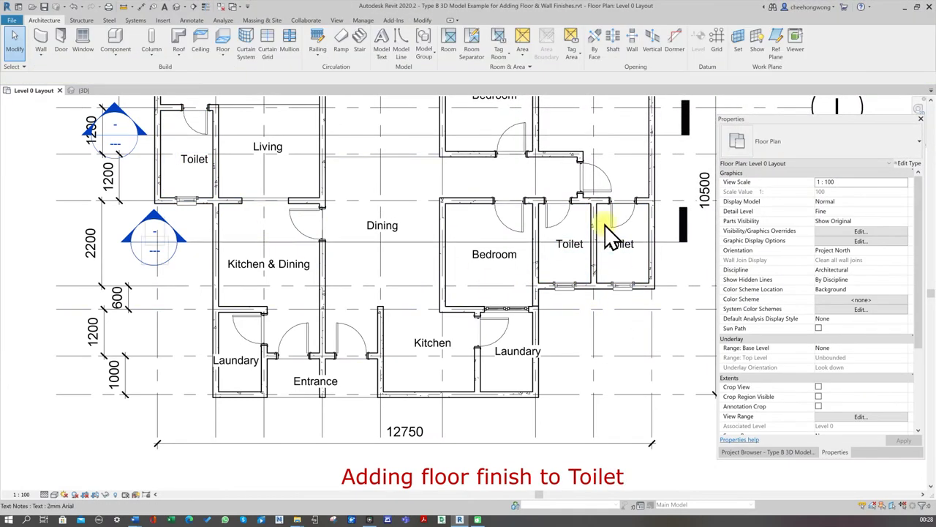
{"action": "middle_click_drag", "start_coordinate": [607, 226], "coordinate": [574, 288]}
{"action": "left_click", "coordinate": [219, 39]}
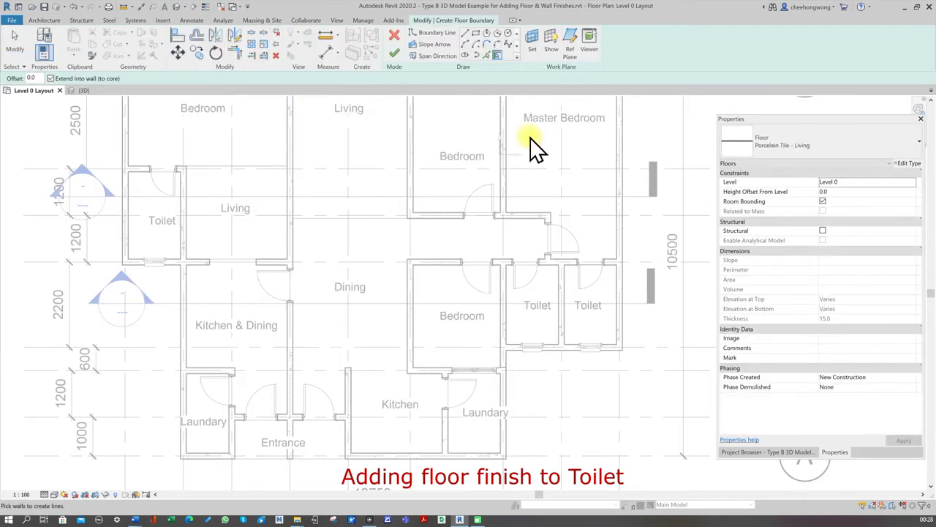
{"action": "left_click", "coordinate": [911, 164]}
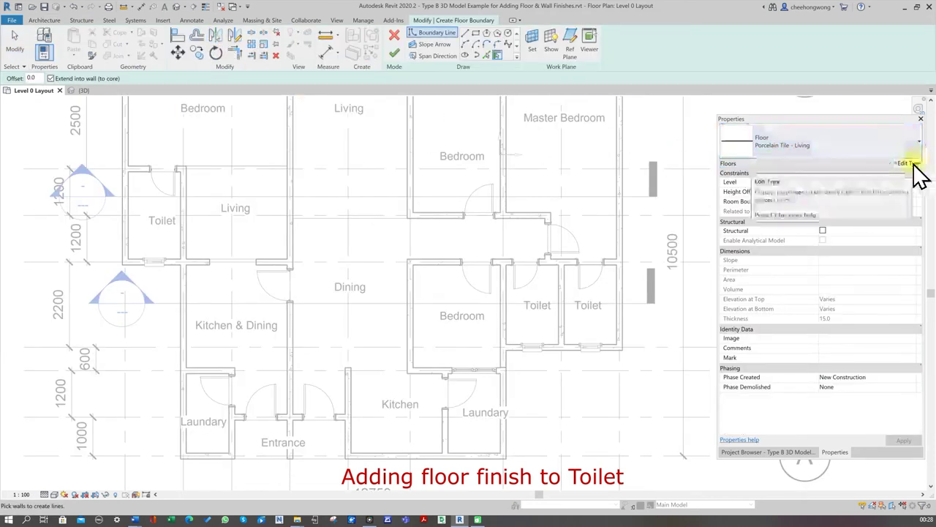
{"action": "left_click", "coordinate": [911, 176]}
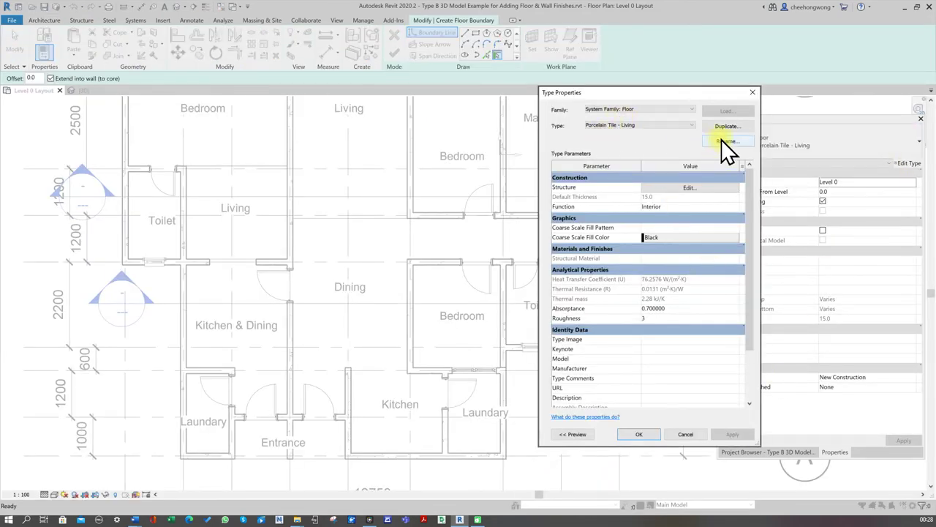
{"action": "left_click", "coordinate": [729, 126]}
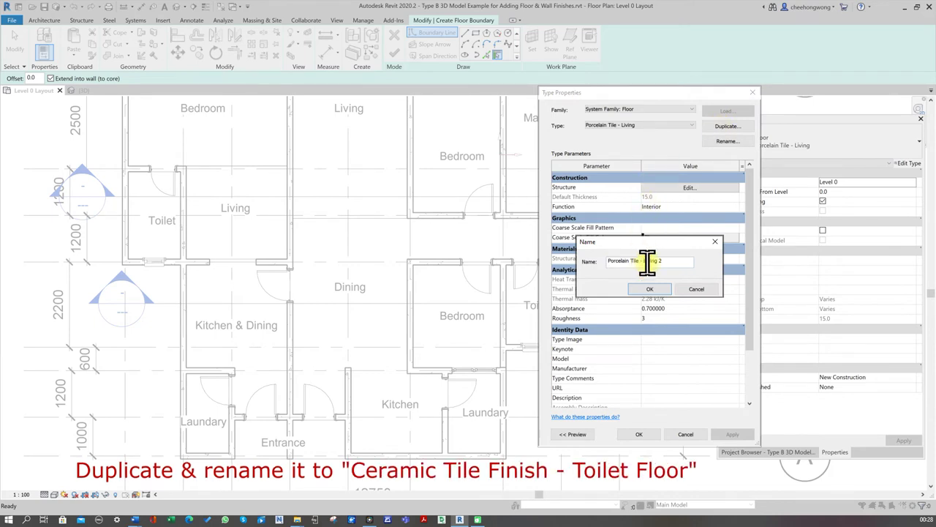
{"action": "type", "text": "Ceramic_Tile_Finish- Toilet Floor"}
{"action": "left_click", "coordinate": [652, 288]}
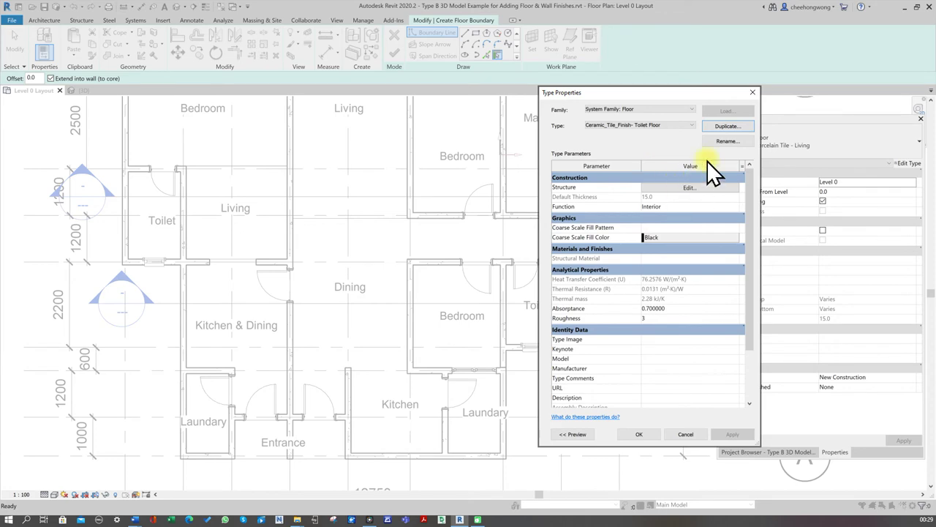
Assign the Ceramic Tile - Toilet Floor material to the new type's finish layer
{"action": "left_click", "coordinate": [698, 188]}
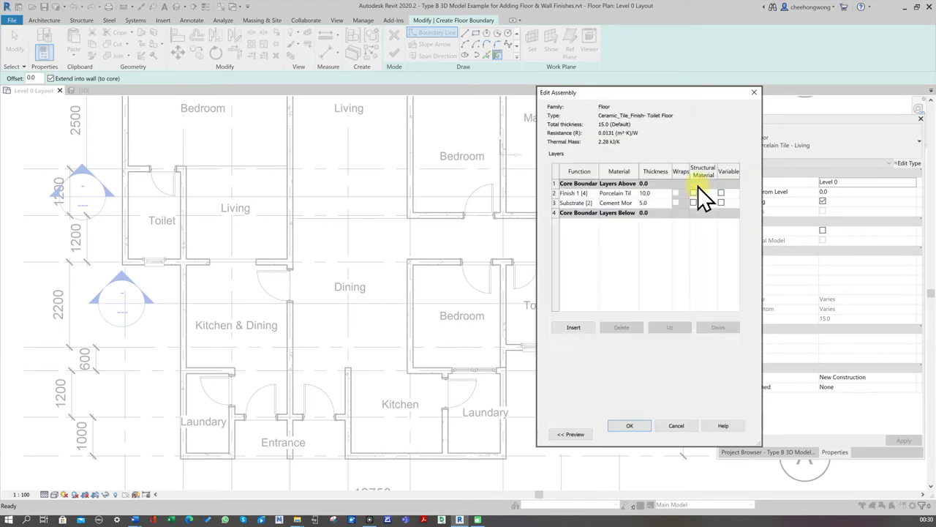
{"action": "left_click", "coordinate": [633, 193]}
{"action": "left_click", "coordinate": [635, 193]}
{"action": "type", "text": "floor"}
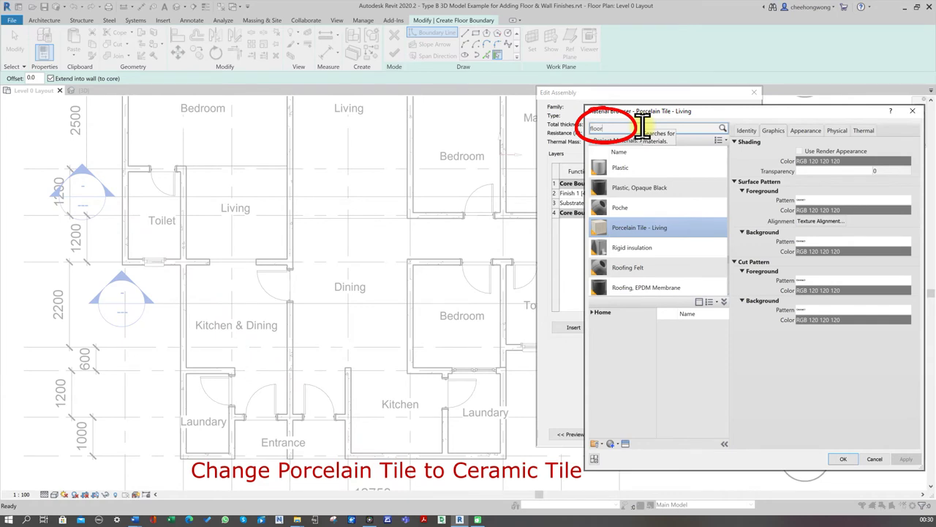
{"action": "key", "text": "Return"}
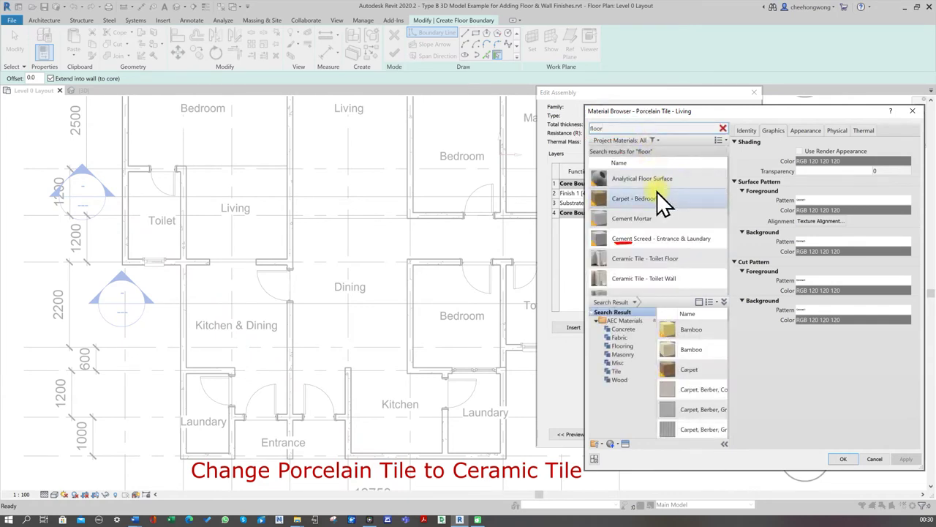
{"action": "double_click", "coordinate": [665, 264]}
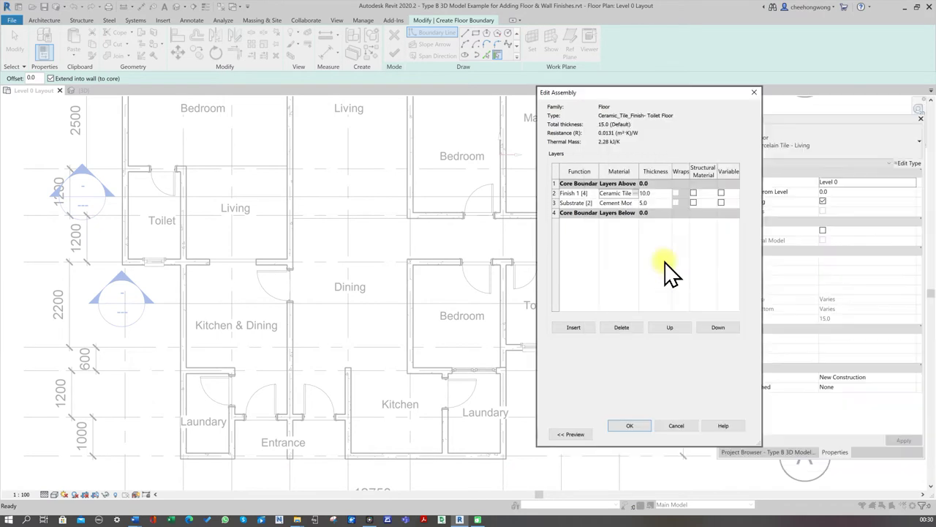
{"action": "left_click", "coordinate": [630, 427]}
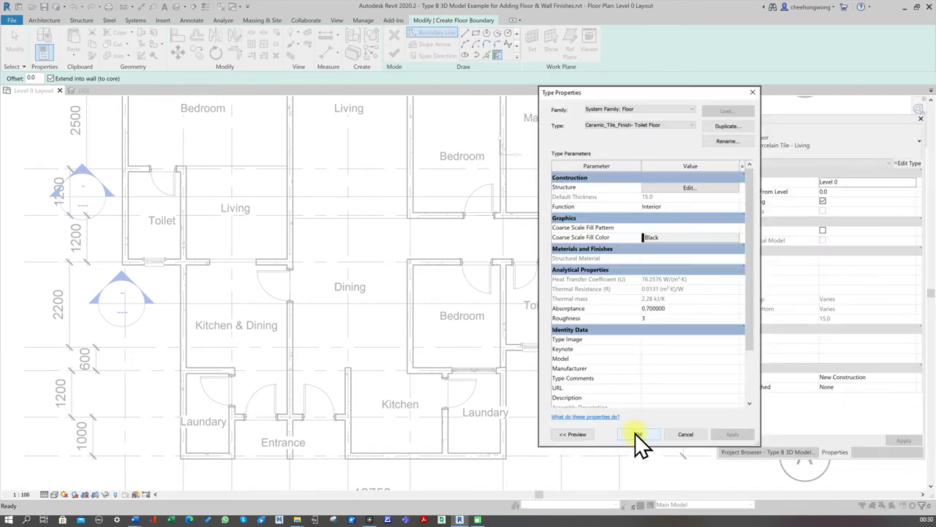
Add a rectangular ceramic tile floor in the middle Toilet
{"action": "left_click", "coordinate": [633, 431]}
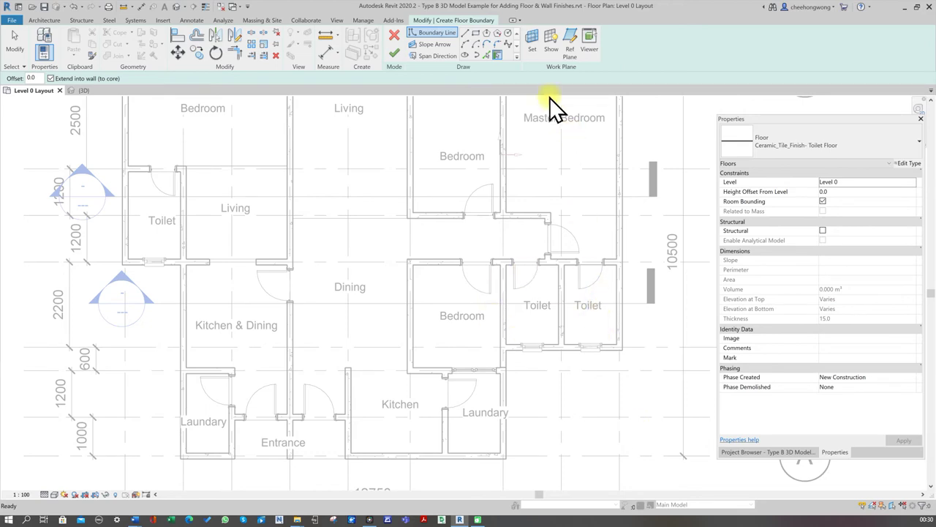
{"action": "left_click", "coordinate": [476, 32]}
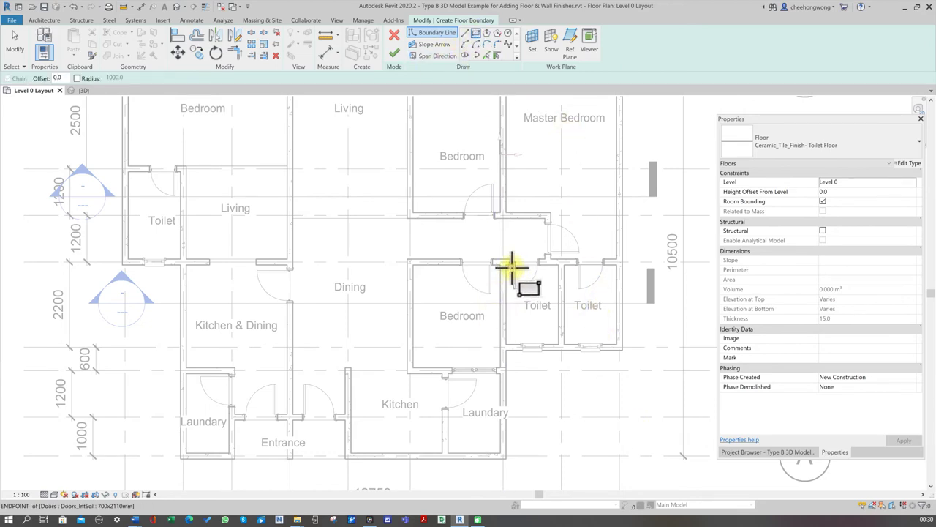
{"action": "left_click", "coordinate": [508, 268]}
{"action": "left_click", "coordinate": [559, 343]}
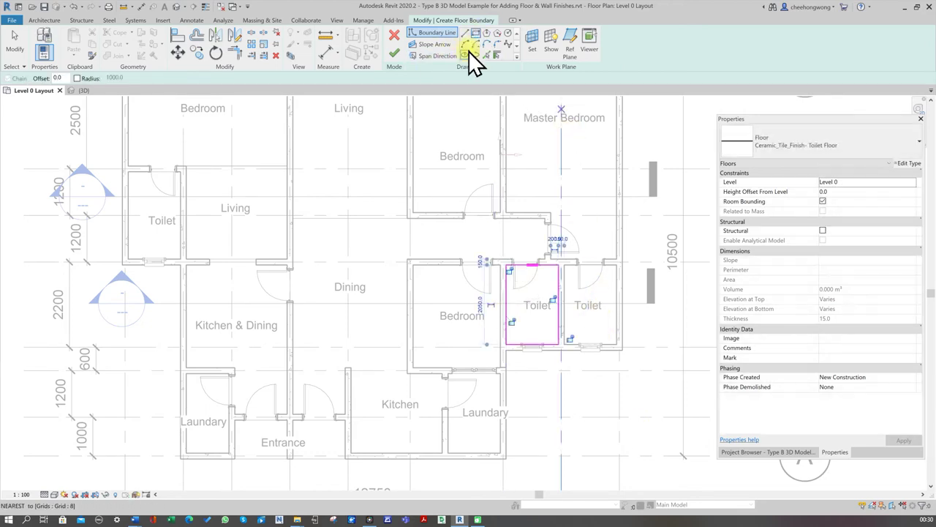
{"action": "left_click", "coordinate": [391, 53]}
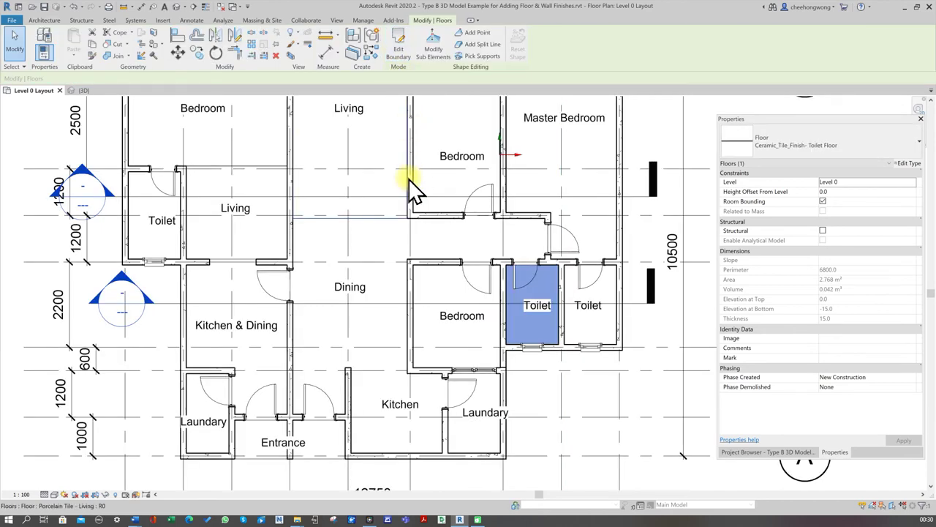
{"action": "left_click", "coordinate": [592, 402]}
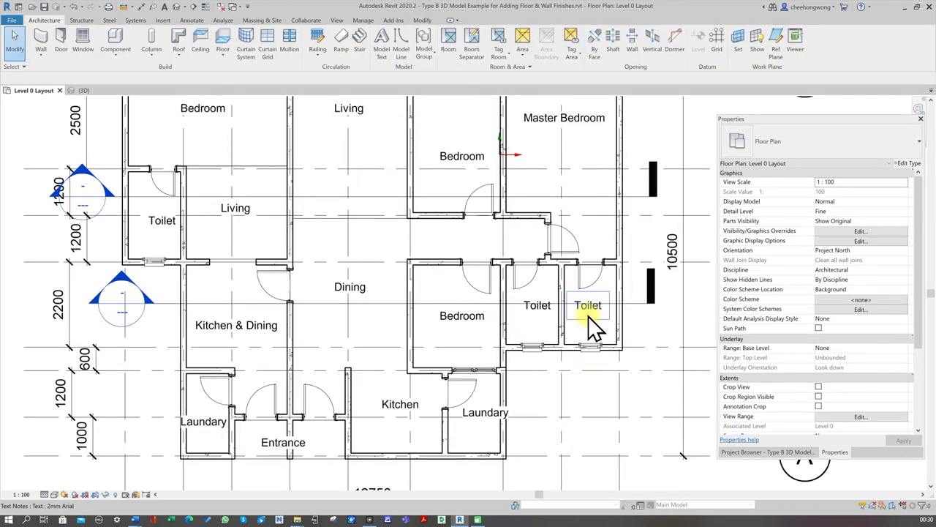
Add a rectangular ceramic tile floor in the right Toilet
{"action": "left_click", "coordinate": [222, 34]}
{"action": "left_click", "coordinate": [477, 35]}
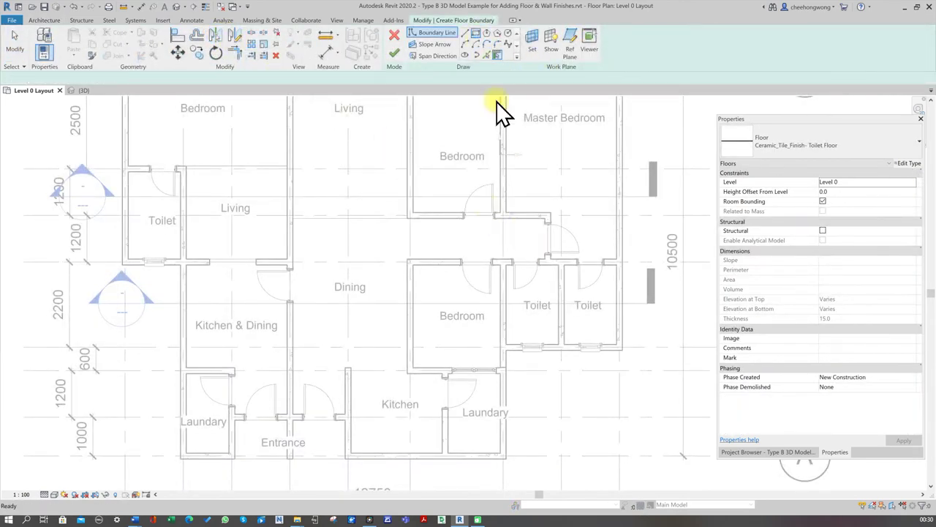
{"action": "left_click", "coordinate": [565, 264]}
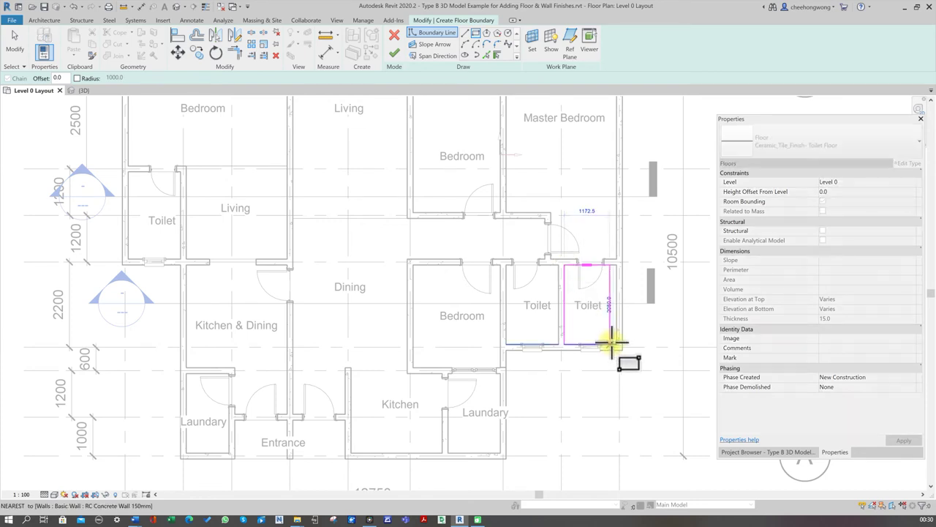
{"action": "left_click", "coordinate": [618, 344]}
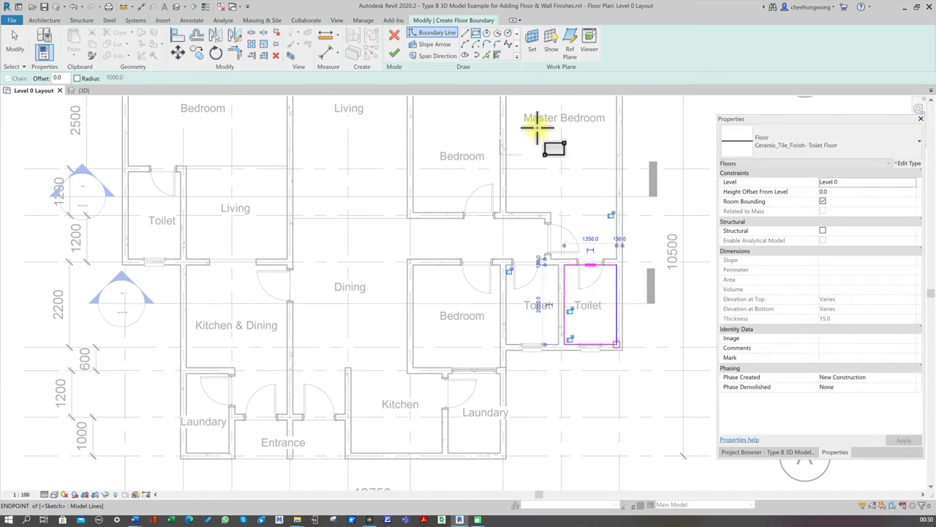
{"action": "left_click", "coordinate": [396, 53]}
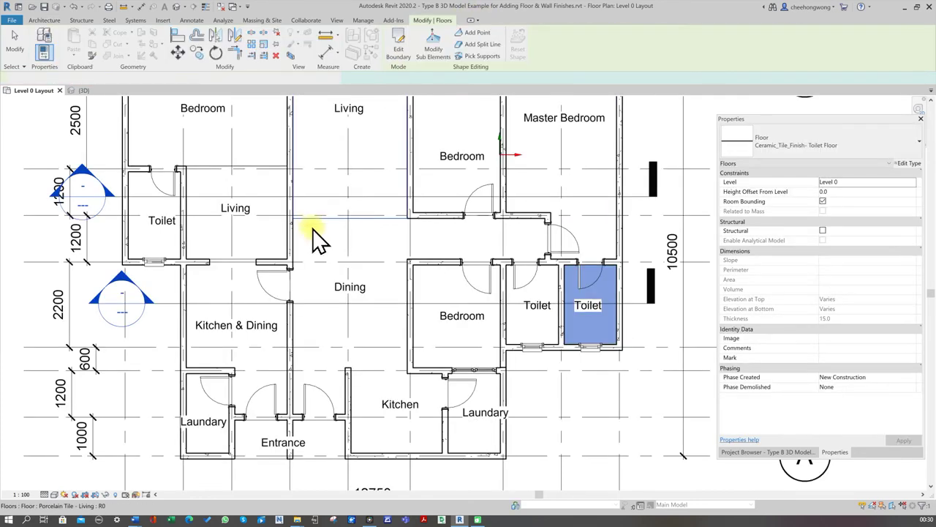
Add a rectangular ceramic tile floor in the upper-left Toilet, then view the house in 3D
{"action": "left_click", "coordinate": [31, 19]}
{"action": "left_click", "coordinate": [222, 35]}
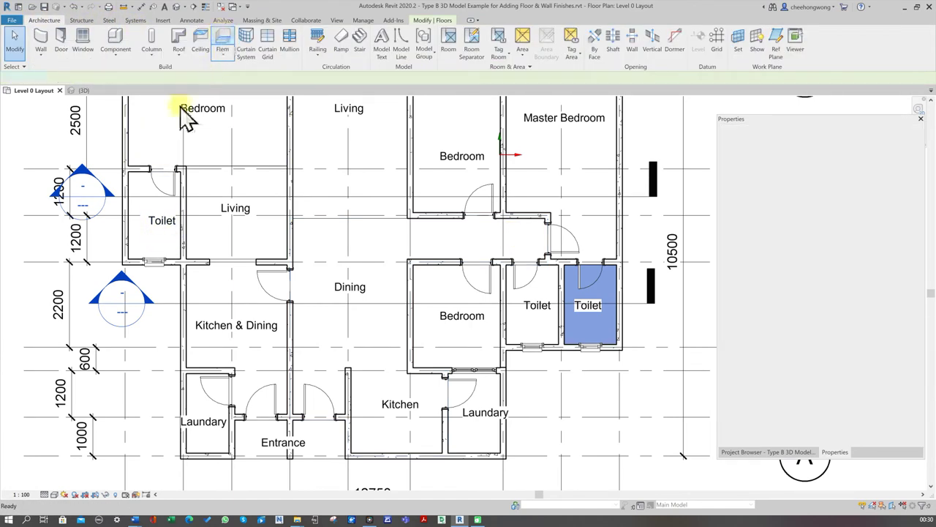
{"action": "scroll", "coordinate": [143, 182], "scroll_direction": "up", "scroll_amount": 2}
{"action": "left_click", "coordinate": [477, 33]}
{"action": "left_click", "coordinate": [125, 169]}
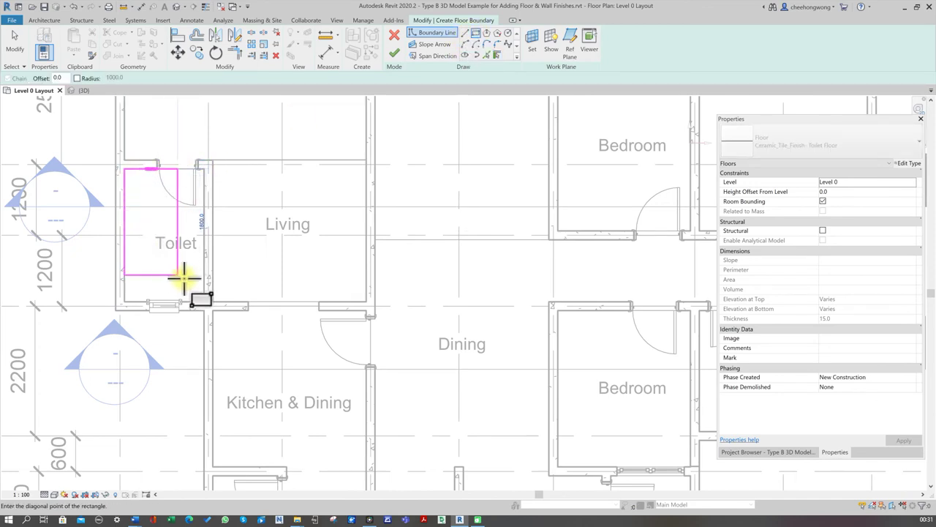
{"action": "left_click", "coordinate": [205, 300]}
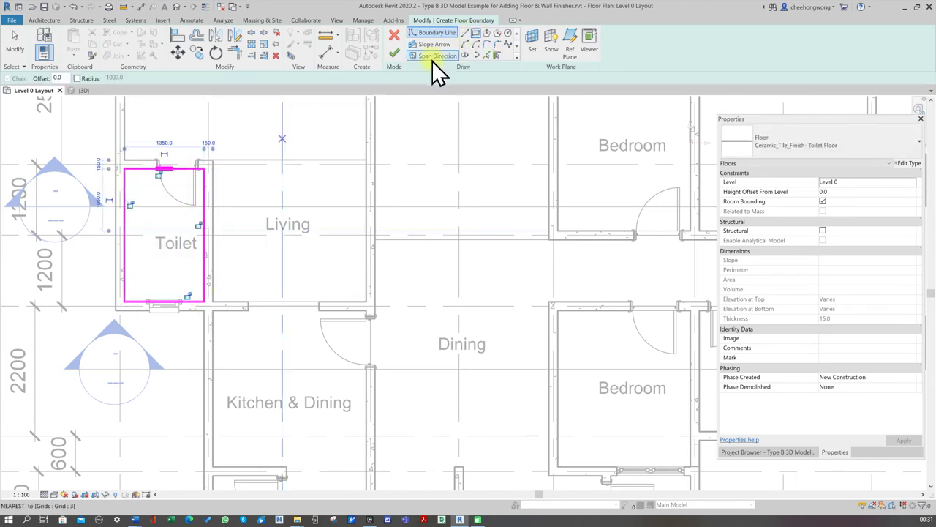
{"action": "left_click", "coordinate": [393, 57]}
{"action": "key", "text": "ctrl+Tab"}
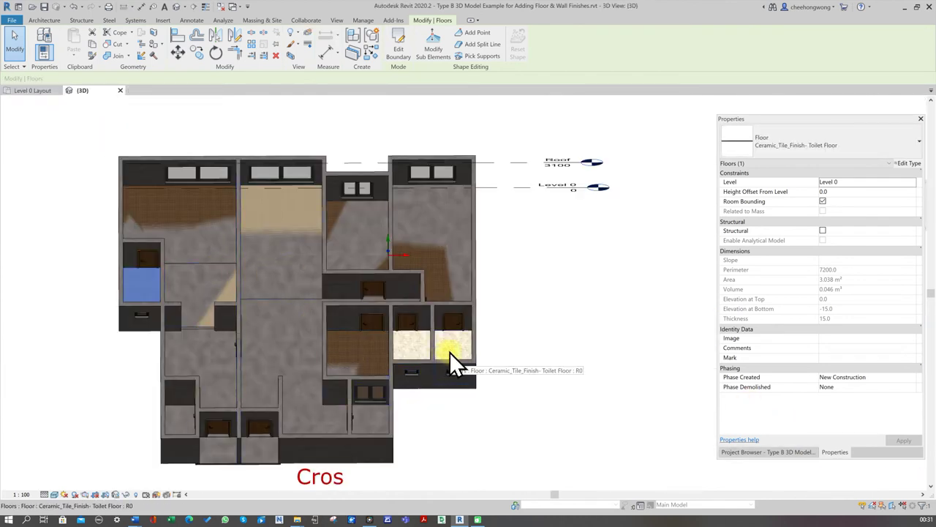
Select the right, middle and upper-left toilet floors to confirm each is Ceramic_Tile_Finish- Toilet Floor
{"action": "left_click", "coordinate": [450, 352]}
{"action": "left_click", "coordinate": [416, 350]}
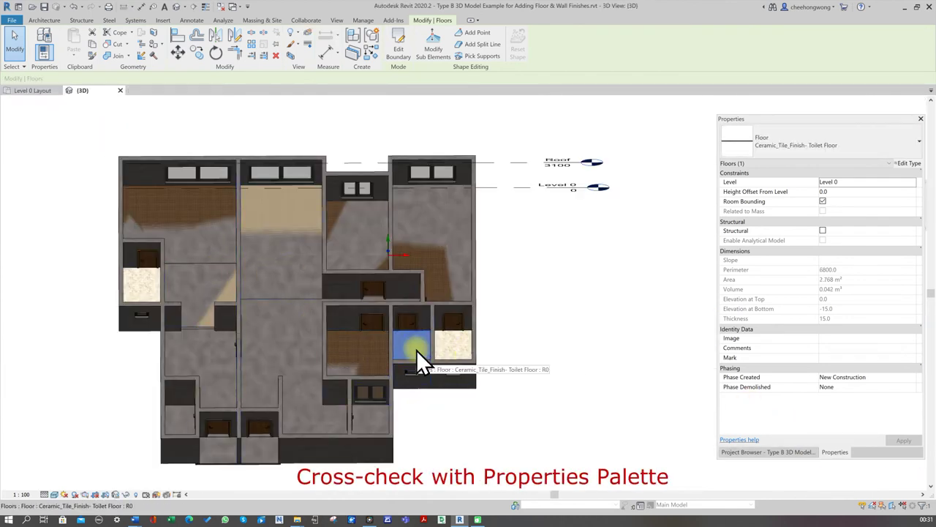
{"action": "left_click", "coordinate": [140, 288]}
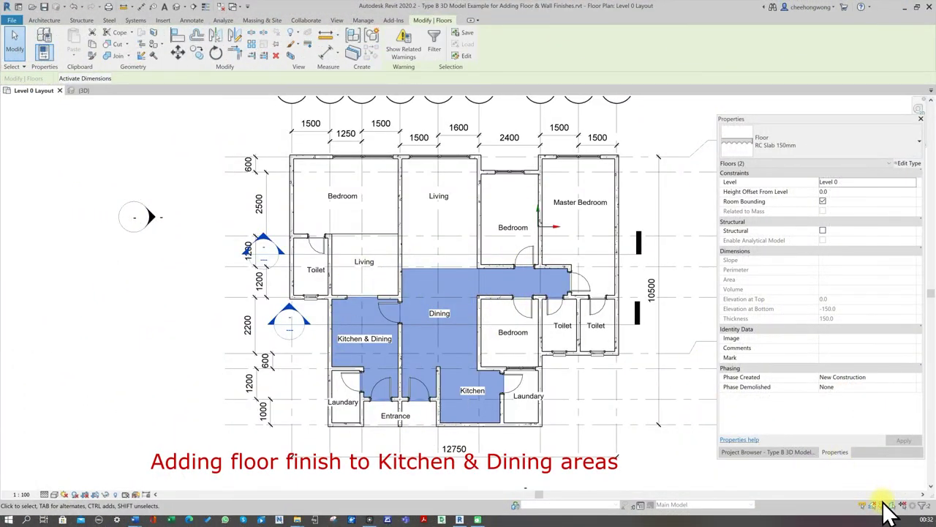
Start a floor, duplicate the toilet type as 'Wood_Finish - Kitchen & Dinning', and open its structure
{"action": "key", "text": "Escape"}
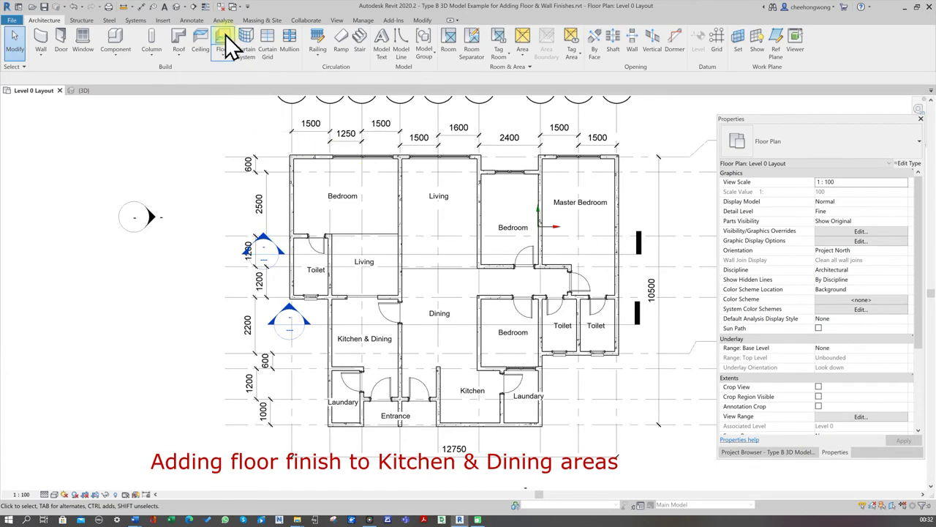
{"action": "left_click", "coordinate": [226, 37]}
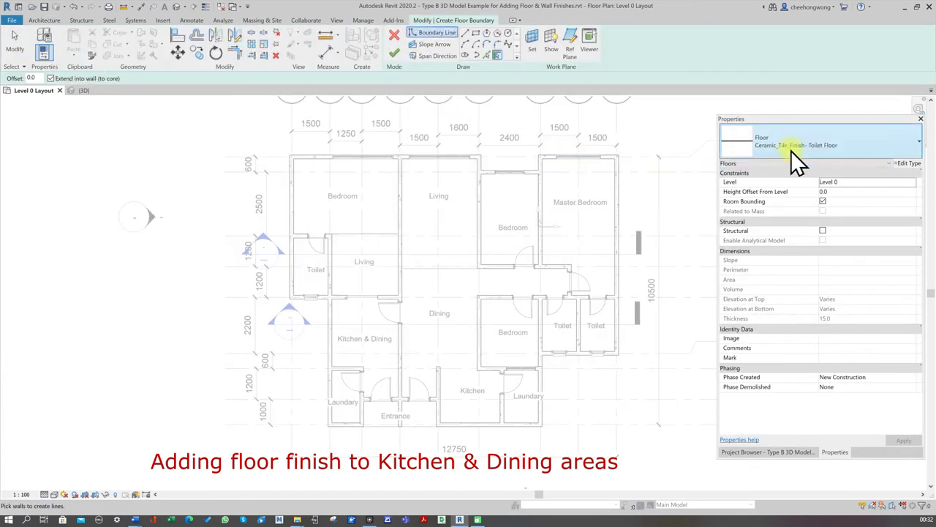
{"action": "left_click", "coordinate": [908, 164]}
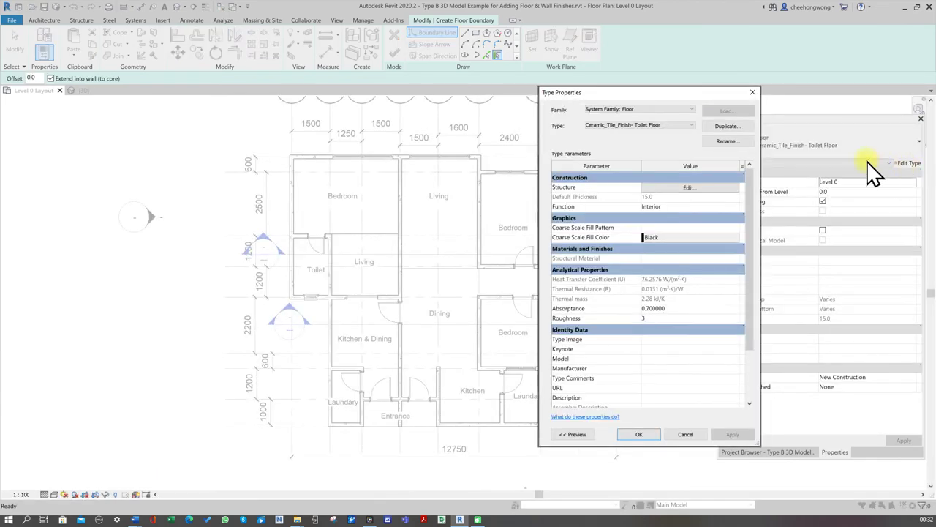
{"action": "left_click", "coordinate": [736, 129]}
{"action": "type", "text": "Wood_Finish - Kitchen & Dinning"}
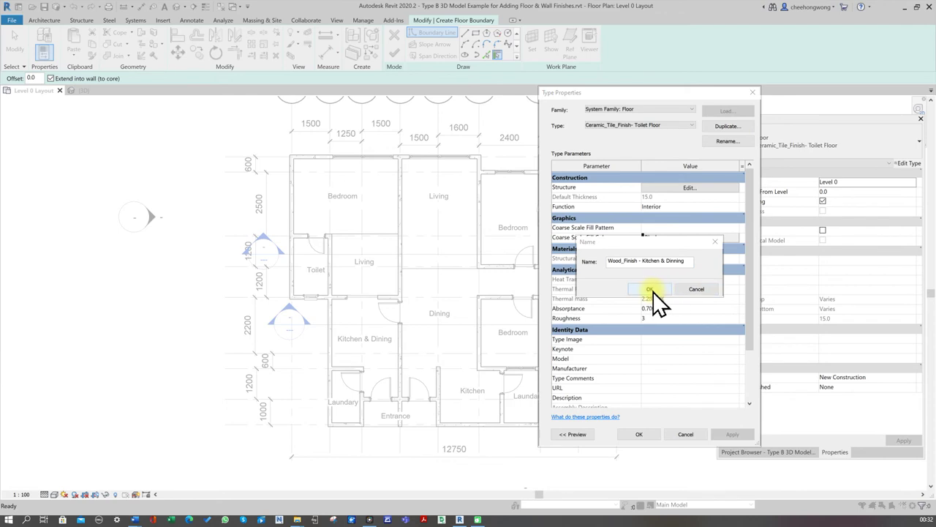
{"action": "left_click", "coordinate": [648, 289]}
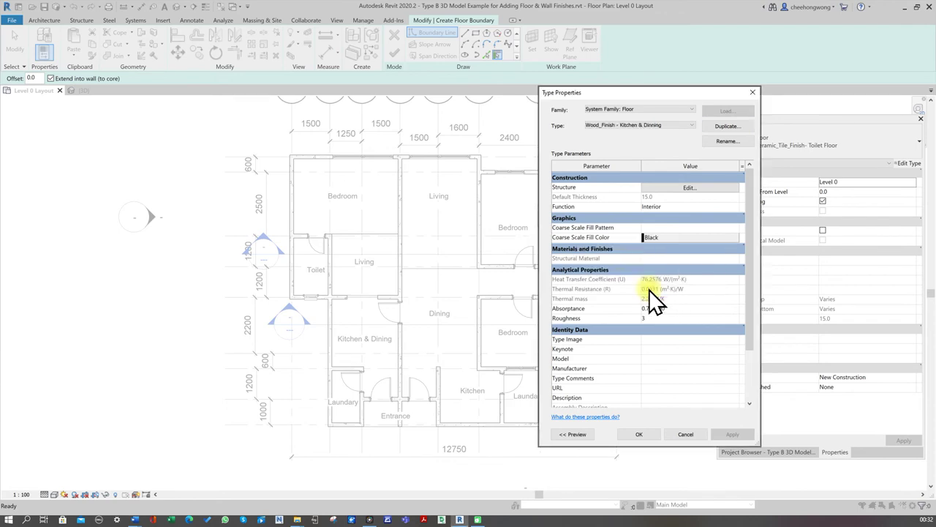
{"action": "left_click", "coordinate": [662, 188]}
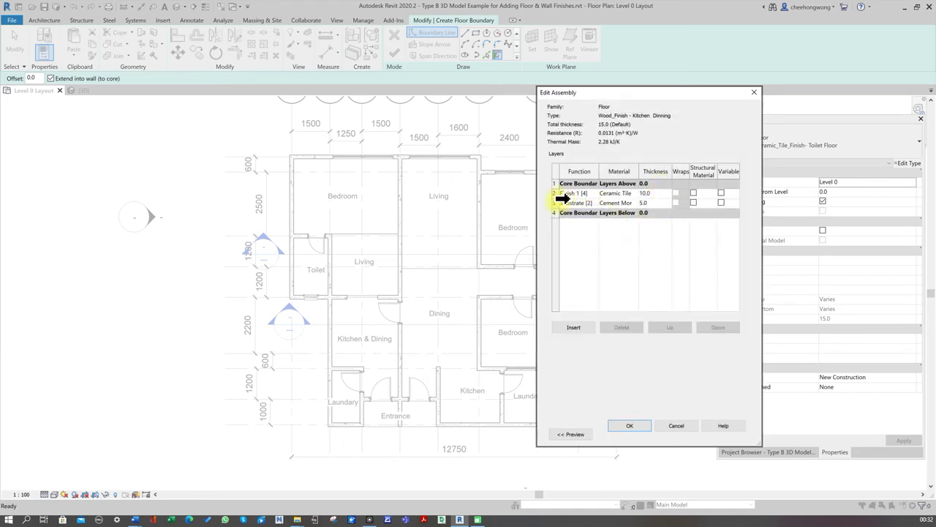
Remove the cement mortar substrate and set the finish layer to Wood - Kitchen & Dinning material
{"action": "left_click", "coordinate": [556, 202]}
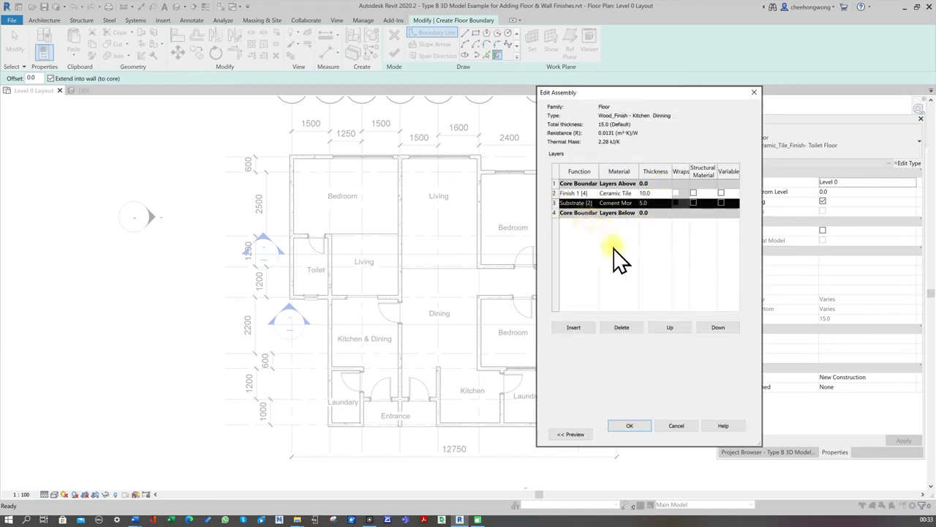
{"action": "left_click", "coordinate": [619, 327]}
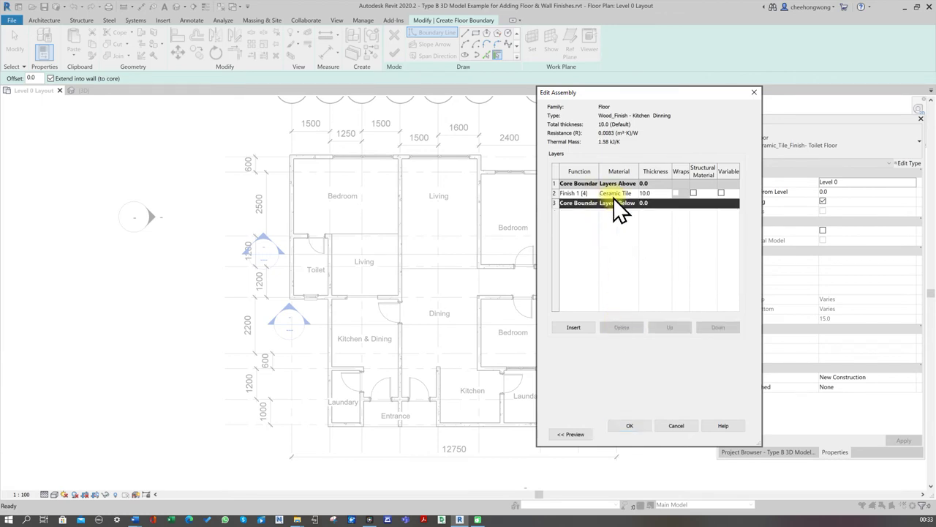
{"action": "left_click", "coordinate": [634, 194]}
{"action": "left_click", "coordinate": [634, 195]}
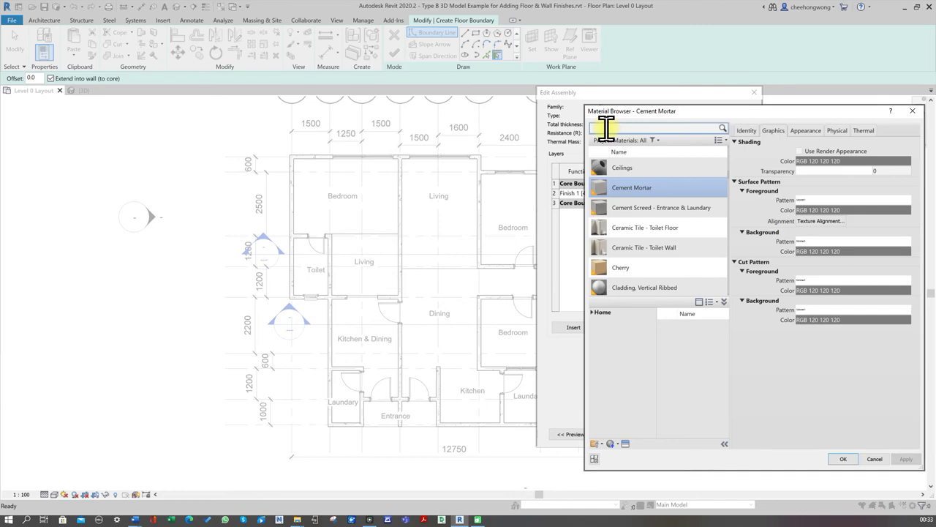
{"action": "type", "text": "floor"}
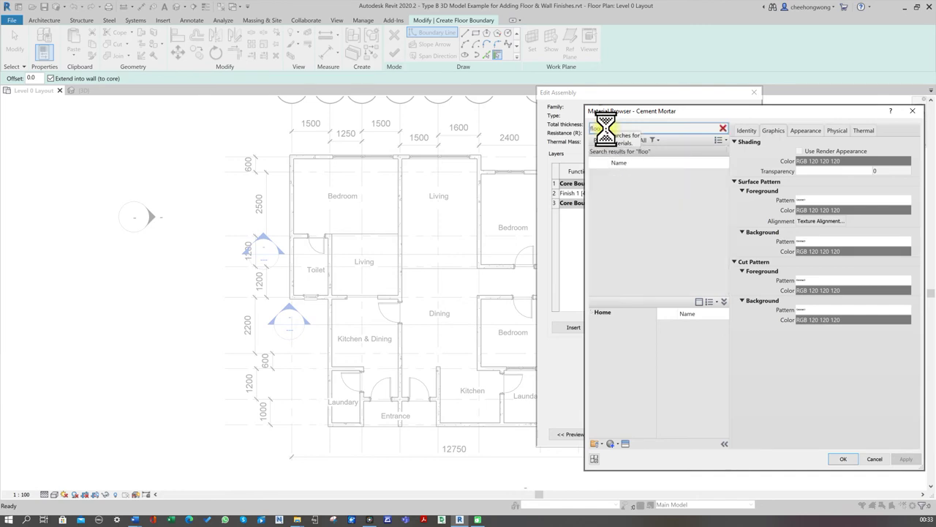
{"action": "scroll", "coordinate": [675, 245], "scroll_direction": "down", "scroll_amount": 3}
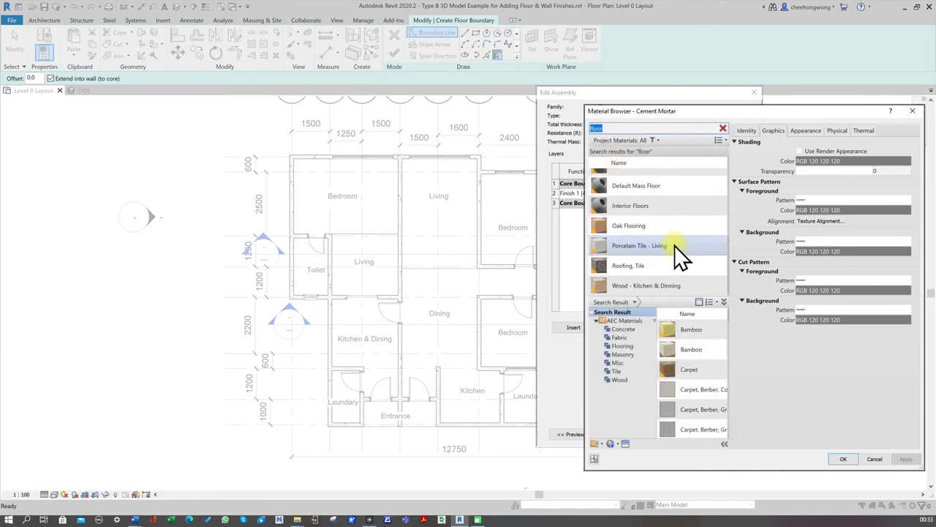
{"action": "left_click", "coordinate": [671, 287]}
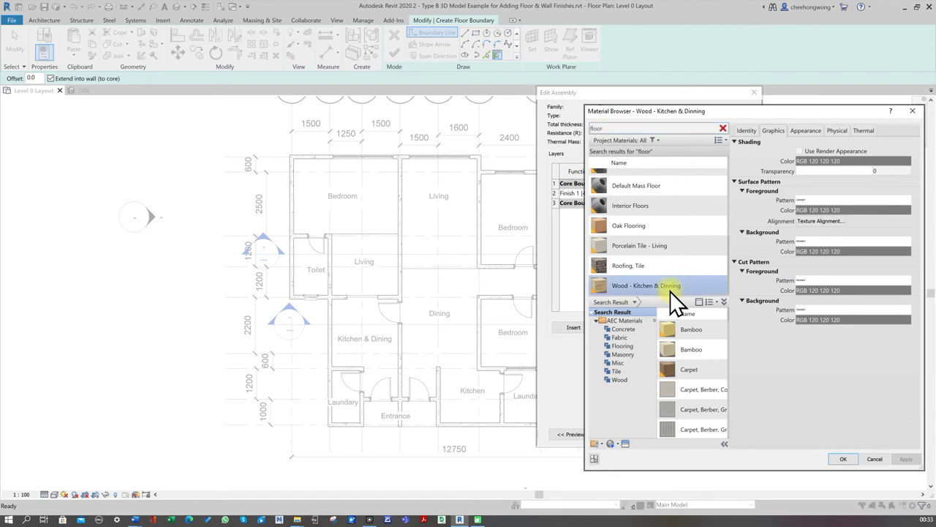
{"action": "key", "text": "Return"}
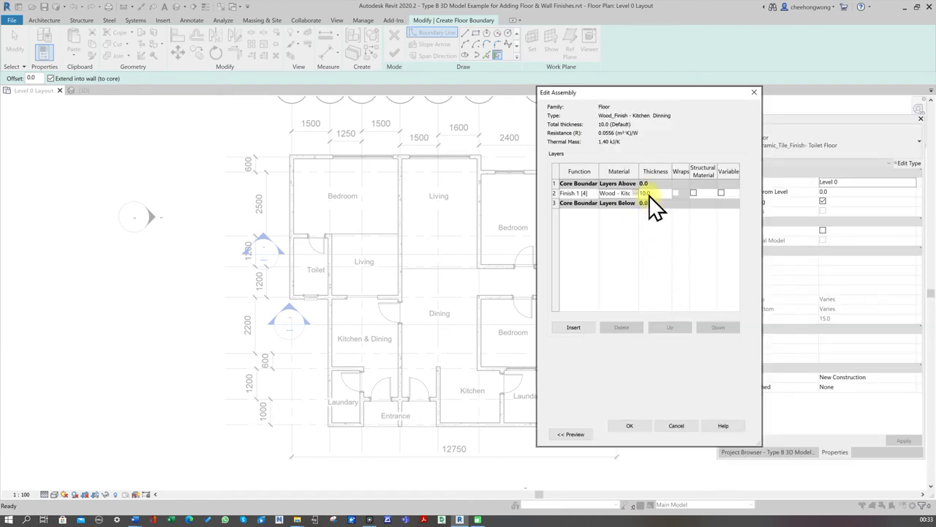
{"action": "left_click", "coordinate": [630, 425]}
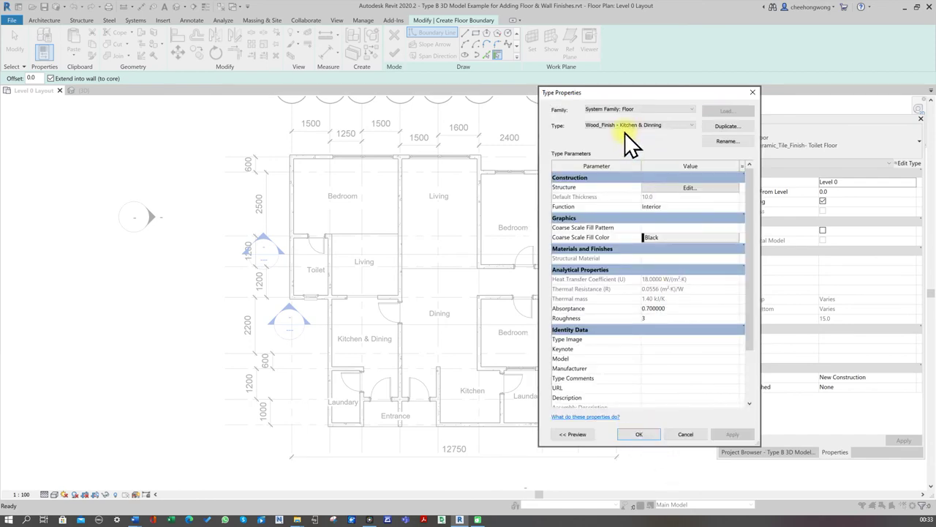
Duplicate the type as 'Wood_Floor_Finish - Kitchen & Dinning 2' and apply it
{"action": "left_click", "coordinate": [723, 125]}
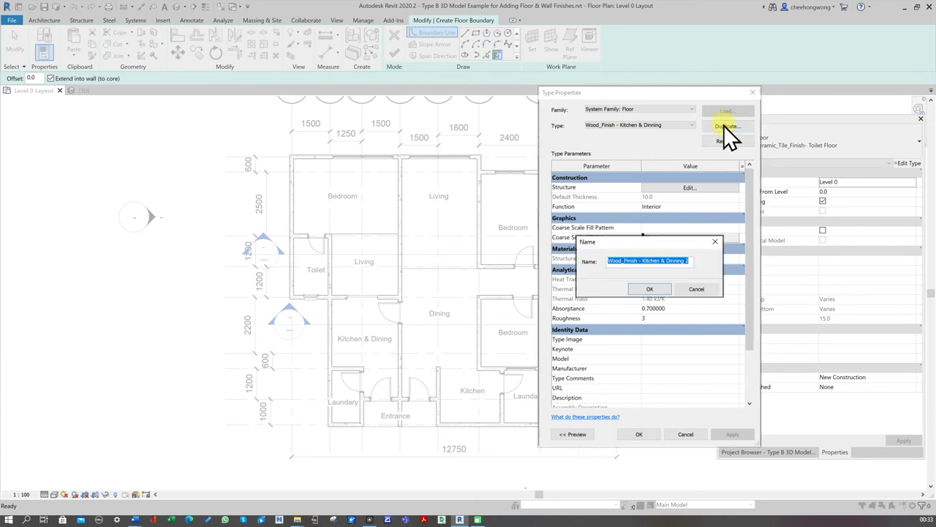
{"action": "left_click", "coordinate": [625, 260]}
{"action": "type", "text": "Floor_"}
{"action": "left_click", "coordinate": [647, 291]}
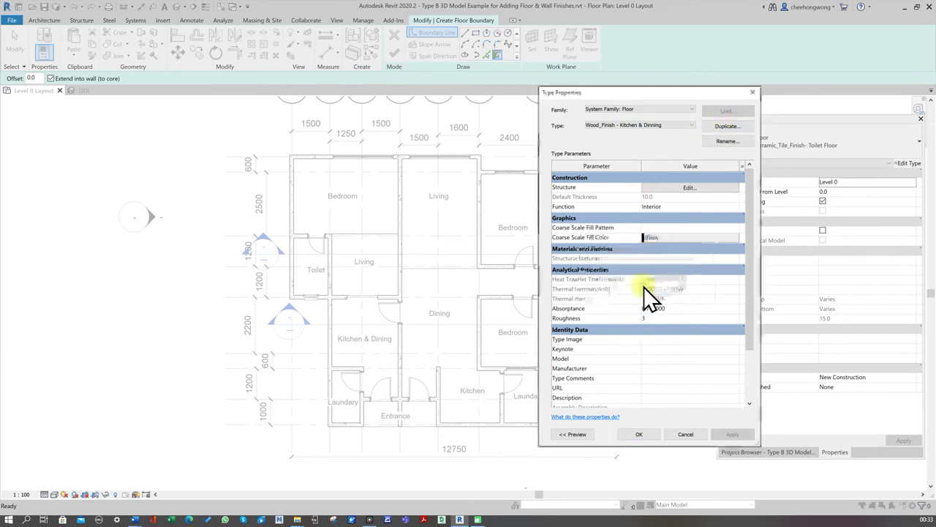
{"action": "left_click", "coordinate": [635, 434]}
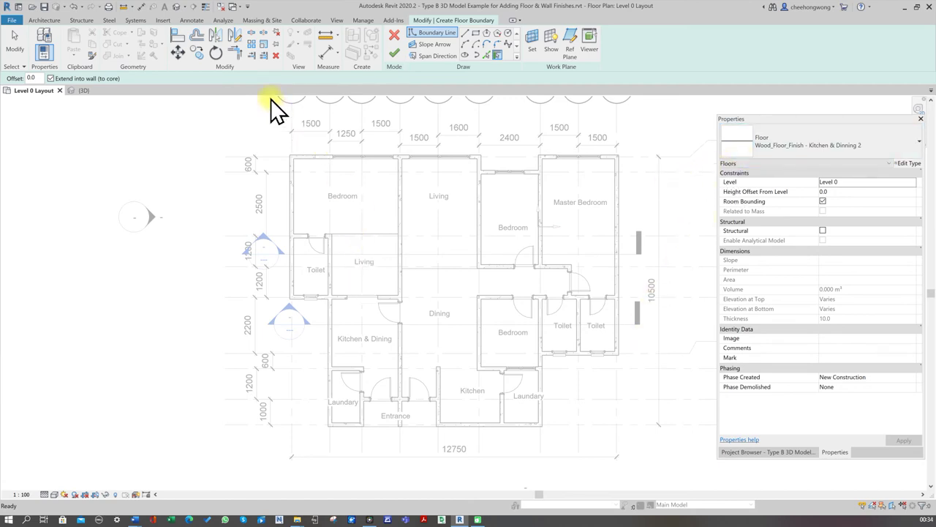
Trace boundary lines around the combined Kitchen and Dining area
{"action": "left_click", "coordinate": [465, 34]}
{"action": "scroll", "coordinate": [370, 334], "scroll_direction": "up", "scroll_amount": 2}
{"action": "left_click", "coordinate": [302, 271]}
{"action": "left_click", "coordinate": [302, 389]}
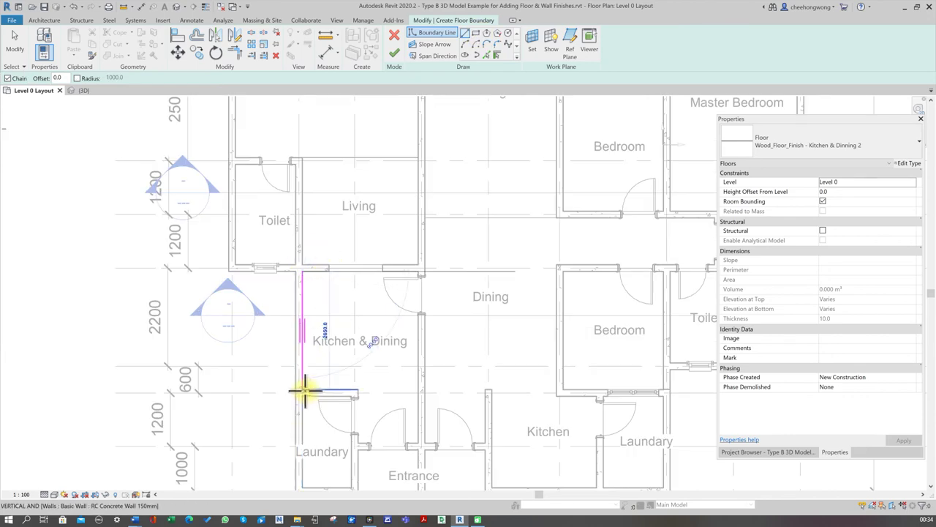
{"action": "left_click", "coordinate": [358, 389]}
{"action": "left_click", "coordinate": [358, 442]}
{"action": "left_click", "coordinate": [418, 443]}
{"action": "left_click", "coordinate": [418, 272]}
{"action": "left_click", "coordinate": [381, 273]}
{"action": "scroll", "coordinate": [380, 273], "scroll_direction": "up", "scroll_amount": 2}
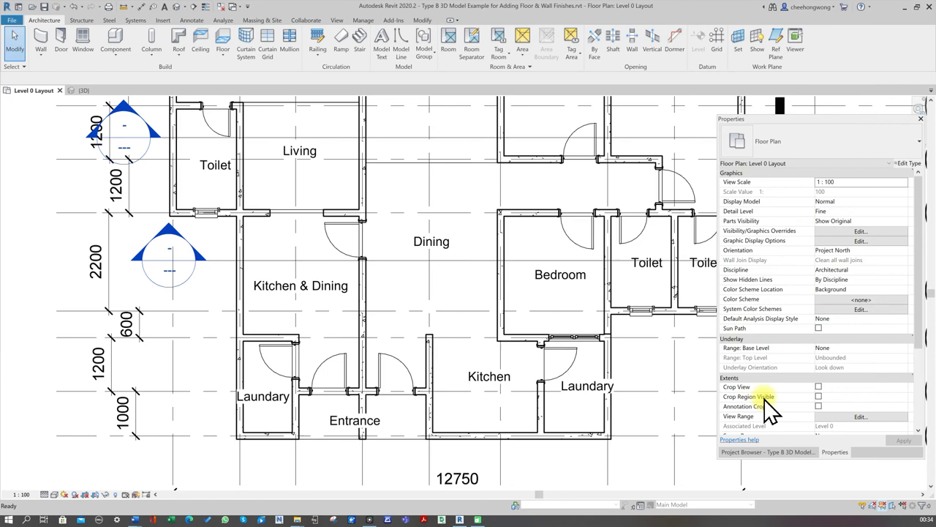
{"action": "left_click", "coordinate": [41, 40]}
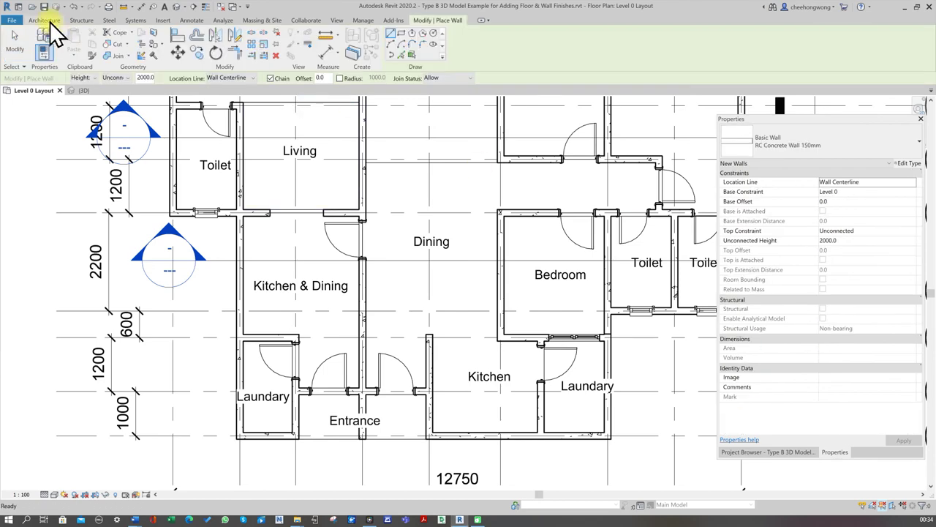
Fix the boundary corner at the top-right wall and finish the wood floor
{"action": "left_click", "coordinate": [218, 37]}
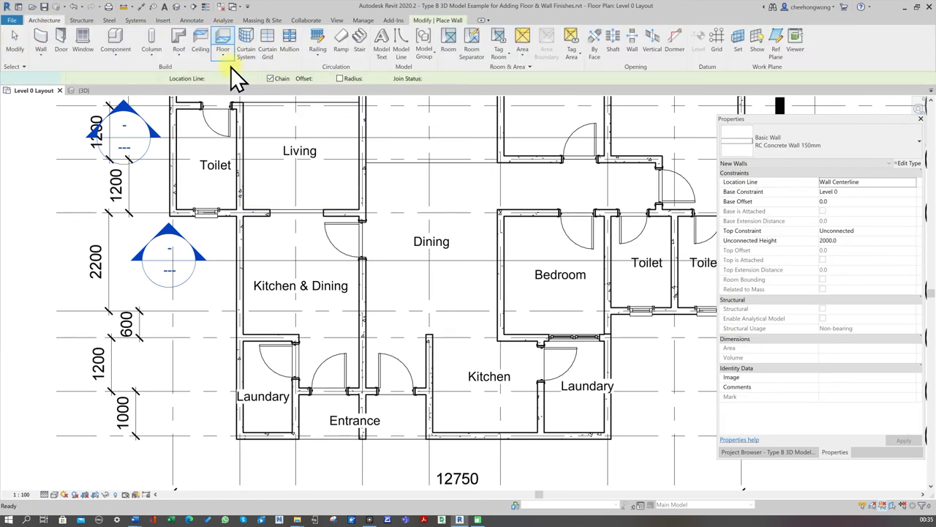
{"action": "scroll", "coordinate": [437, 215], "scroll_direction": "up", "scroll_amount": 1}
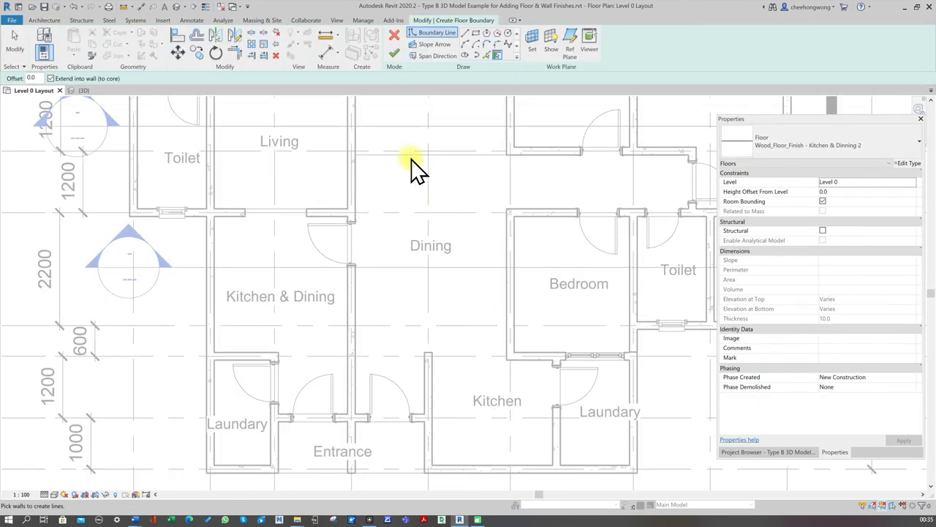
{"action": "left_click", "coordinate": [464, 35]}
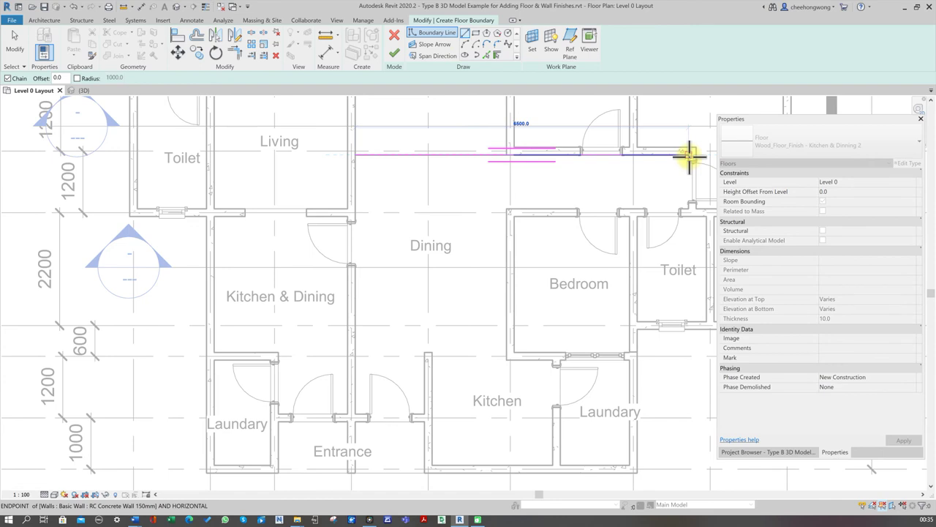
{"action": "left_click", "coordinate": [689, 155]}
{"action": "scroll", "coordinate": [317, 224], "scroll_direction": "down", "scroll_amount": 1}
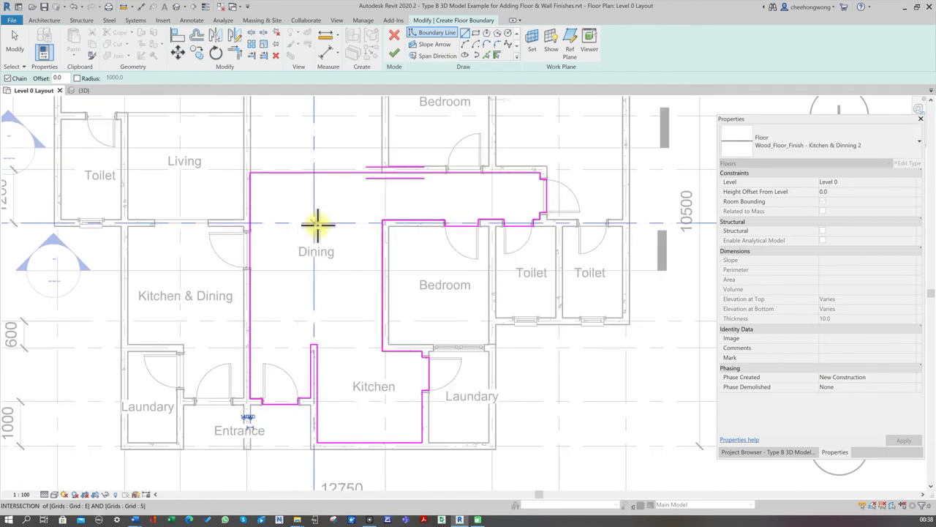
{"action": "scroll", "coordinate": [317, 224], "scroll_direction": "down", "scroll_amount": 2}
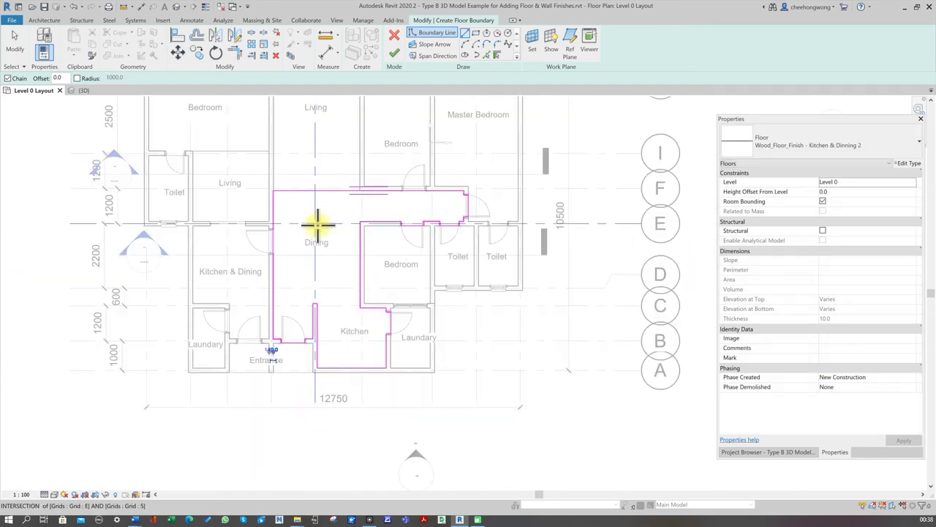
{"action": "left_click", "coordinate": [395, 56]}
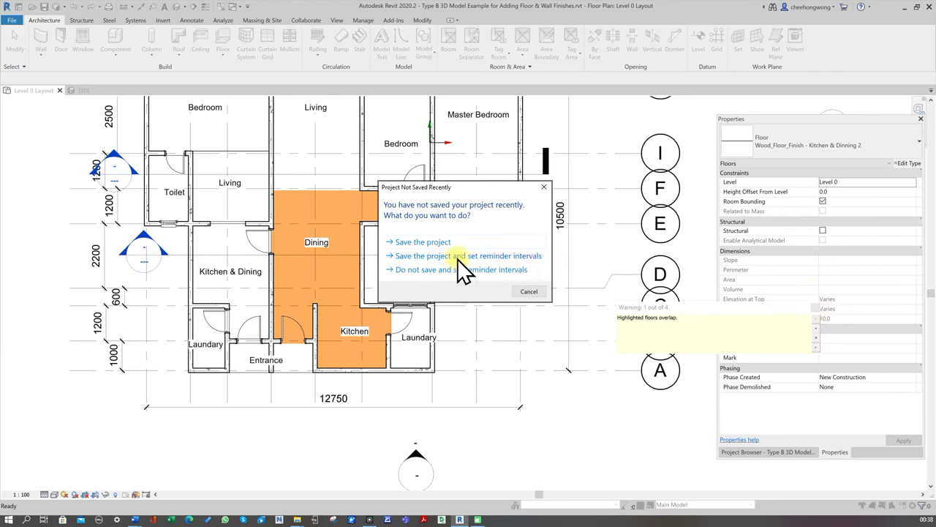
Dismiss the Project Not Saved Recently reminder and zoom the 3D view to fit the house
{"action": "left_click", "coordinate": [458, 258]}
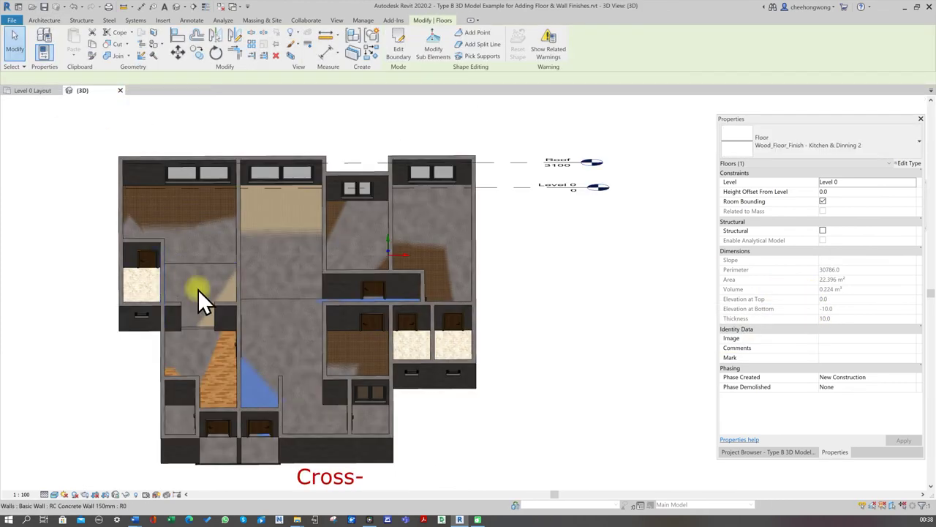
{"action": "scroll", "coordinate": [340, 366], "scroll_direction": "down", "scroll_amount": 2}
{"action": "scroll", "coordinate": [396, 413], "scroll_direction": "up", "scroll_amount": 1}
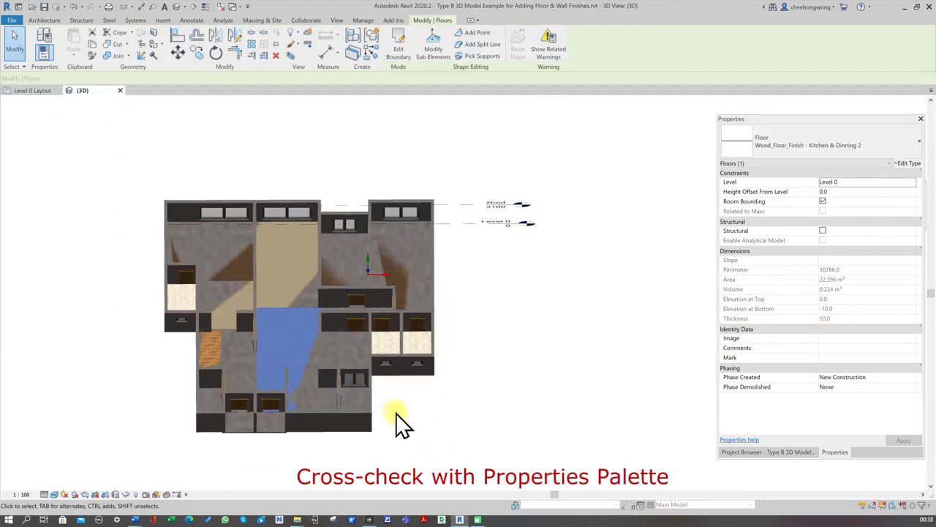
{"action": "scroll", "coordinate": [396, 413], "scroll_direction": "up", "scroll_amount": 2}
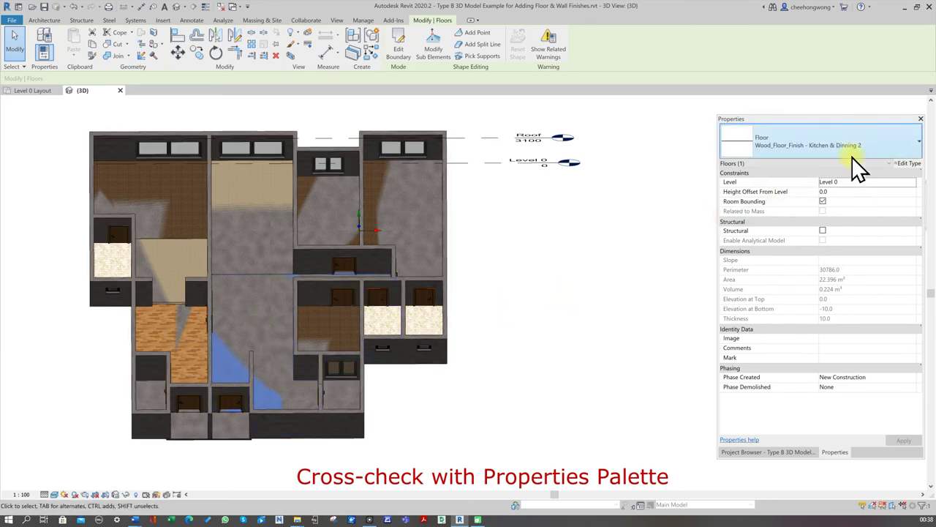
Rename the kitchen floor's type to 'Wood_Floor_Finish - Kitchen & Dinning' by deleting the trailing '2'
{"action": "left_click", "coordinate": [195, 342]}
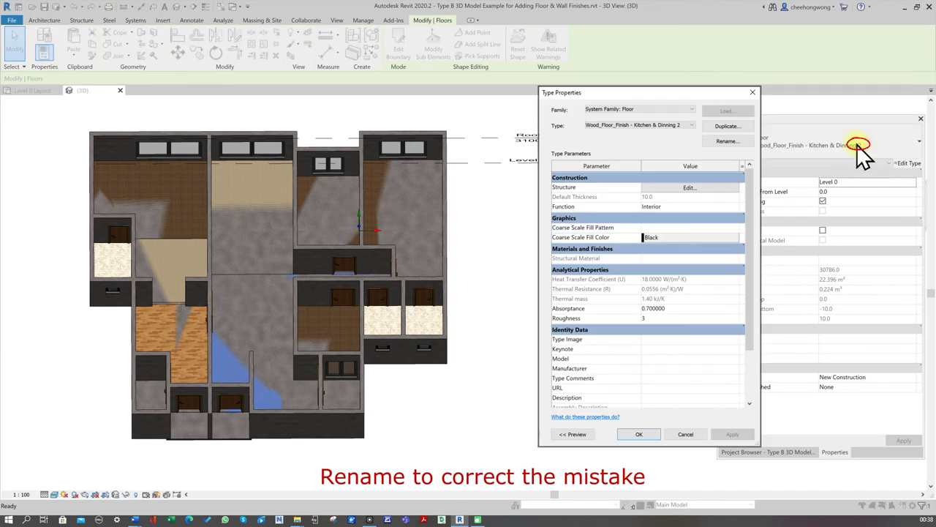
{"action": "left_click", "coordinate": [728, 142]}
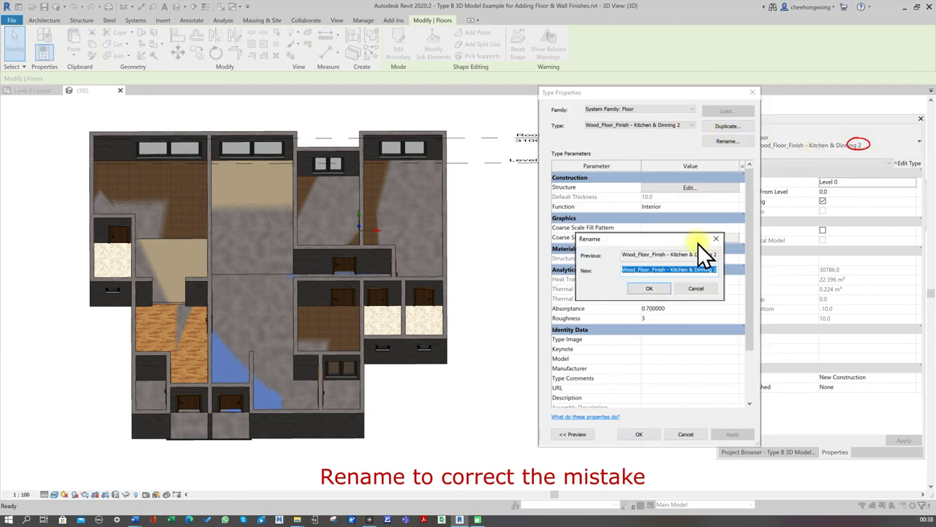
{"action": "left_click", "coordinate": [710, 269]}
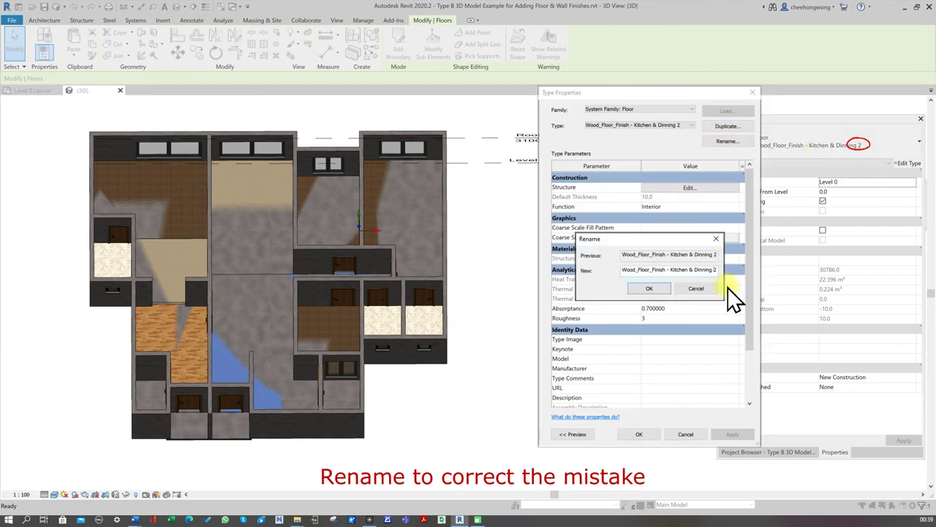
{"action": "key", "text": "BackSpace"}
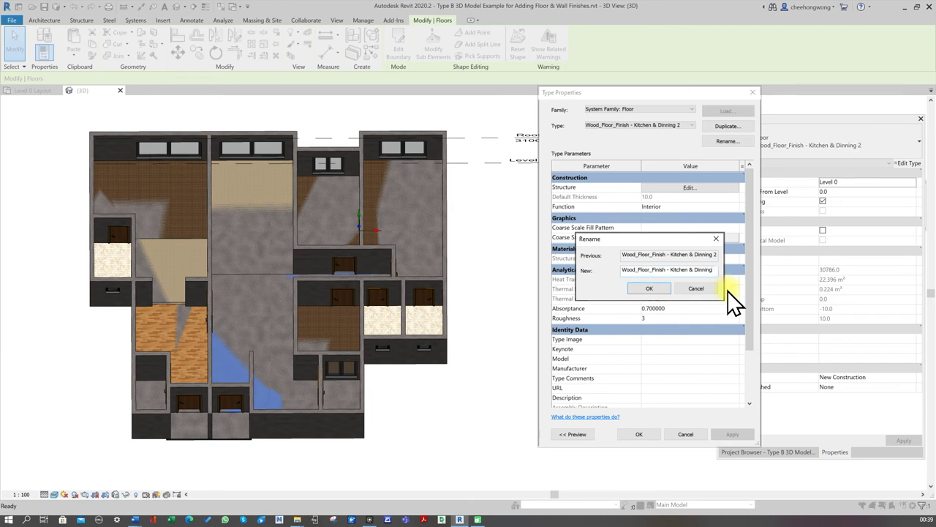
{"action": "left_click", "coordinate": [647, 290]}
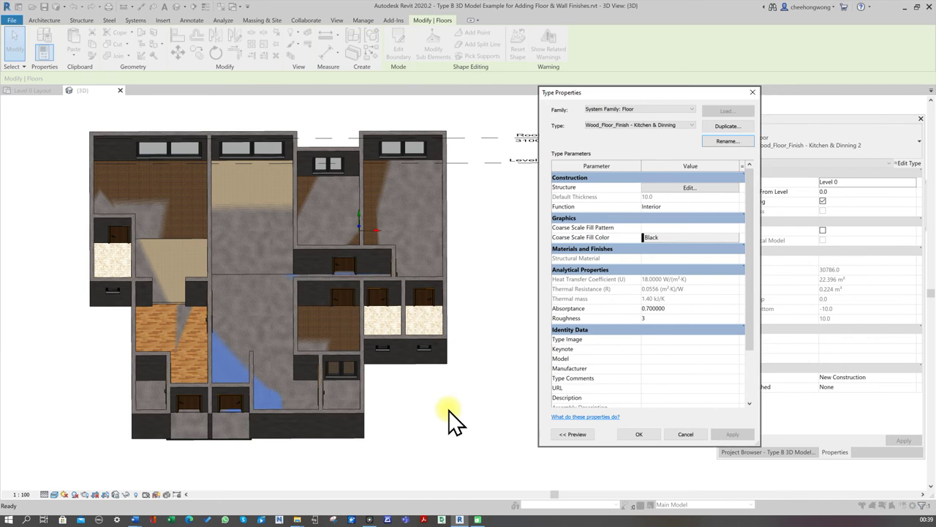
{"action": "left_click", "coordinate": [641, 434]}
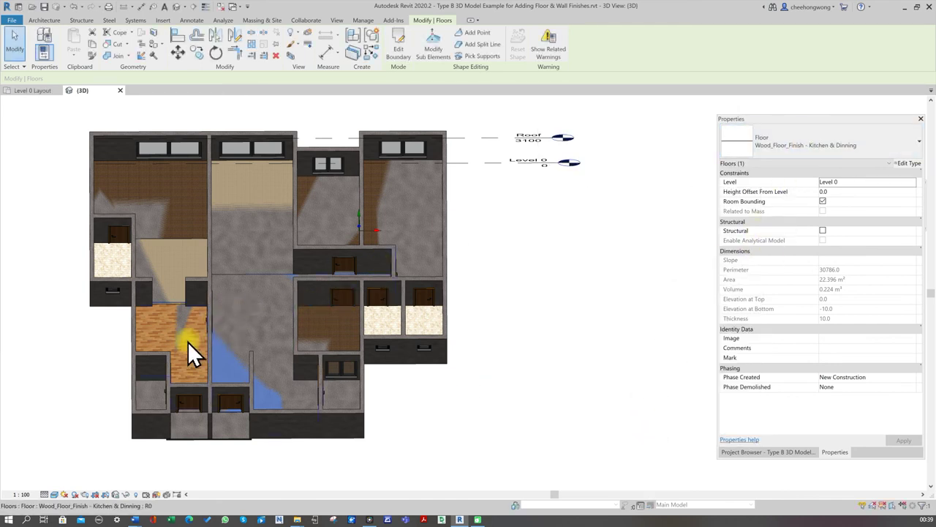
Start a new floor and duplicate the wood type as 'Cement_Screeding_Finish- Entrance & Laundry'
{"action": "left_click", "coordinate": [571, 289]}
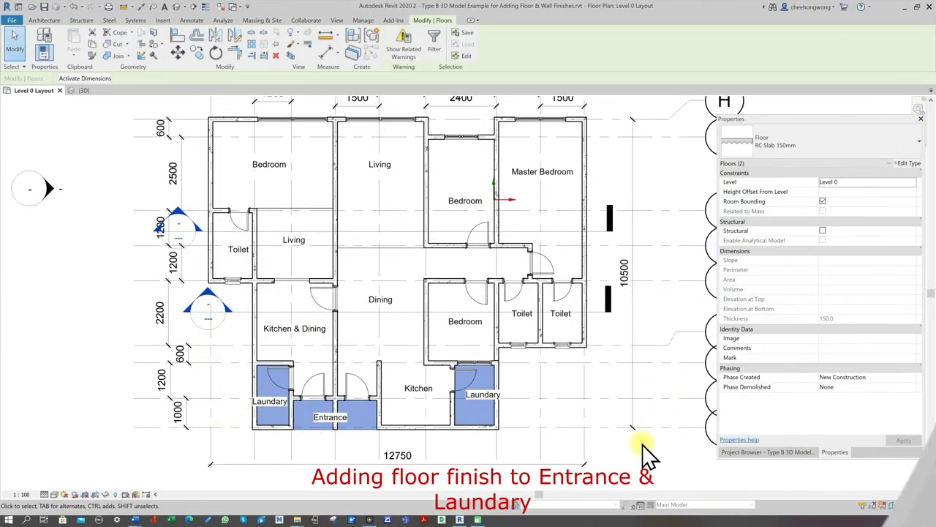
{"action": "key", "text": "Escape"}
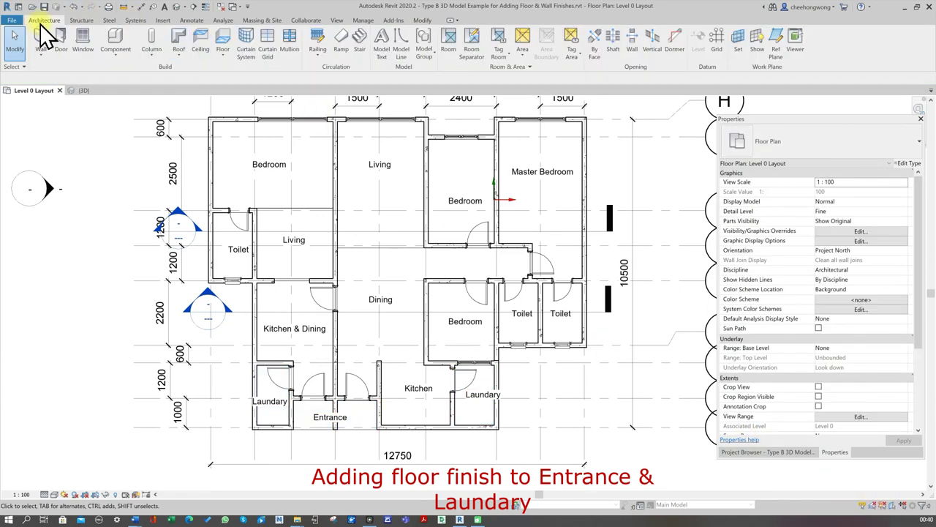
{"action": "left_click", "coordinate": [220, 32]}
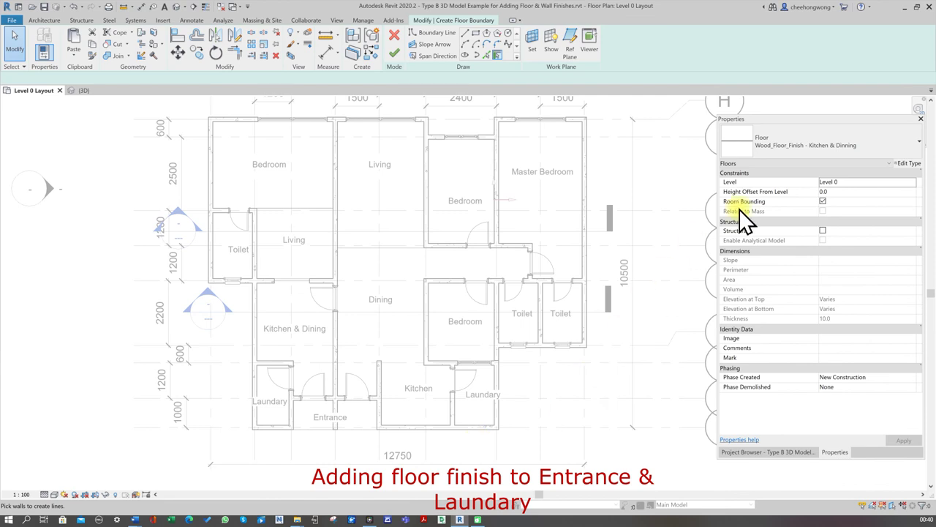
{"action": "left_click", "coordinate": [857, 150]}
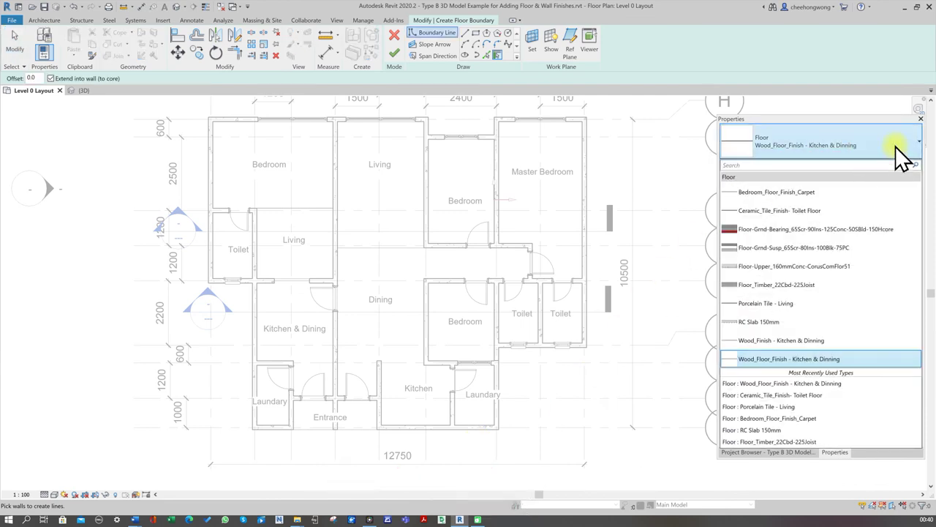
{"action": "left_click", "coordinate": [896, 153]}
{"action": "left_click", "coordinate": [909, 164]}
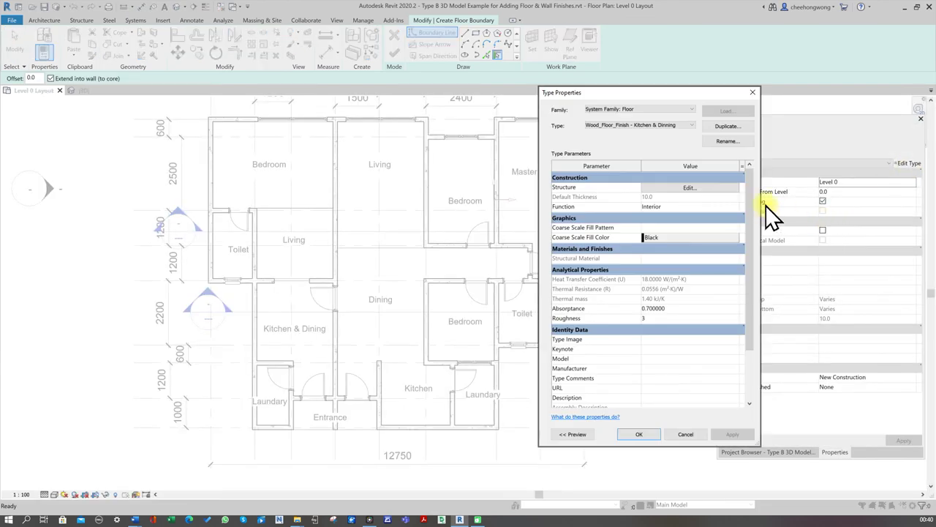
{"action": "left_click", "coordinate": [724, 127]}
{"action": "type", "text": "Cement_Screeding_Finish- Entrance"}
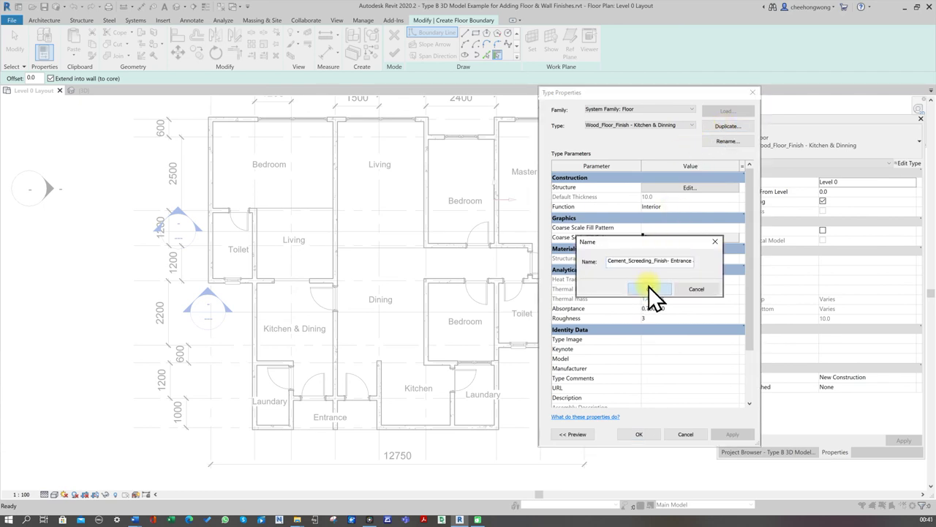
{"action": "left_click", "coordinate": [648, 286]}
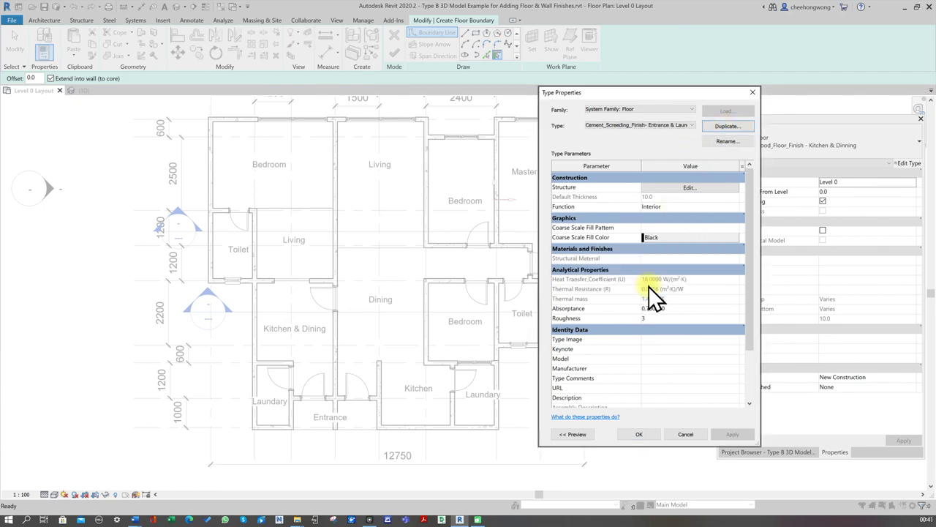
Give the finish layer Cement Screed - Entrance & Laundary material with thickness 5
{"action": "left_click", "coordinate": [690, 188]}
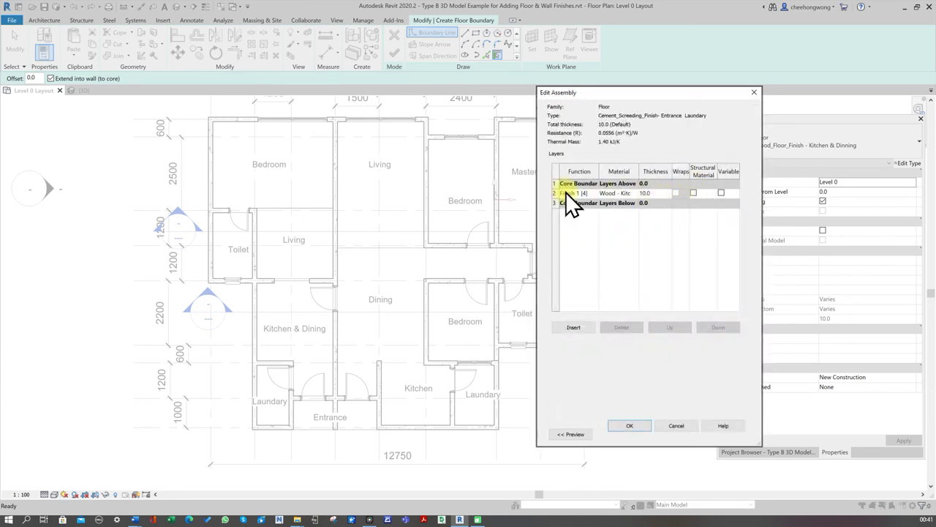
{"action": "left_click", "coordinate": [636, 197]}
{"action": "left_click", "coordinate": [635, 194]}
{"action": "type", "text": "floo"}
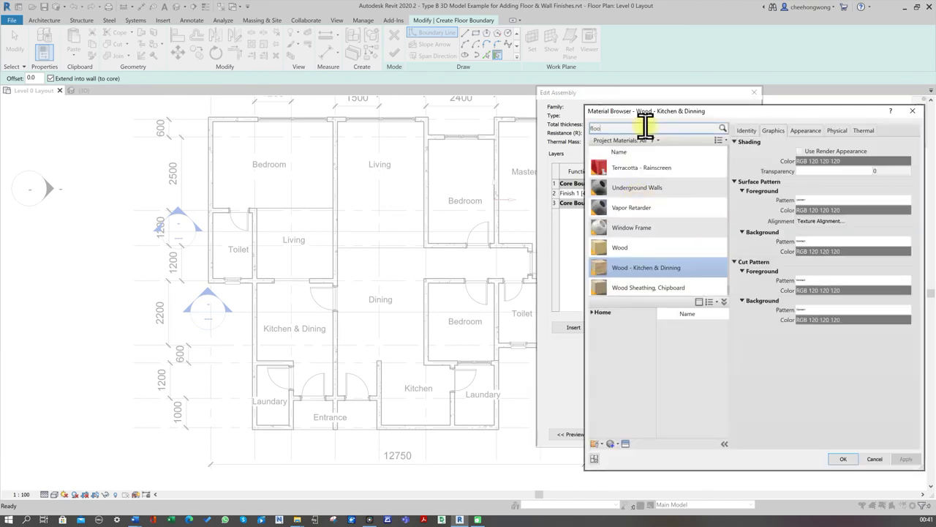
{"action": "type", "text": "r"}
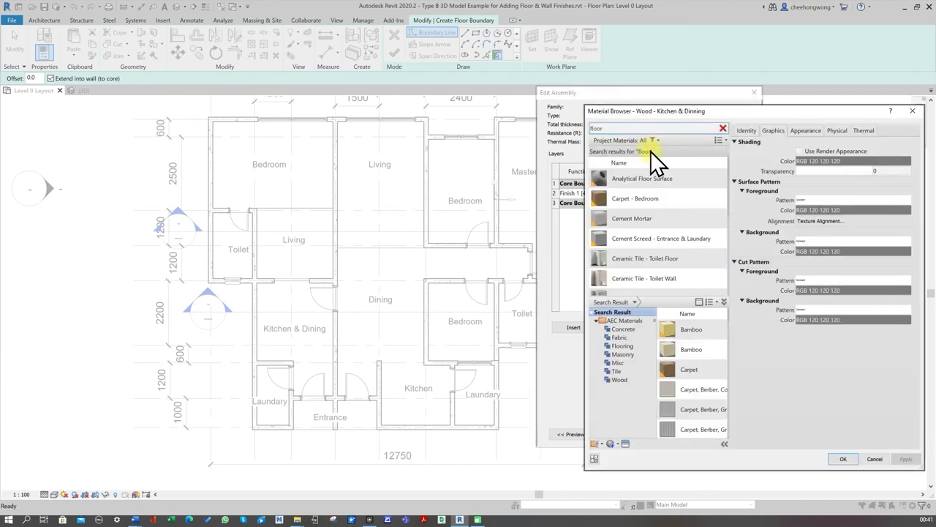
{"action": "left_click", "coordinate": [656, 244]}
{"action": "key", "text": "Return"}
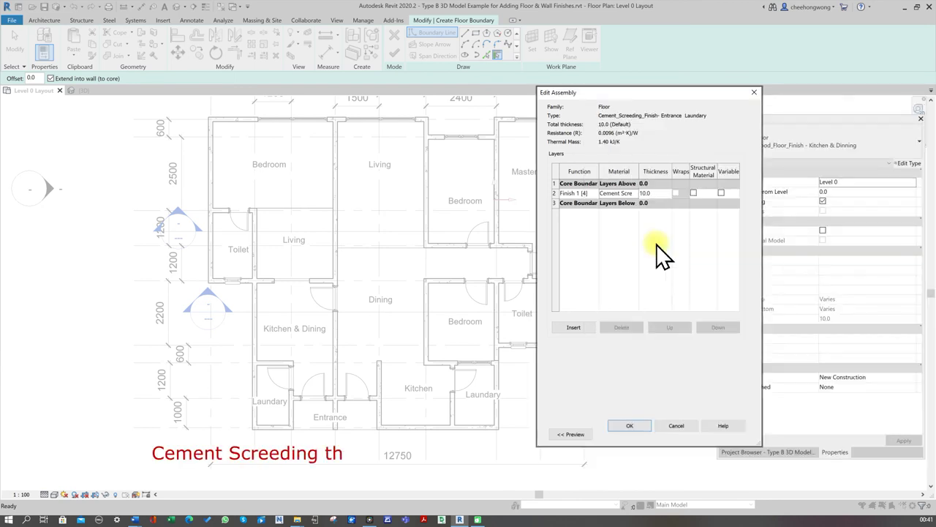
{"action": "left_click", "coordinate": [657, 193]}
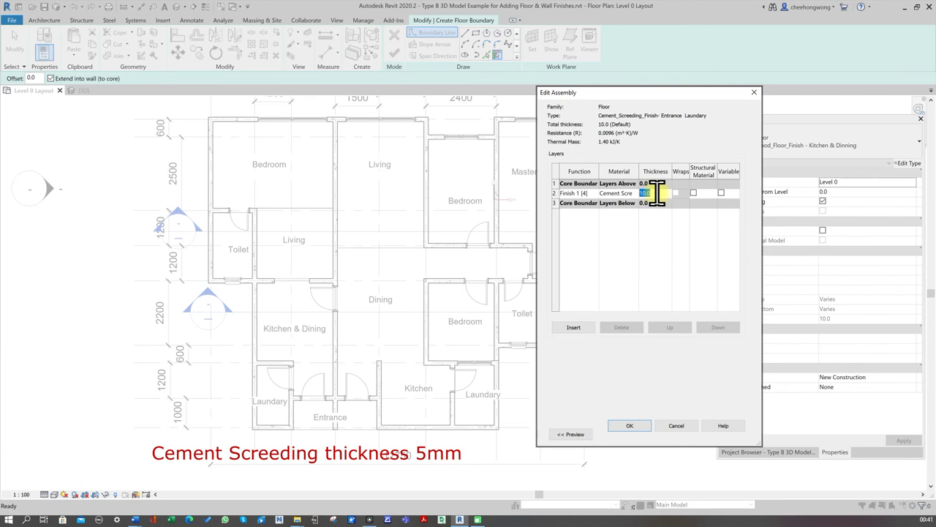
{"action": "type", "text": "5"}
{"action": "left_click", "coordinate": [628, 425]}
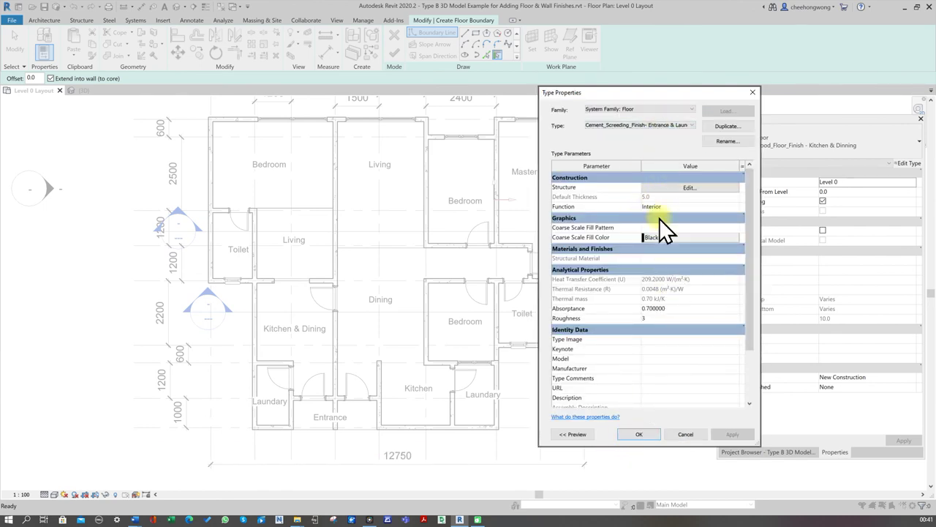
Apply the Cement_Screeding_Finish type and trace the right laundry's walls to create its floor
{"action": "left_click", "coordinate": [638, 434]}
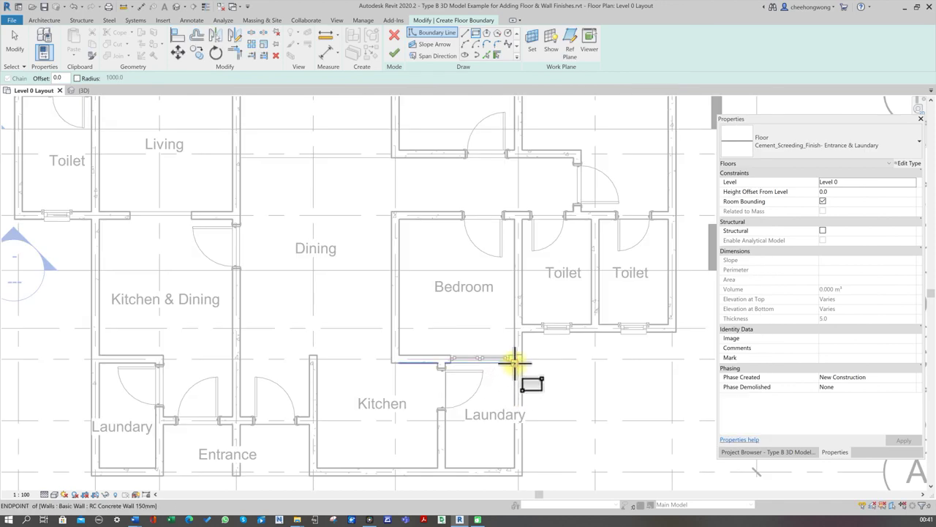
{"action": "left_click", "coordinate": [515, 359]}
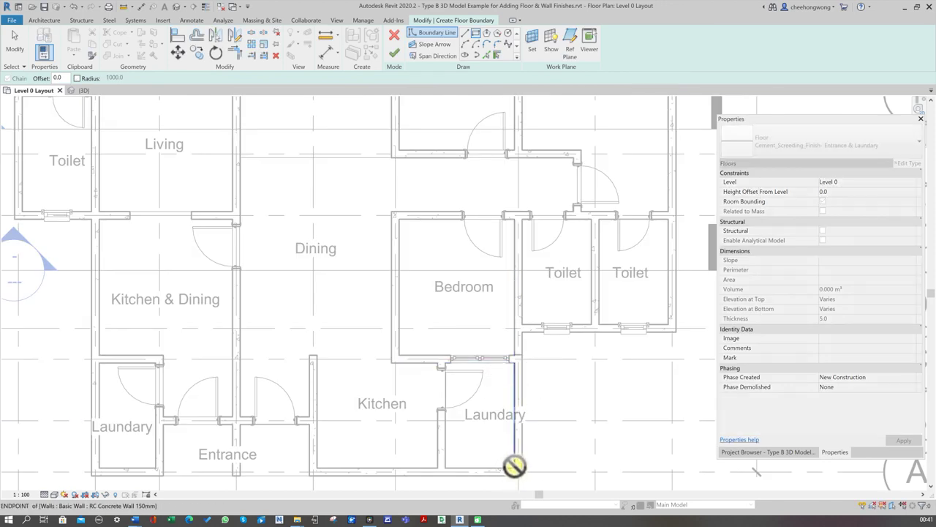
{"action": "left_click", "coordinate": [513, 468]}
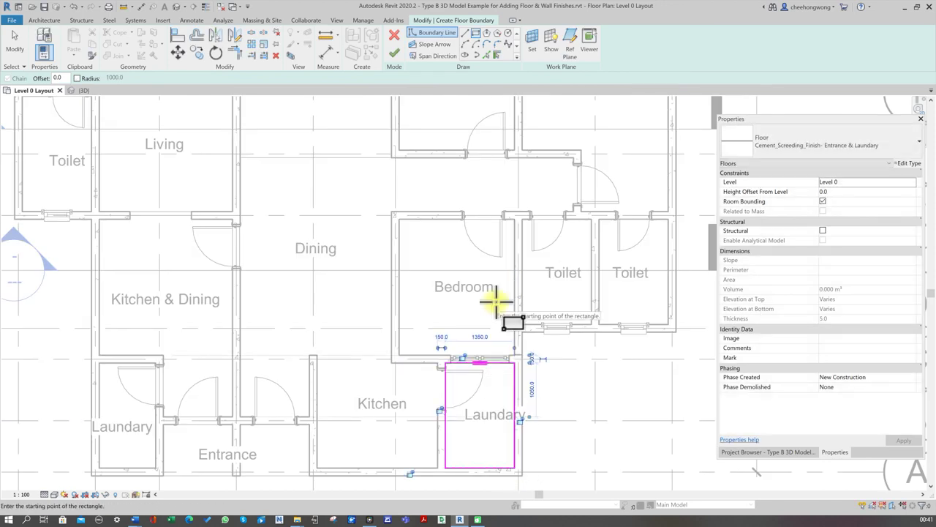
{"action": "left_click", "coordinate": [398, 52]}
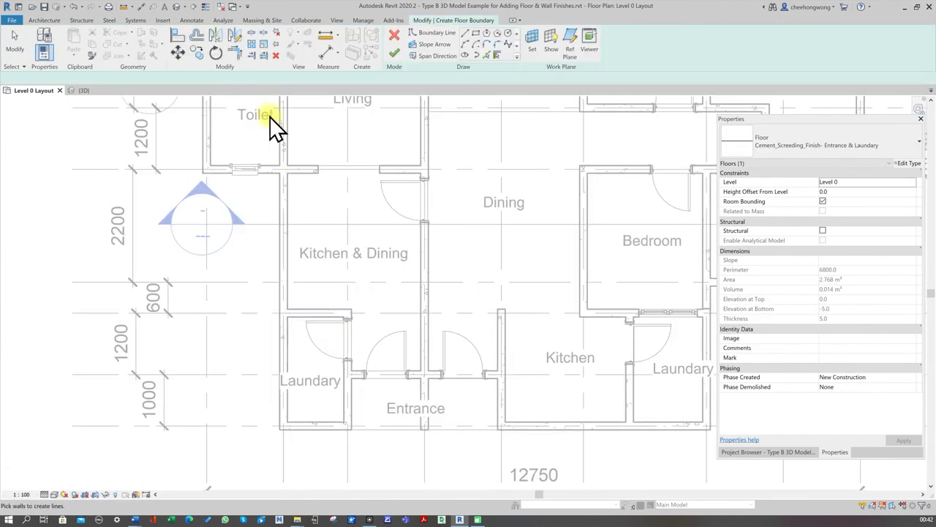
Add a rectangular cement-screed floor over the left laundry, dismissing the overlap warning
{"action": "left_click", "coordinate": [477, 33]}
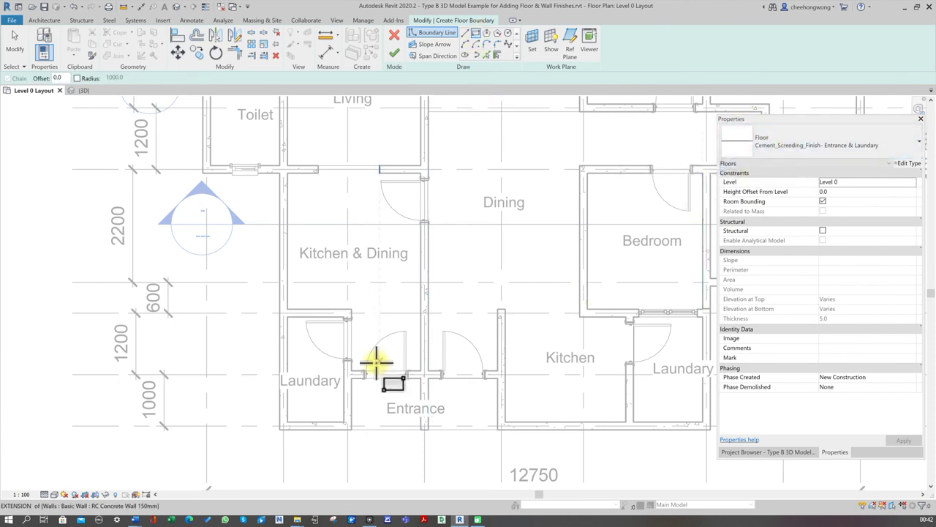
{"action": "left_click", "coordinate": [344, 318]}
{"action": "left_click", "coordinate": [287, 422]}
{"action": "left_click", "coordinate": [396, 53]}
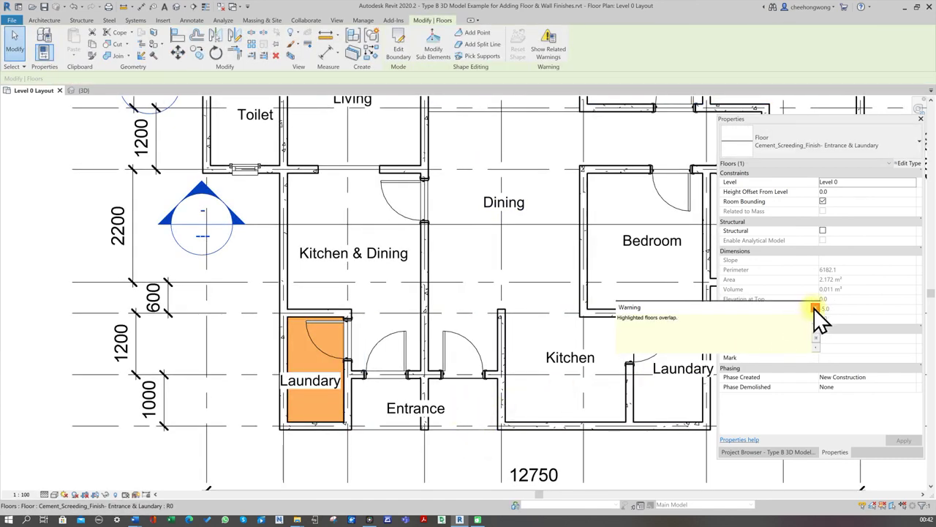
{"action": "left_click", "coordinate": [815, 308]}
Sketch a rectangular Cement_Screeding_Finish floor over part of the entrance (1.350 m²)
{"action": "left_click", "coordinate": [51, 23]}
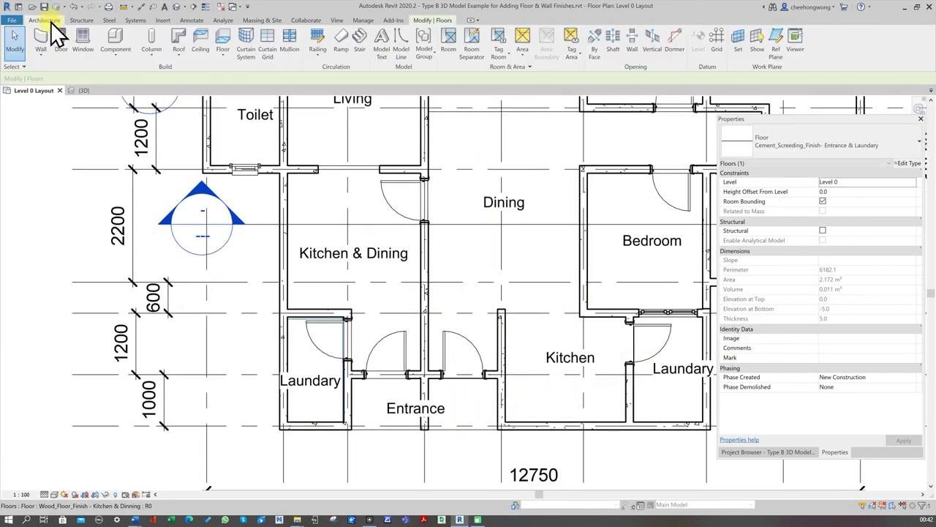
{"action": "left_click", "coordinate": [223, 41]}
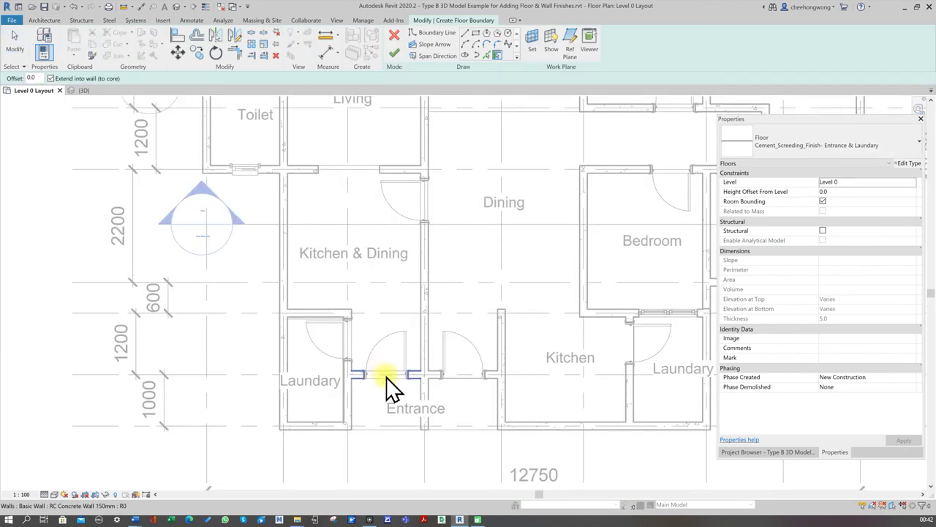
{"action": "scroll", "coordinate": [395, 388], "scroll_direction": "up", "scroll_amount": 2}
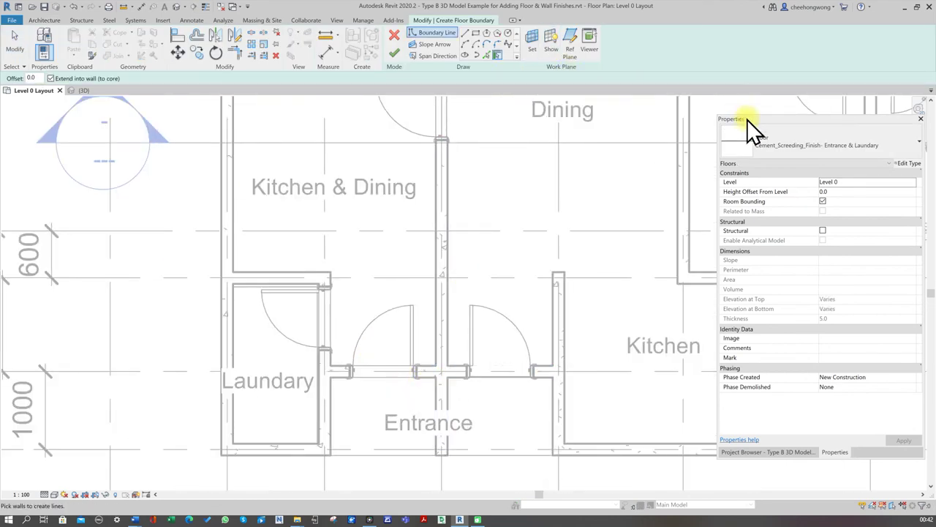
{"action": "left_click", "coordinate": [788, 143]}
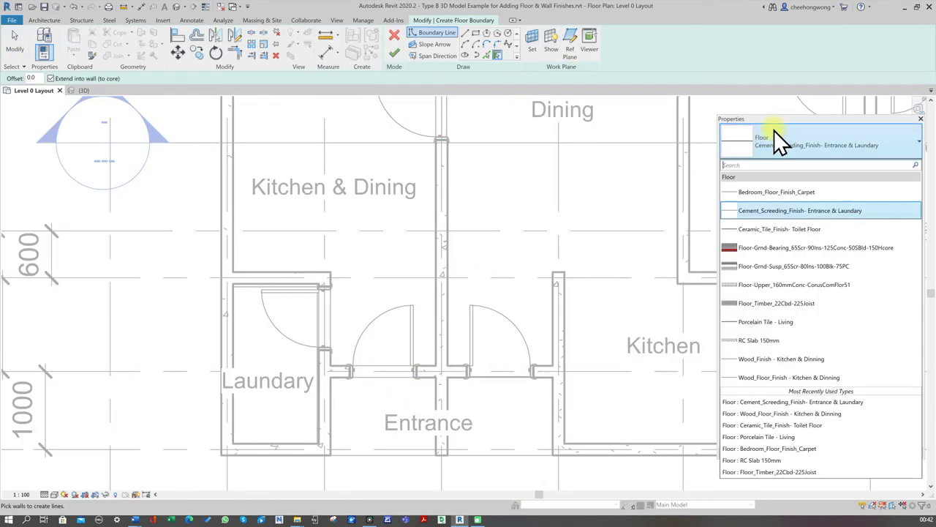
{"action": "left_click", "coordinate": [474, 34]}
{"action": "left_click", "coordinate": [448, 378]}
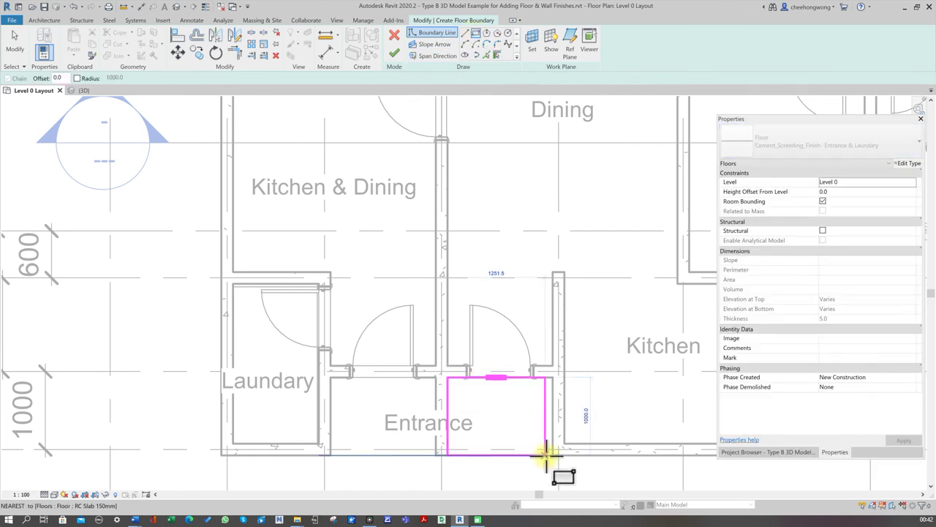
{"action": "left_click", "coordinate": [553, 454]}
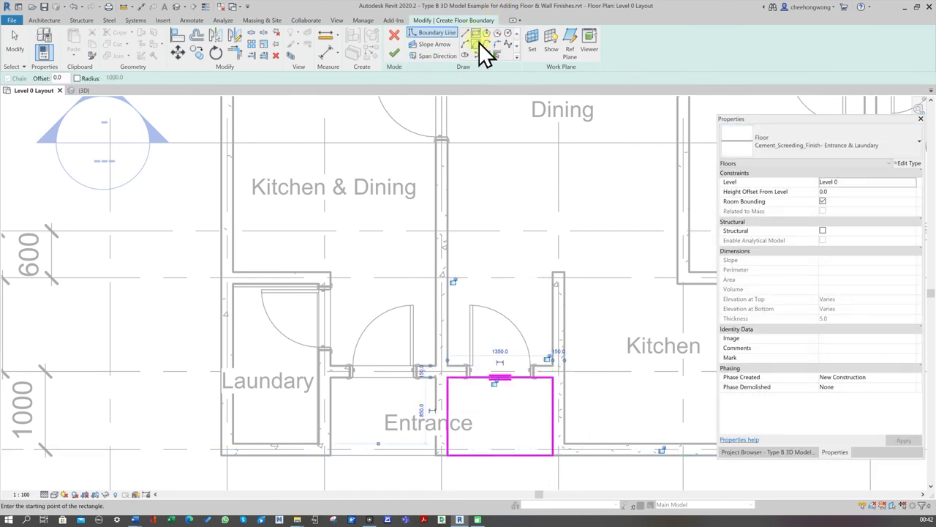
{"action": "left_click", "coordinate": [395, 53]}
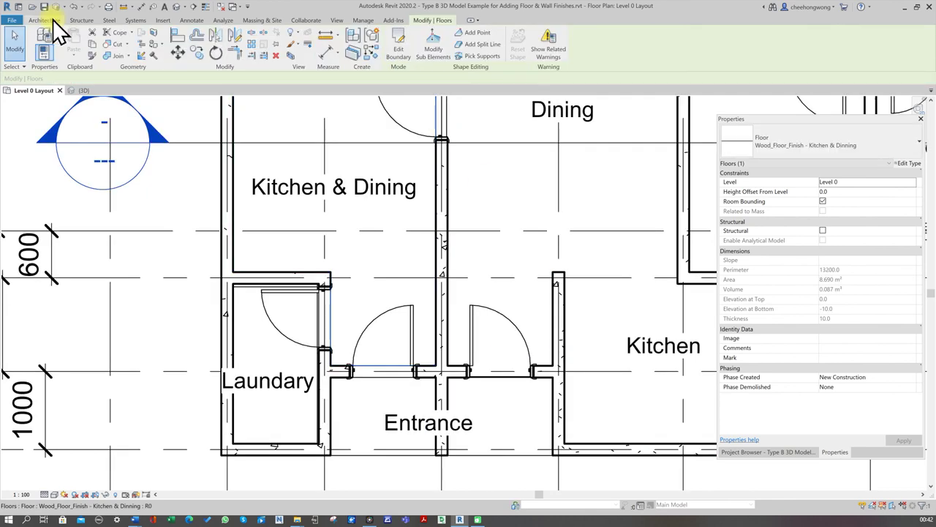
Add a second rectangular cement-screed floor covering the rest of the entrance
{"action": "left_click", "coordinate": [37, 19]}
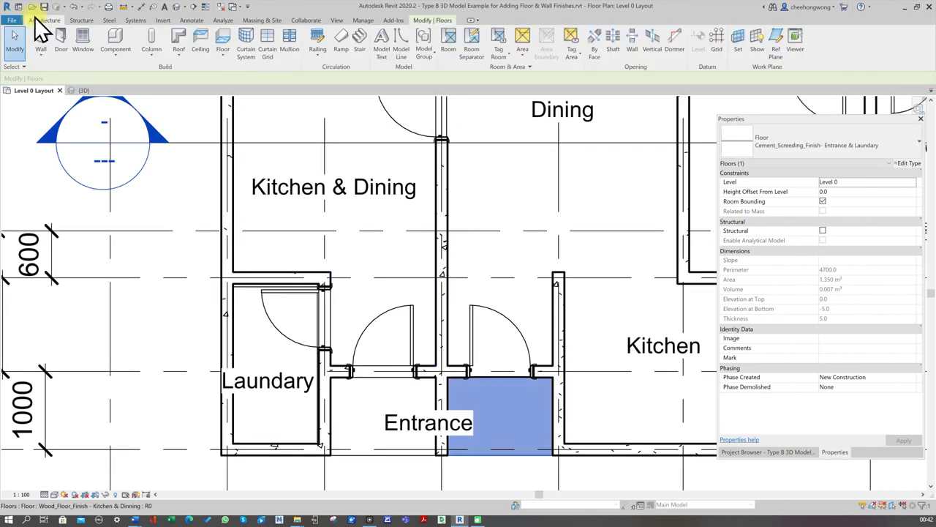
{"action": "left_click", "coordinate": [225, 41]}
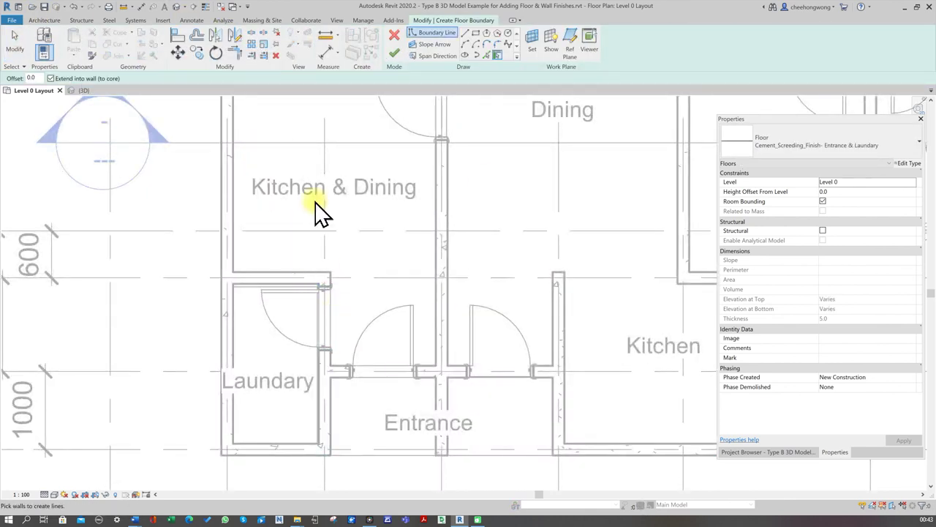
{"action": "left_click", "coordinate": [475, 34]}
{"action": "left_click", "coordinate": [337, 384]}
{"action": "left_click", "coordinate": [438, 454]}
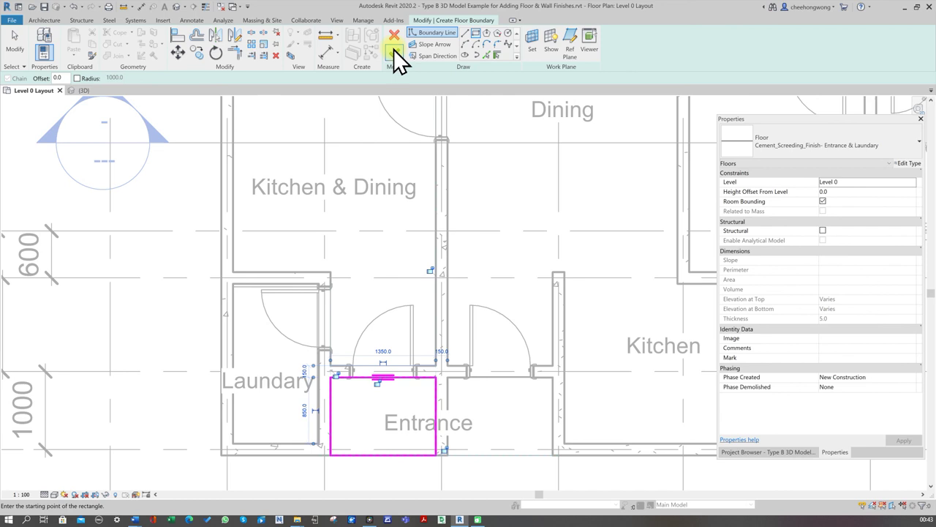
{"action": "left_click", "coordinate": [394, 52]}
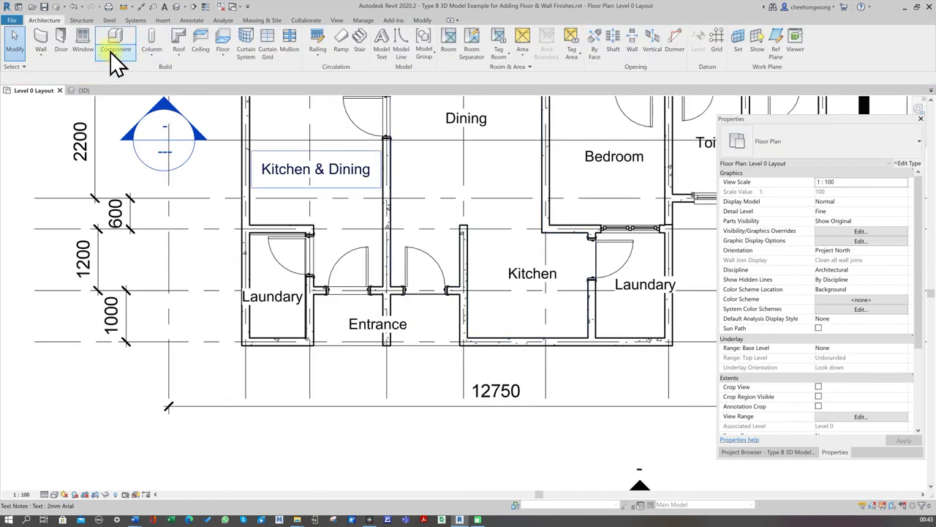
In the 3D view, confirm the entrance and both laundry floors (2.768 m², 2.172 m²) use Cement_Screeding_Finish
{"action": "left_click", "coordinate": [81, 91]}
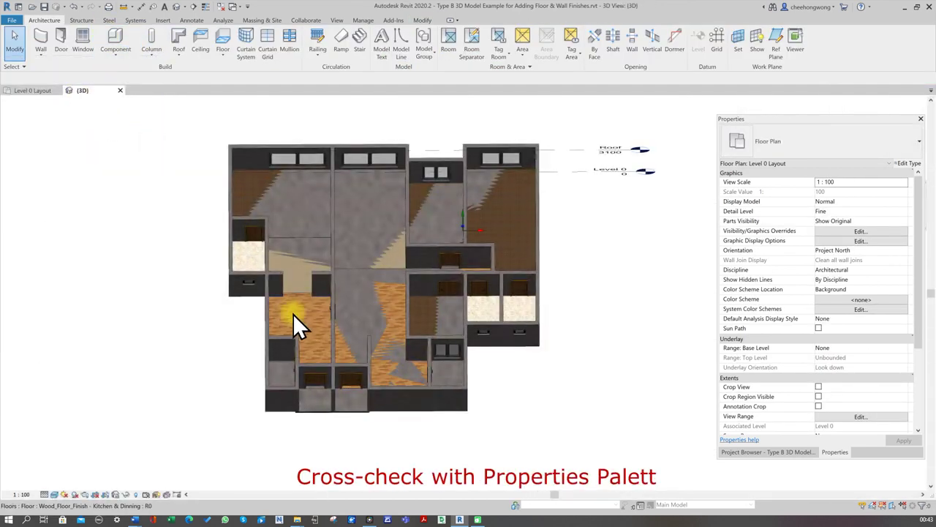
{"action": "left_click", "coordinate": [346, 402]}
{"action": "scroll", "coordinate": [349, 405], "scroll_direction": "up", "scroll_amount": 3}
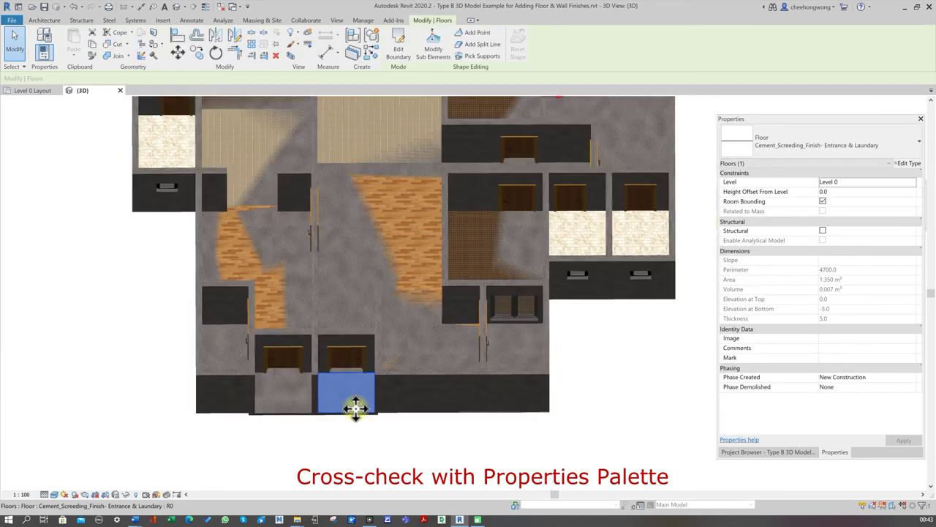
{"action": "scroll", "coordinate": [346, 396], "scroll_direction": "down", "scroll_amount": 1}
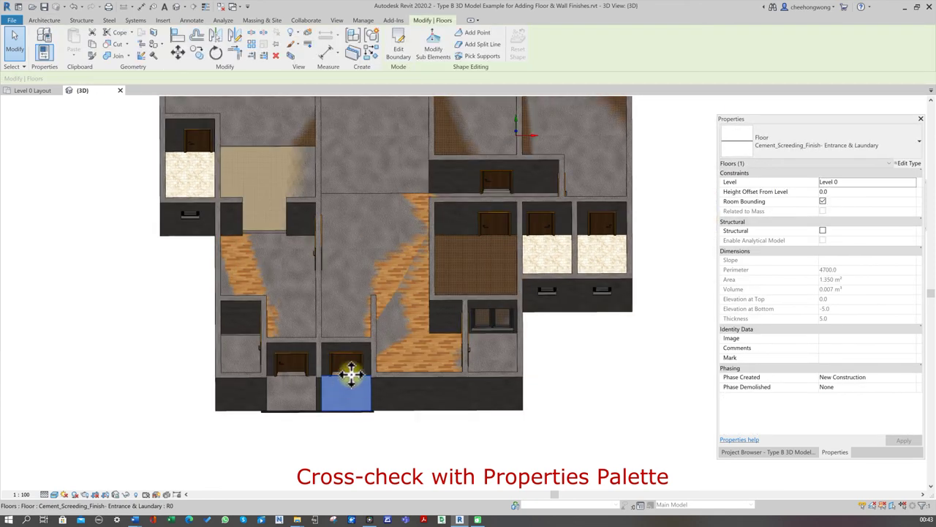
{"action": "left_click", "coordinate": [491, 350]}
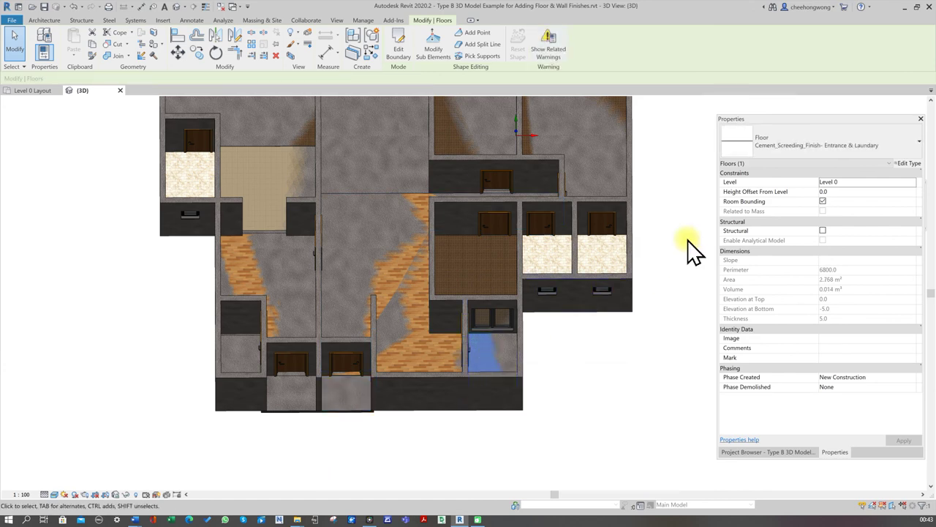
{"action": "left_click", "coordinate": [249, 351]}
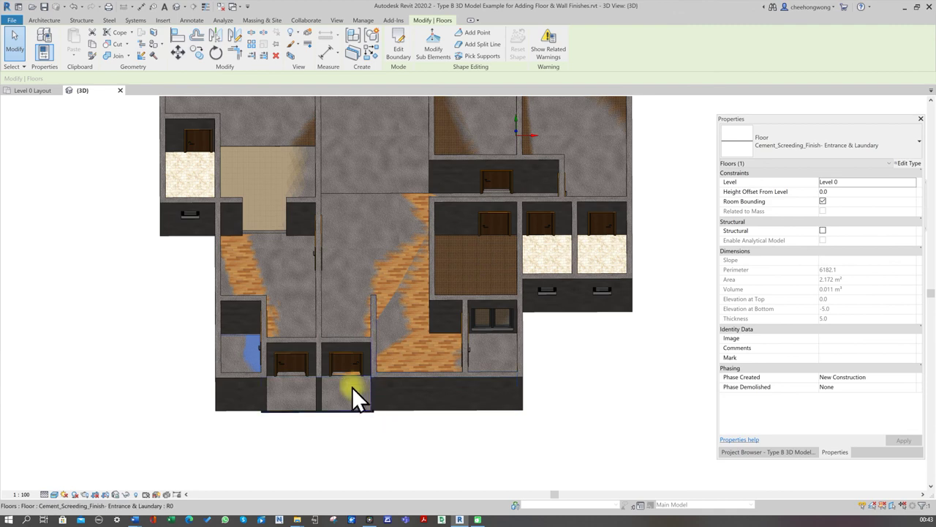